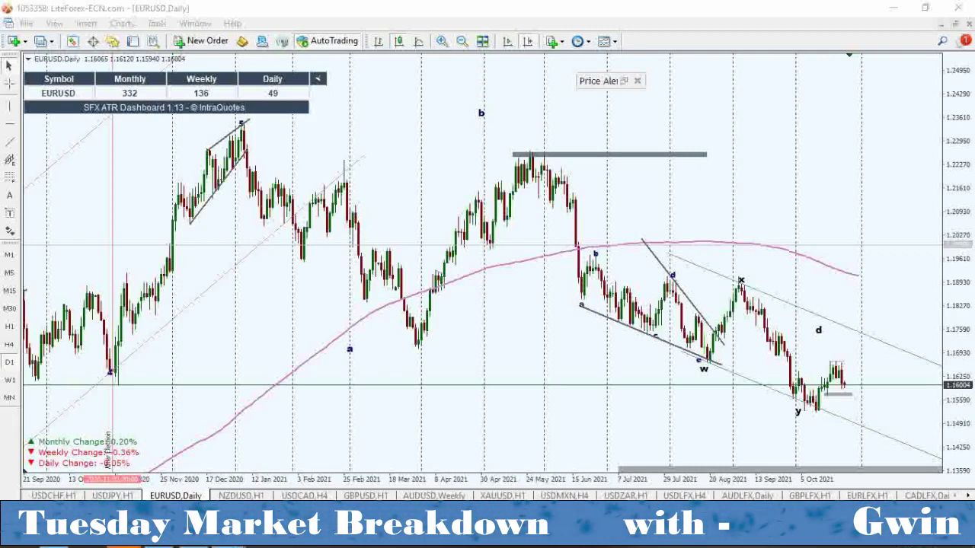
Switch to the TradingView DXY chart in the browser and maximise its window
{"action": "key", "text": "alt+Tab"}
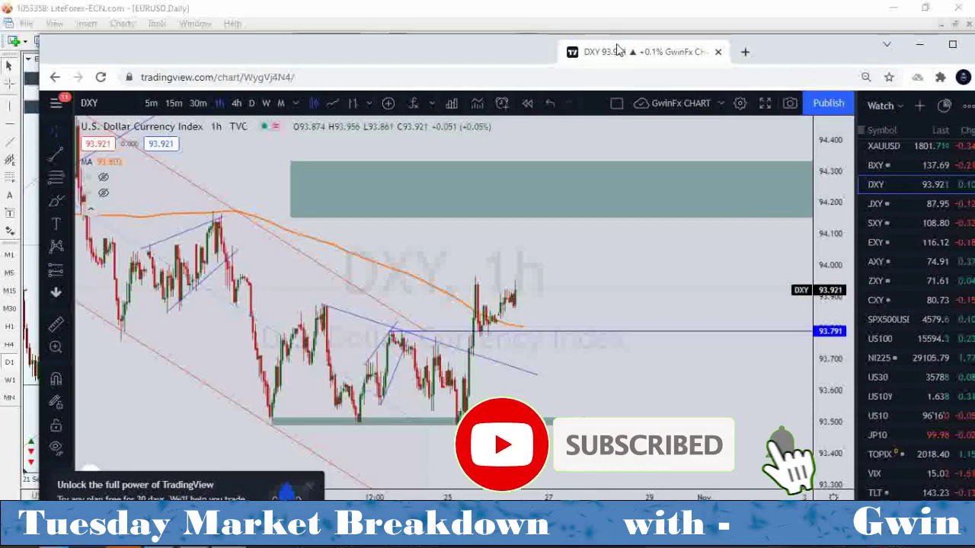
{"action": "double_click", "coordinate": [618, 51]}
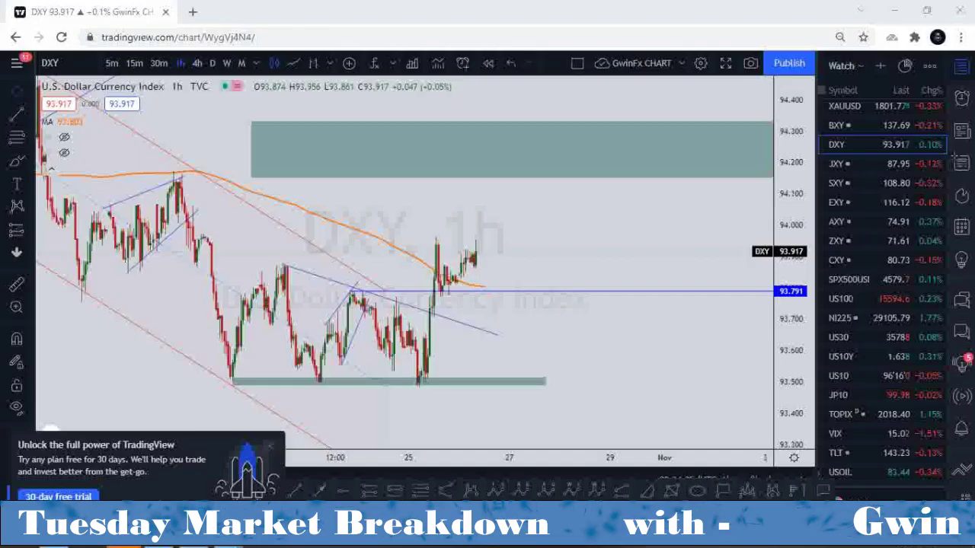
Sketch the descending resistance, flat support and breakout price swings over the DXY 1h consolidation, and erase the markings
{"action": "left_click_drag", "start_coordinate": [279, 264], "coordinate": [495, 342]}
{"action": "left_click_drag", "start_coordinate": [236, 378], "coordinate": [516, 387]}
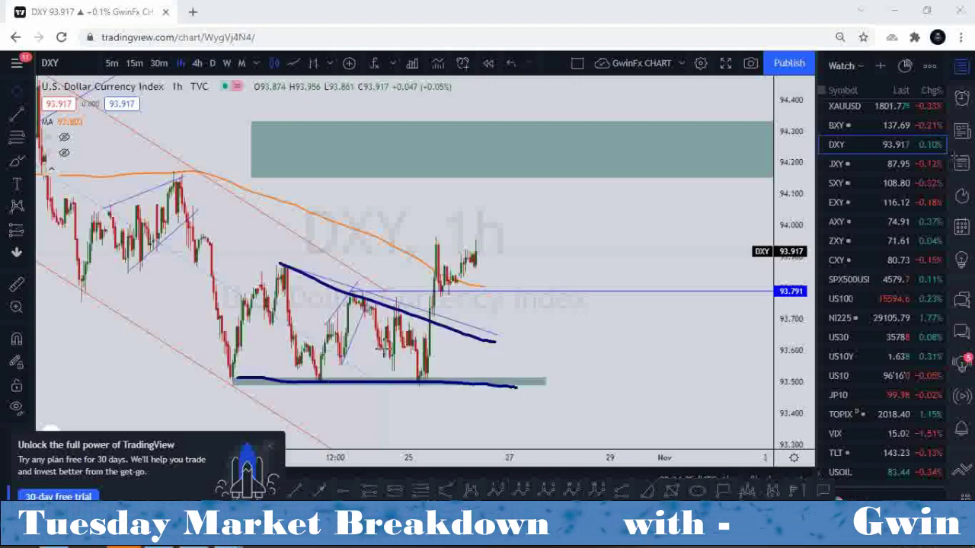
{"action": "left_click_drag", "start_coordinate": [279, 264], "coordinate": [486, 328]}
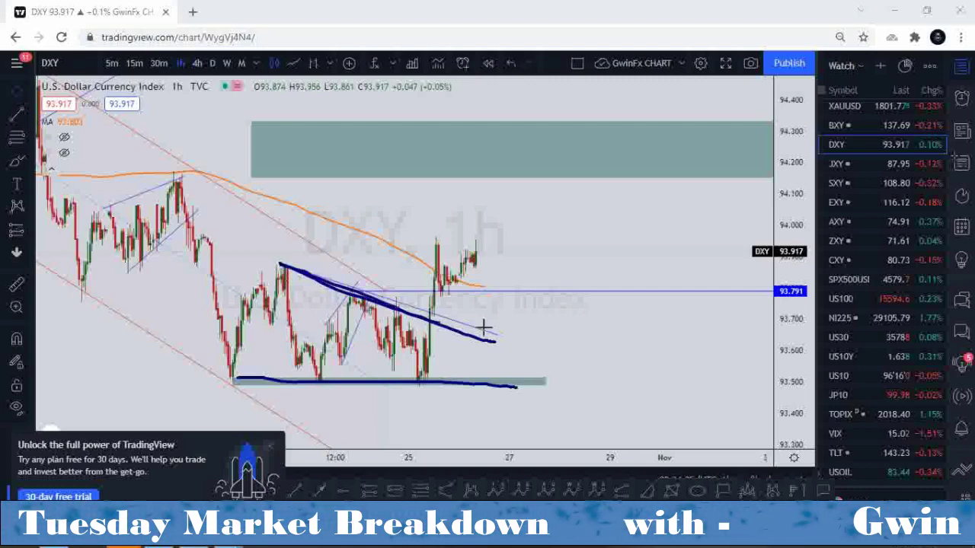
{"action": "mouse_move", "coordinate": [423, 379]}
{"action": "left_mouse_down"}
{"action": "mouse_move", "coordinate": [431, 321]}
{"action": "mouse_move", "coordinate": [440, 377]}
{"action": "mouse_move", "coordinate": [459, 358]}
{"action": "mouse_move", "coordinate": [466, 409]}
{"action": "mouse_move", "coordinate": [479, 300]}
{"action": "mouse_move", "coordinate": [502, 303]}
{"action": "mouse_move", "coordinate": [512, 285]}
{"action": "left_mouse_up"}
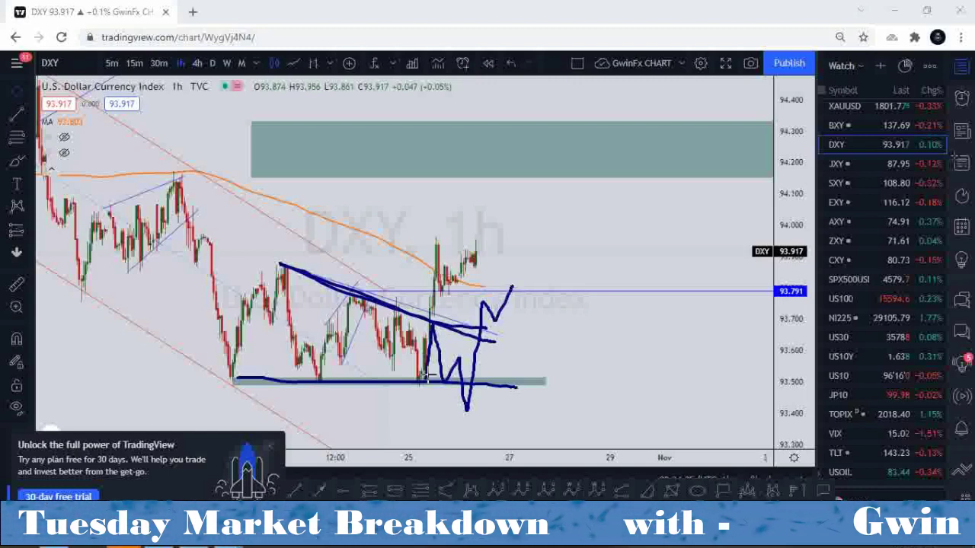
{"action": "mouse_move", "coordinate": [428, 377]}
{"action": "left_mouse_down"}
{"action": "mouse_move", "coordinate": [434, 237]}
{"action": "mouse_move", "coordinate": [436, 263]}
{"action": "mouse_move", "coordinate": [457, 267]}
{"action": "mouse_move", "coordinate": [481, 237]}
{"action": "left_mouse_up"}
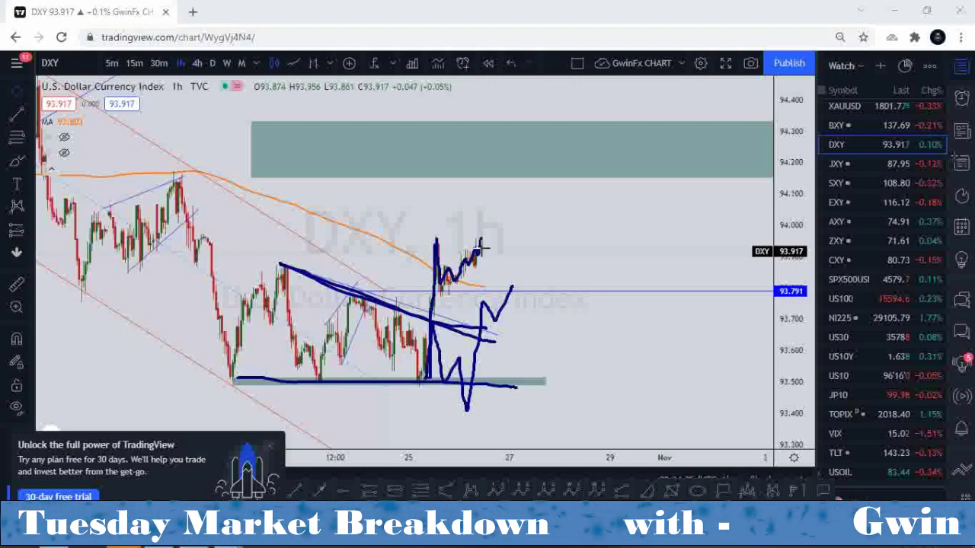
{"action": "key", "text": "Escape"}
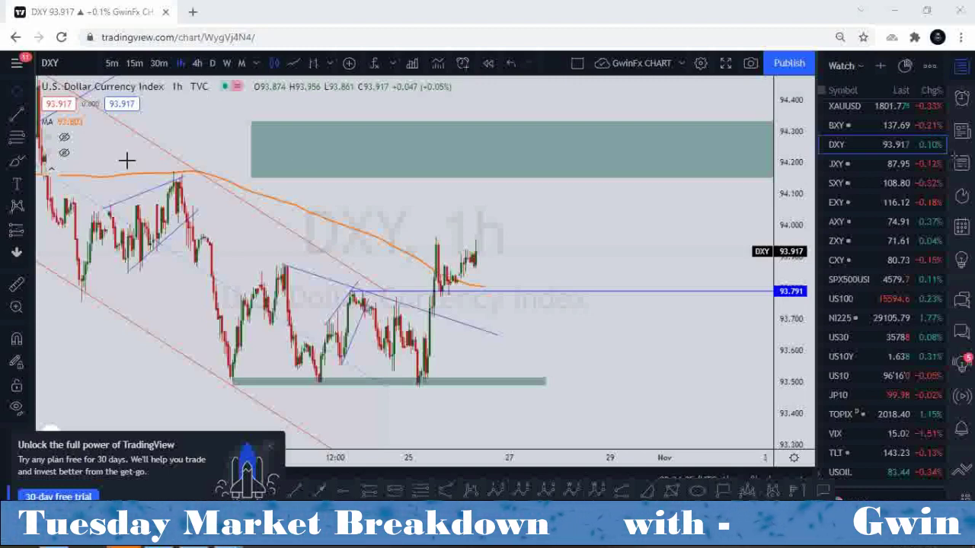
Set the DXY chart to the 4h timeframe and fit the whole rising channel in view
{"action": "left_click", "coordinate": [197, 63]}
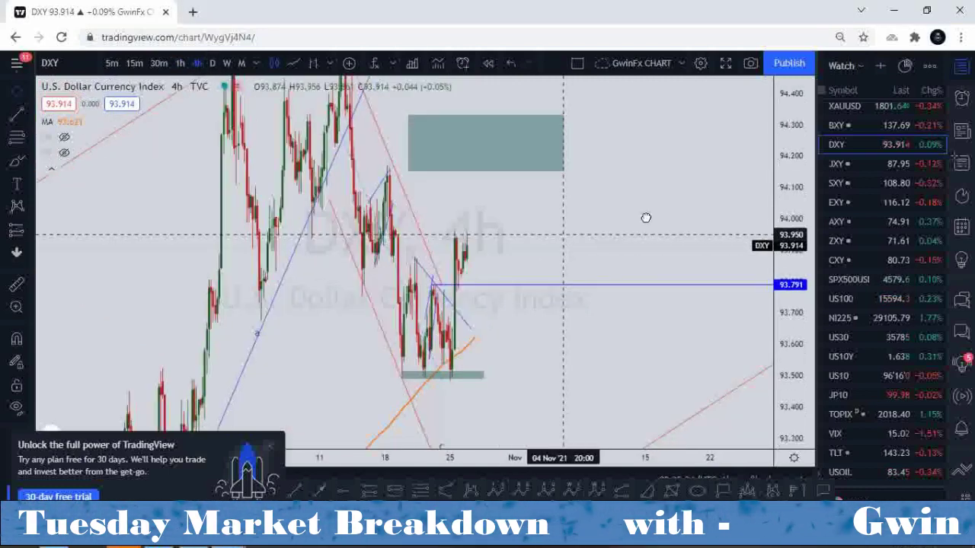
{"action": "scroll", "coordinate": [703, 318], "scroll_direction": "down", "scroll_amount": 8}
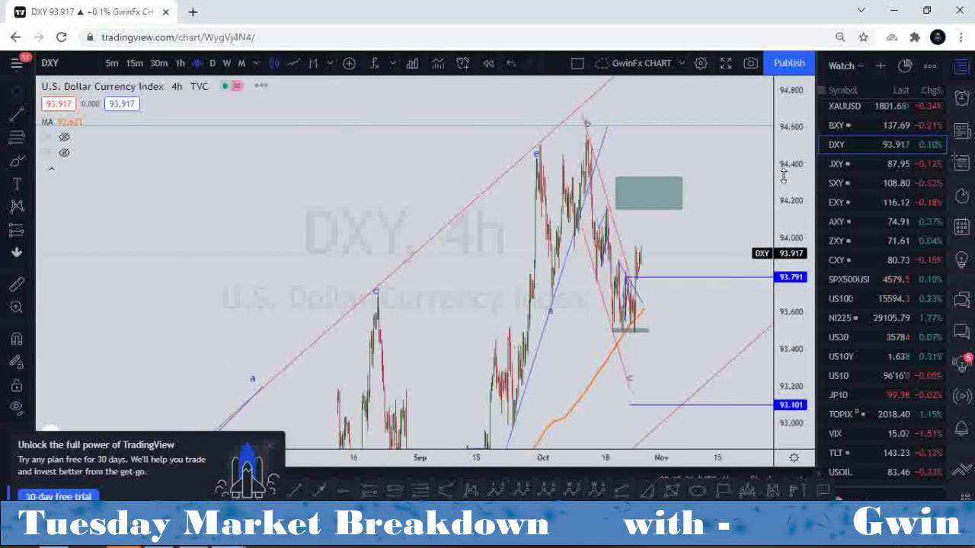
{"action": "left_click_drag", "start_coordinate": [703, 337], "coordinate": [718, 274]}
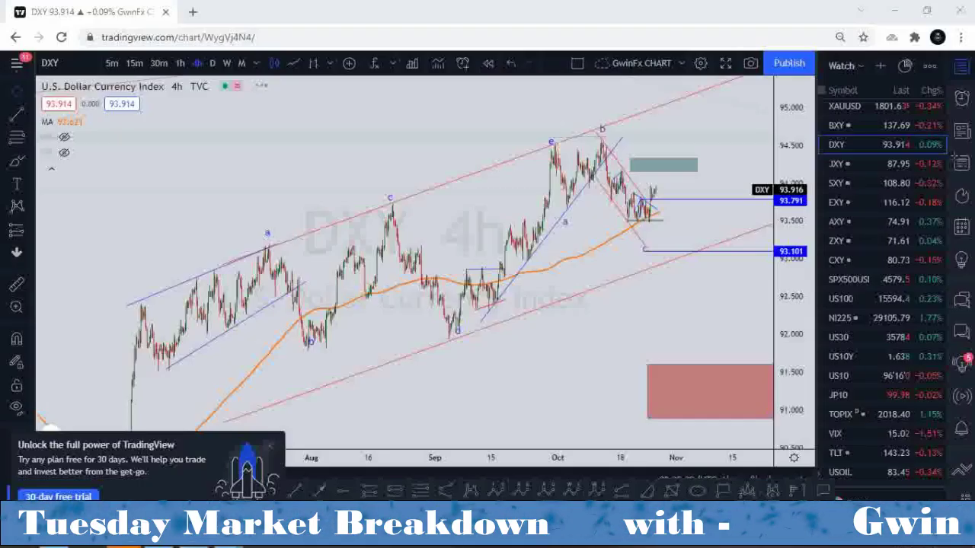
Circle the wave points a to e and the following b high on the DXY 4h channel, and erase the markings
{"action": "left_click_drag", "start_coordinate": [288, 241], "coordinate": [278, 224]}
{"action": "mouse_move", "coordinate": [314, 326]}
{"action": "left_mouse_down"}
{"action": "mouse_move", "coordinate": [312, 351]}
{"action": "mouse_move", "coordinate": [326, 326]}
{"action": "left_mouse_up"}
{"action": "left_click_drag", "start_coordinate": [399, 193], "coordinate": [377, 196]}
{"action": "mouse_move", "coordinate": [457, 312]}
{"action": "left_mouse_down"}
{"action": "mouse_move", "coordinate": [434, 308]}
{"action": "mouse_move", "coordinate": [435, 299]}
{"action": "left_mouse_up"}
{"action": "mouse_move", "coordinate": [570, 164]}
{"action": "left_mouse_down"}
{"action": "mouse_move", "coordinate": [534, 169]}
{"action": "mouse_move", "coordinate": [566, 147]}
{"action": "left_mouse_up"}
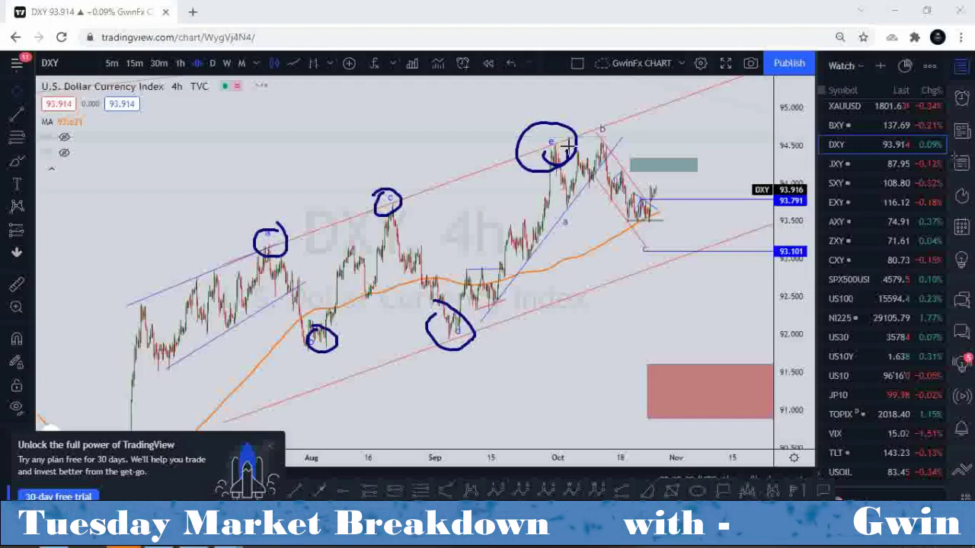
{"action": "mouse_move", "coordinate": [571, 192]}
{"action": "left_mouse_down"}
{"action": "mouse_move", "coordinate": [590, 143]}
{"action": "mouse_move", "coordinate": [598, 152]}
{"action": "mouse_move", "coordinate": [548, 125]}
{"action": "mouse_move", "coordinate": [602, 126]}
{"action": "mouse_move", "coordinate": [580, 135]}
{"action": "left_mouse_up"}
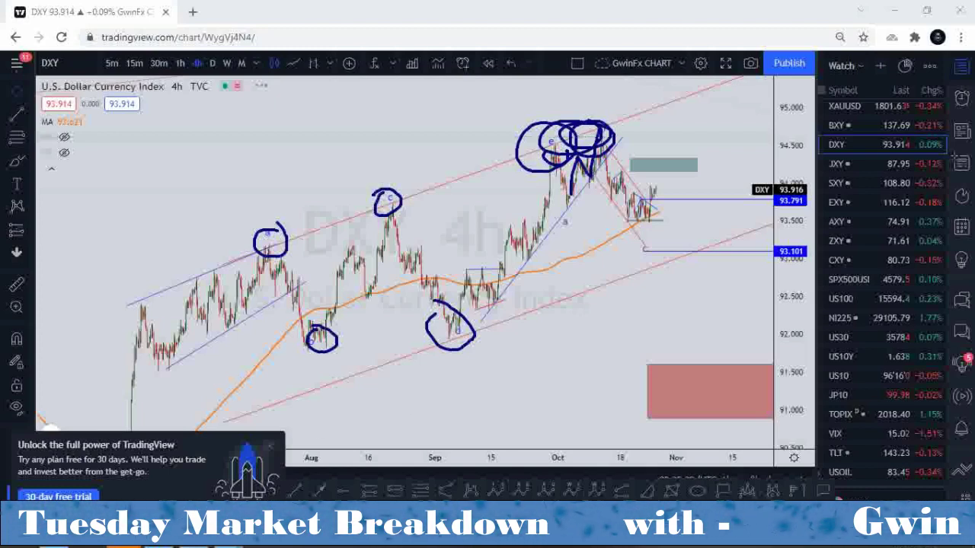
{"action": "key", "text": "Escape"}
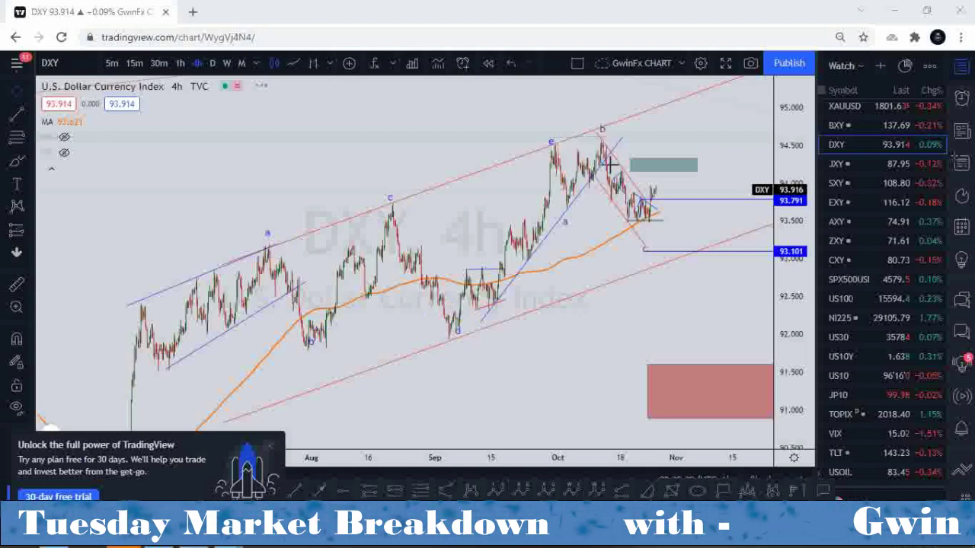
Sketch the decline from b, a rebound into the green zone and a projected drop to the red zone, and erase the markings
{"action": "mouse_move", "coordinate": [605, 144]}
{"action": "left_mouse_down"}
{"action": "mouse_move", "coordinate": [623, 163]}
{"action": "mouse_move", "coordinate": [632, 221]}
{"action": "mouse_move", "coordinate": [643, 215]}
{"action": "mouse_move", "coordinate": [650, 233]}
{"action": "left_mouse_up"}
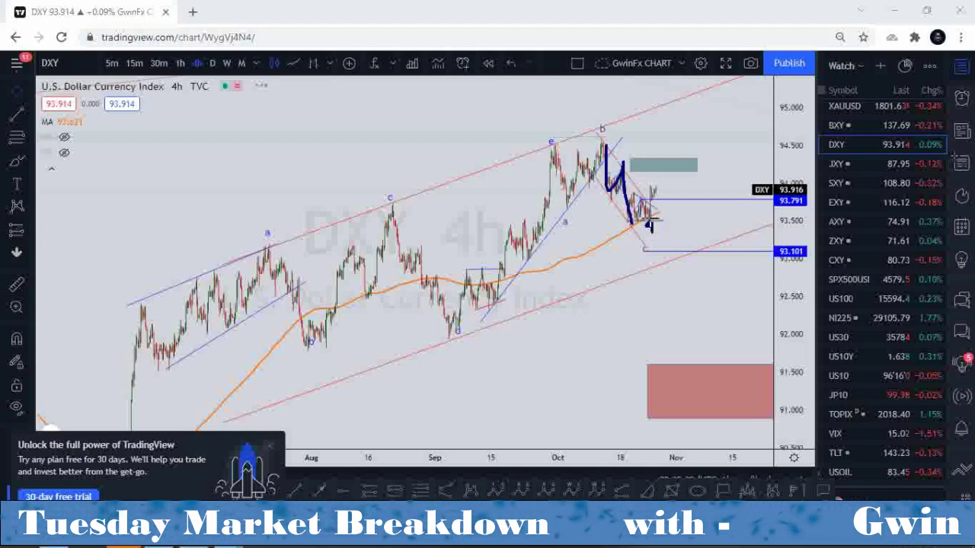
{"action": "left_click_drag", "start_coordinate": [651, 217], "coordinate": [650, 184]}
{"action": "mouse_move", "coordinate": [663, 200]}
{"action": "left_mouse_down"}
{"action": "mouse_move", "coordinate": [689, 154]}
{"action": "mouse_move", "coordinate": [667, 148]}
{"action": "mouse_move", "coordinate": [663, 211]}
{"action": "left_mouse_up"}
{"action": "mouse_move", "coordinate": [603, 141]}
{"action": "left_mouse_down"}
{"action": "mouse_move", "coordinate": [649, 223]}
{"action": "mouse_move", "coordinate": [678, 156]}
{"action": "mouse_move", "coordinate": [746, 370]}
{"action": "left_mouse_up"}
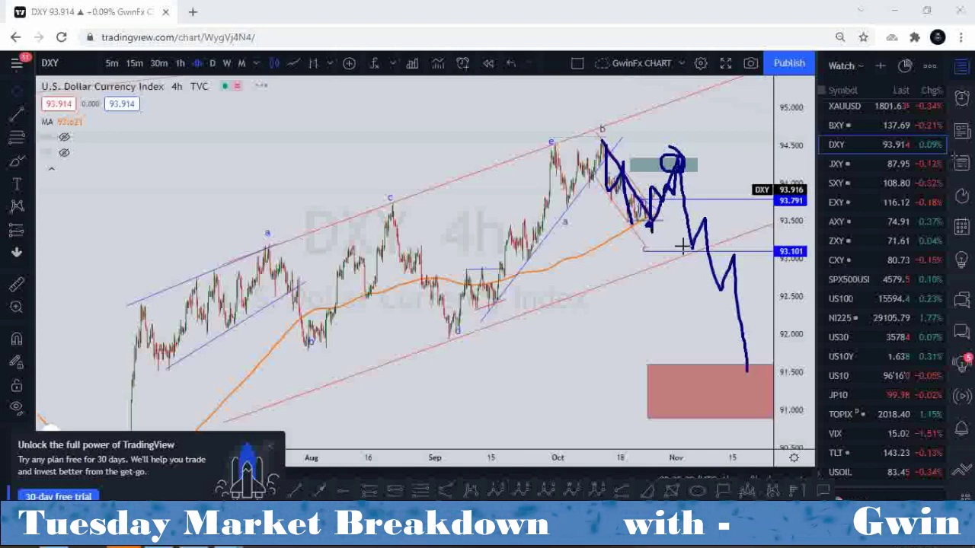
{"action": "mouse_move", "coordinate": [648, 221]}
{"action": "left_mouse_down"}
{"action": "mouse_move", "coordinate": [661, 139]}
{"action": "mouse_move", "coordinate": [657, 156]}
{"action": "mouse_move", "coordinate": [673, 166]}
{"action": "mouse_move", "coordinate": [680, 137]}
{"action": "left_mouse_up"}
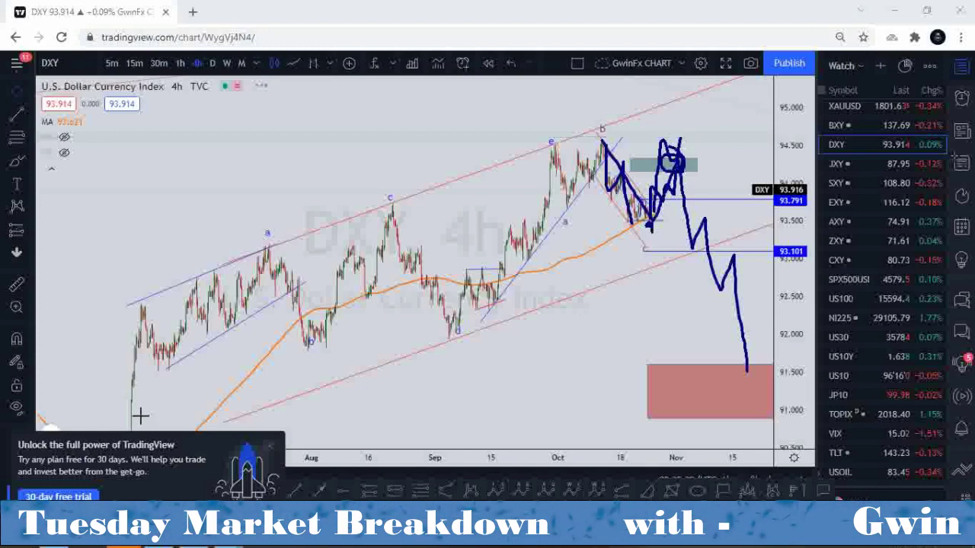
{"action": "key", "text": "ctrl+z"}
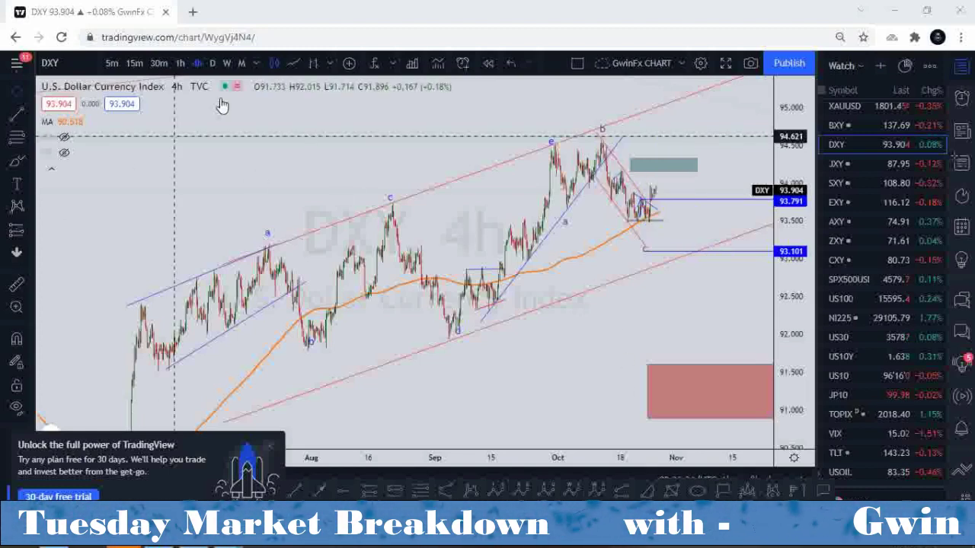
Trace the latest rally from the green support to above the 93.791 line on the DXY 4h chart, and erase the trace
{"action": "scroll", "coordinate": [239, 186], "scroll_direction": "up", "scroll_amount": 2}
{"action": "scroll", "coordinate": [300, 298], "scroll_direction": "up", "scroll_amount": 3}
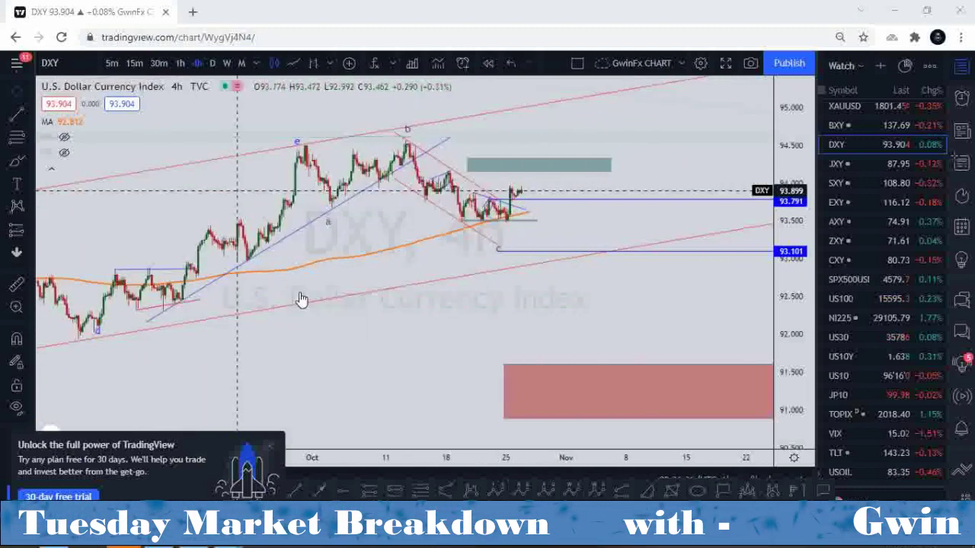
{"action": "left_click_drag", "start_coordinate": [778, 409], "coordinate": [662, 373]}
{"action": "scroll", "coordinate": [406, 366], "scroll_direction": "up", "scroll_amount": 2}
{"action": "left_click_drag", "start_coordinate": [407, 366], "coordinate": [578, 388]}
{"action": "scroll", "coordinate": [524, 380], "scroll_direction": "up", "scroll_amount": 3}
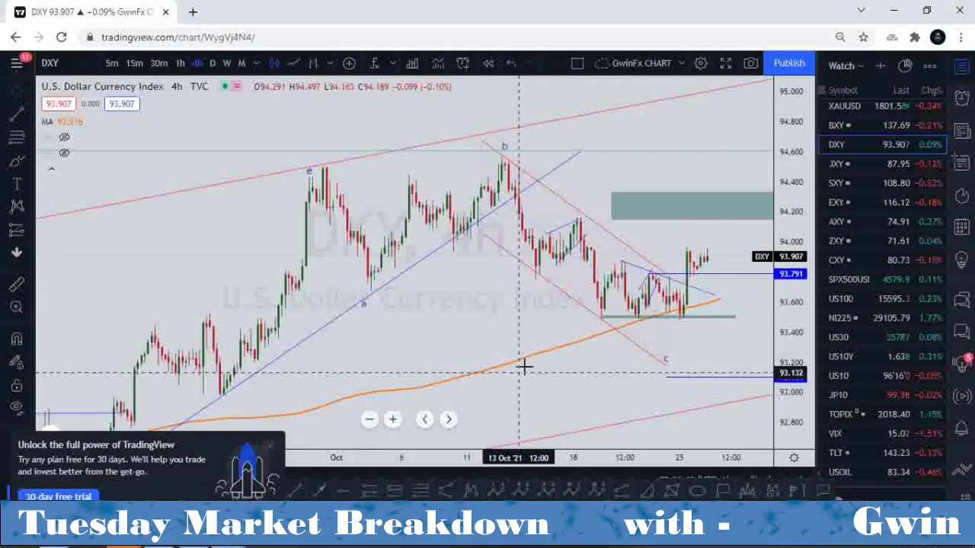
{"action": "left_click_drag", "start_coordinate": [644, 358], "coordinate": [590, 341]}
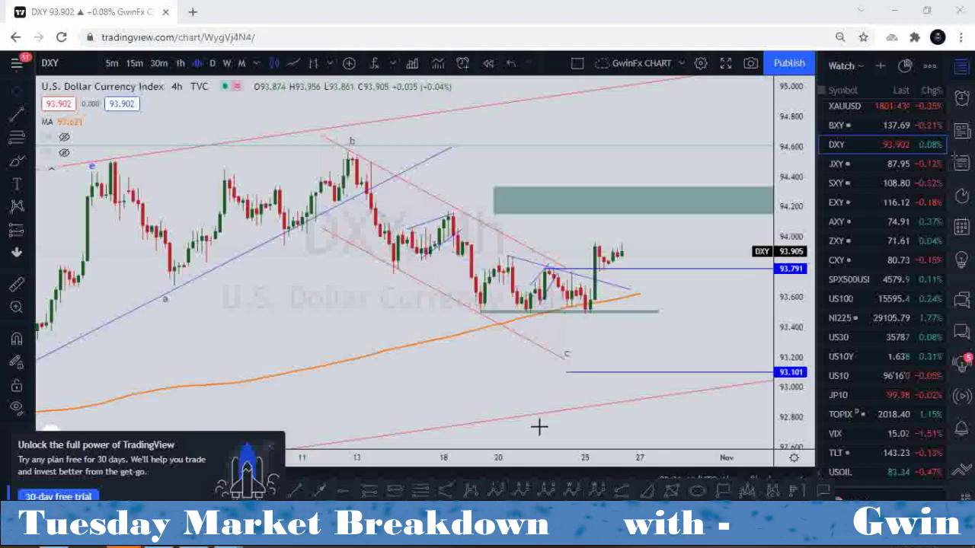
{"action": "mouse_move", "coordinate": [593, 314]}
{"action": "left_mouse_down"}
{"action": "mouse_move", "coordinate": [594, 256]}
{"action": "mouse_move", "coordinate": [627, 248]}
{"action": "mouse_move", "coordinate": [629, 231]}
{"action": "mouse_move", "coordinate": [646, 243]}
{"action": "mouse_move", "coordinate": [643, 229]}
{"action": "left_mouse_up"}
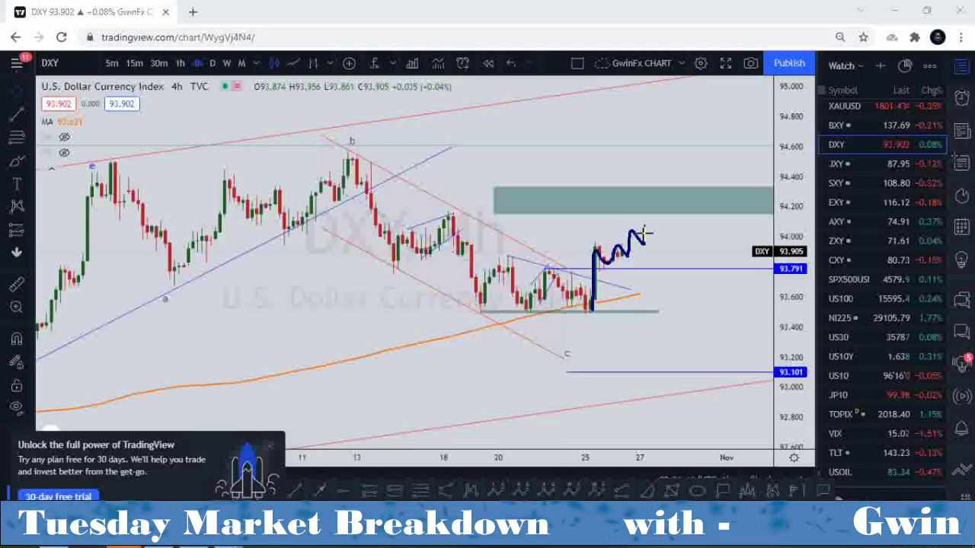
{"action": "left_click_drag", "start_coordinate": [643, 233], "coordinate": [645, 245]}
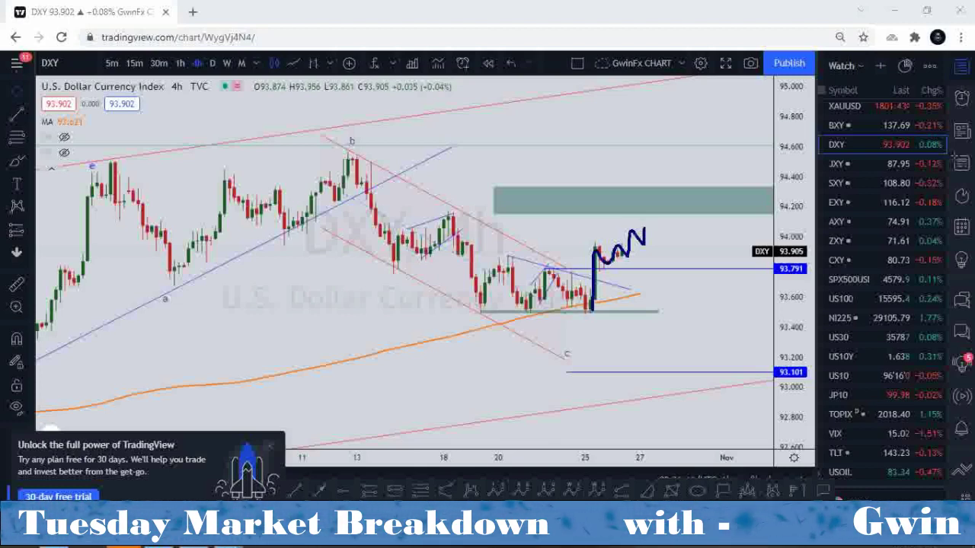
{"action": "key", "text": "ctrl+z"}
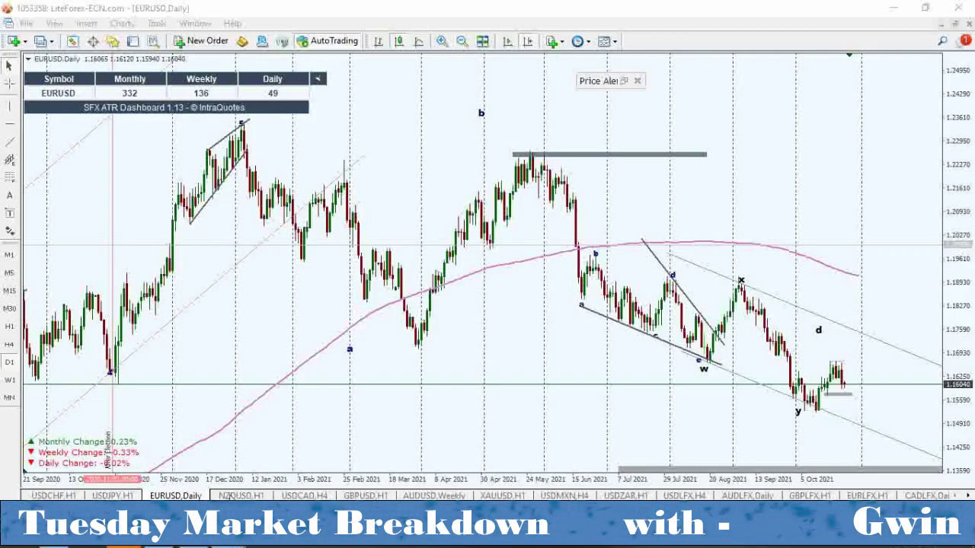
Switch to MetaTrader's USDCHF chart and show it on the daily timeframe
{"action": "left_click", "coordinate": [53, 496]}
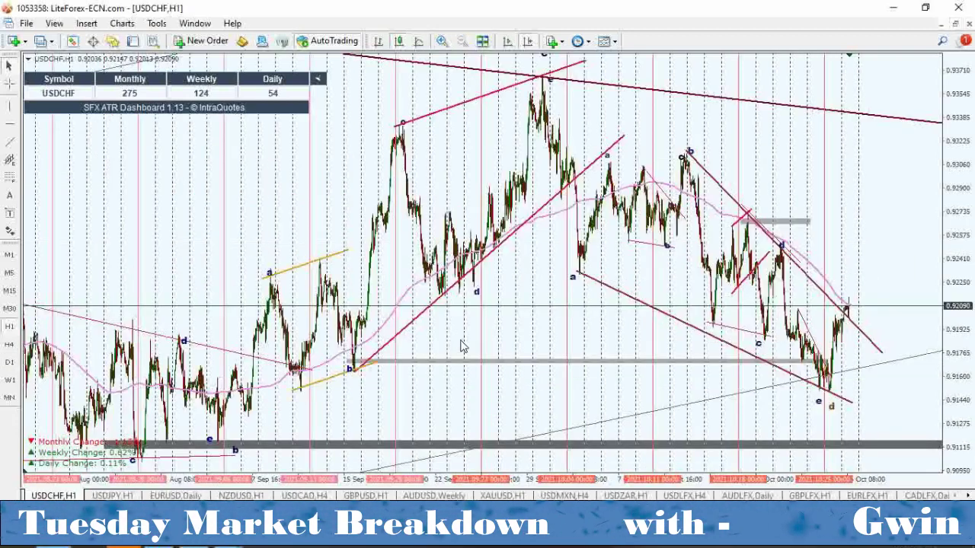
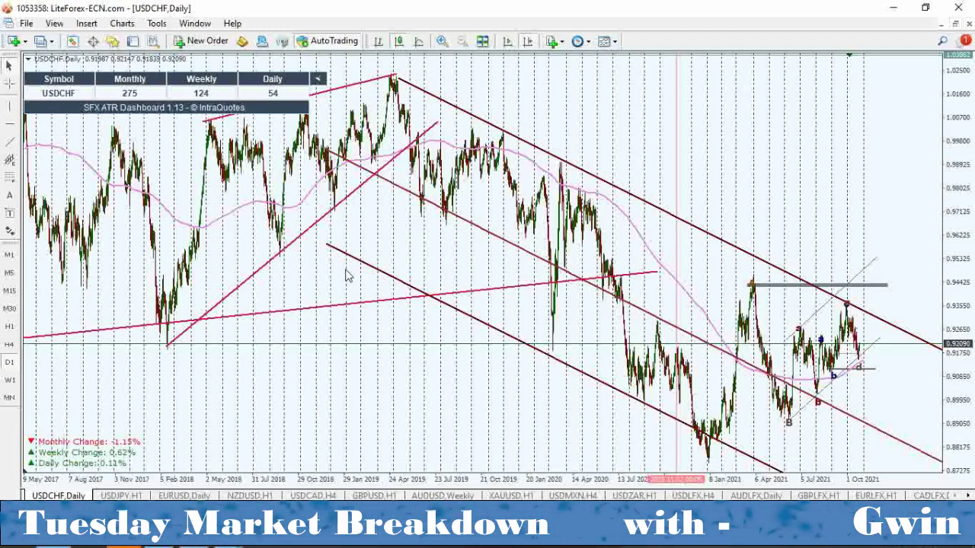
{"action": "scroll", "coordinate": [447, 131], "scroll_direction": "down", "scroll_amount": 1}
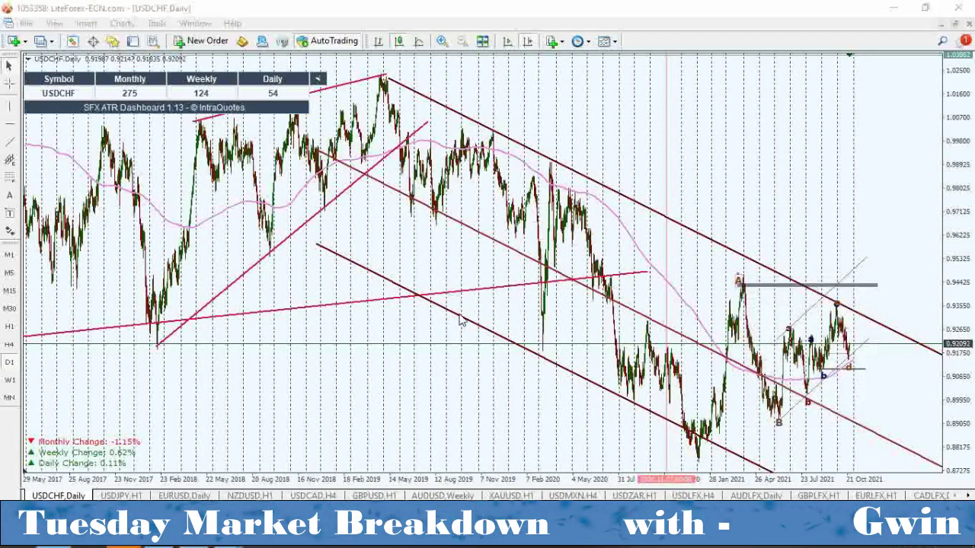
Change the colour of the A wave label at the grey resistance level to DarkBlue
{"action": "double_click", "coordinate": [738, 281]}
{"action": "left_click", "coordinate": [622, 275]}
{"action": "left_click", "coordinate": [585, 323]}
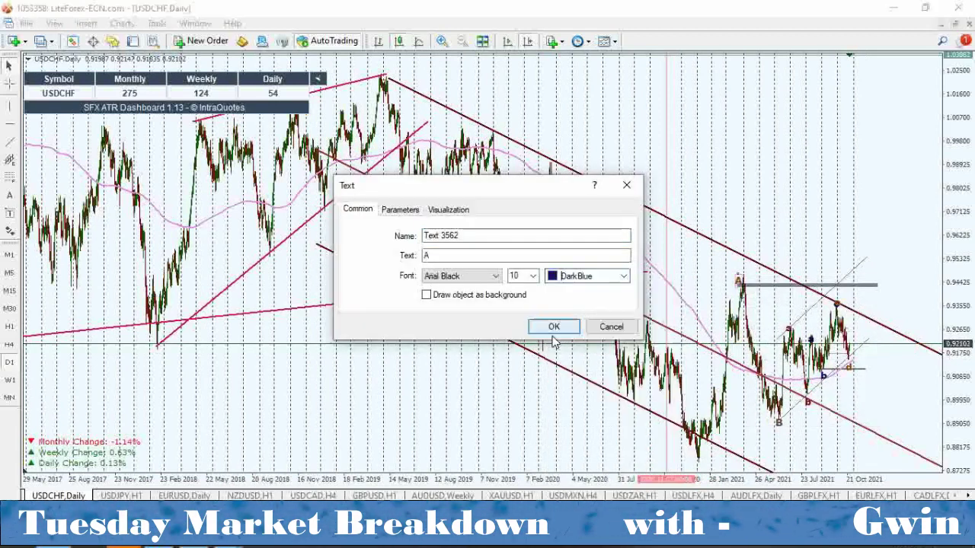
{"action": "left_click", "coordinate": [553, 326]}
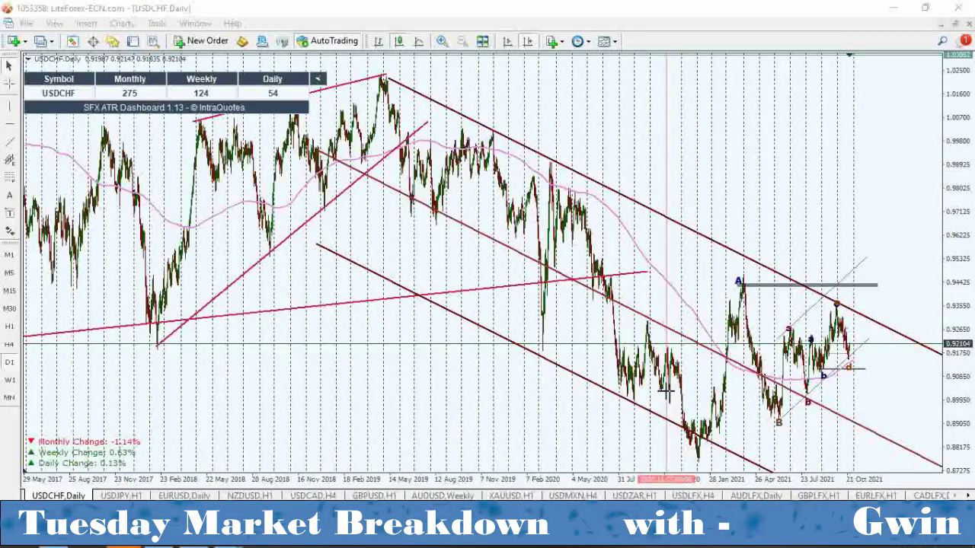
Briefly circle the lowest USDCHF low before 28 Jan 2021 and place a horizontal line there at 0.87769
{"action": "mouse_move", "coordinate": [715, 459]}
{"action": "left_mouse_down"}
{"action": "mouse_move", "coordinate": [679, 448]}
{"action": "mouse_move", "coordinate": [687, 455]}
{"action": "left_mouse_up"}
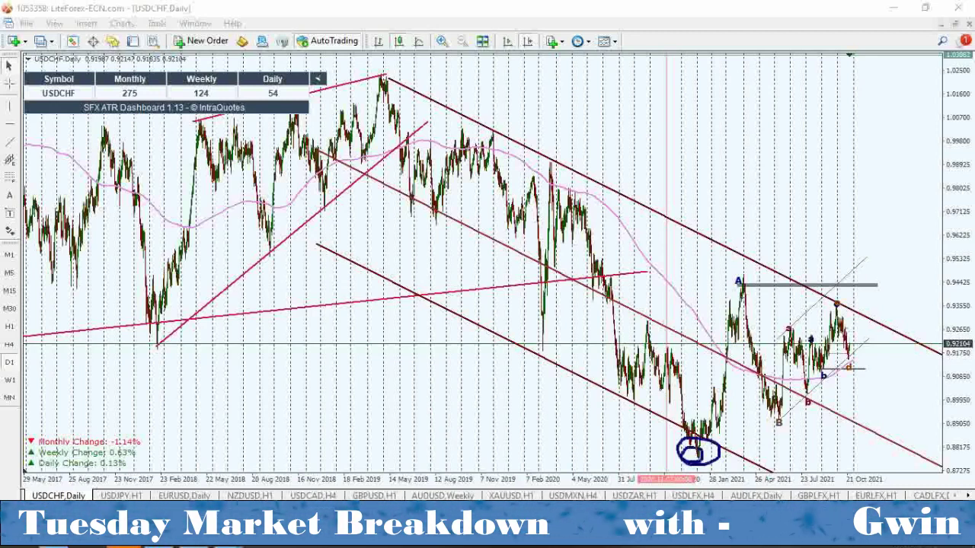
{"action": "key", "text": "e"}
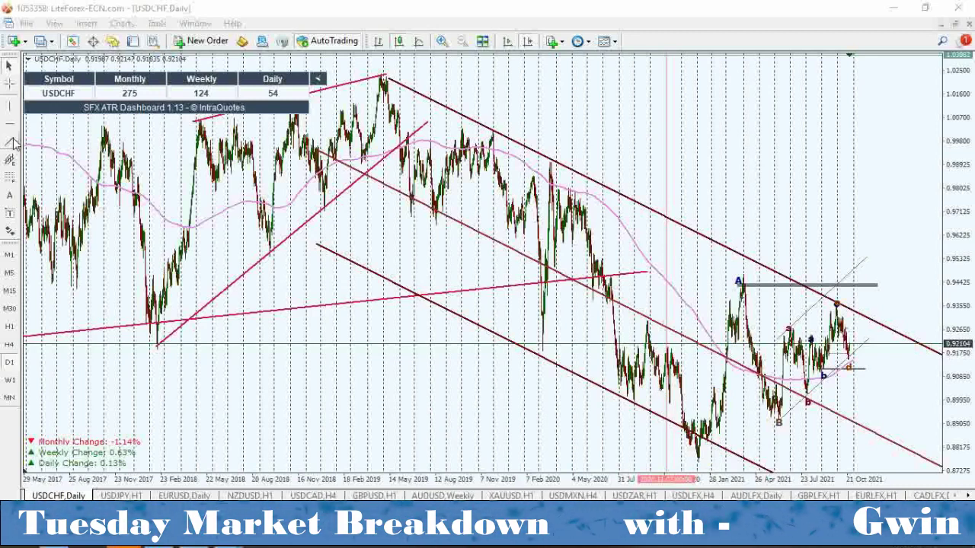
{"action": "left_click", "coordinate": [742, 461]}
{"action": "left_click", "coordinate": [742, 458]}
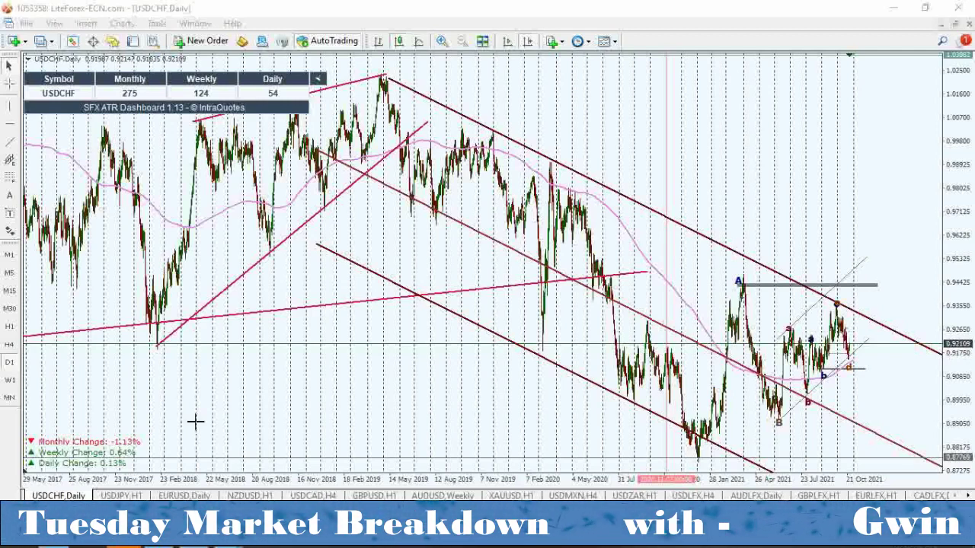
Draw arrows tracing the USDCHF swings from the low through A and B, the rising support line and a projected rally above the channel
{"action": "mouse_move", "coordinate": [698, 459]}
{"action": "left_mouse_down"}
{"action": "mouse_move", "coordinate": [739, 282]}
{"action": "mouse_move", "coordinate": [776, 423]}
{"action": "left_mouse_up"}
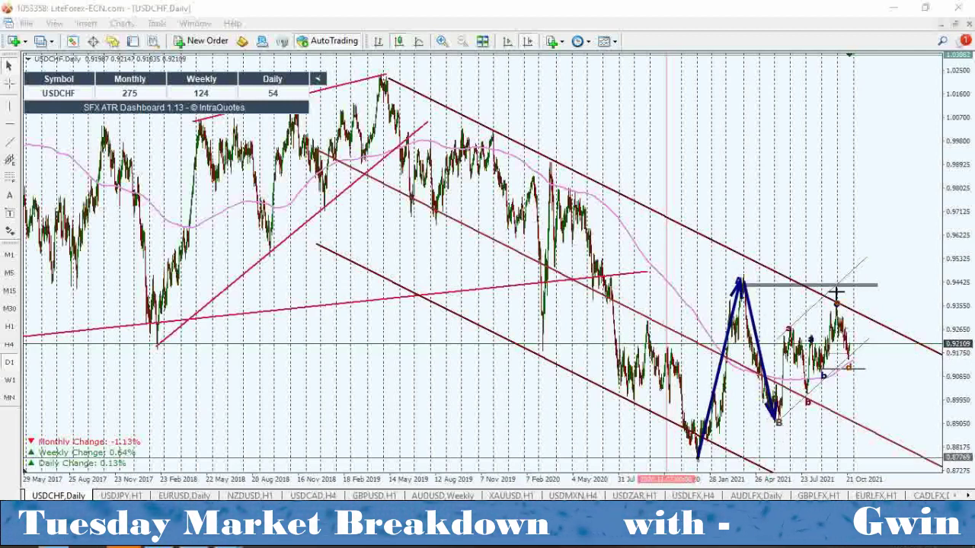
{"action": "mouse_move", "coordinate": [779, 415]}
{"action": "left_mouse_down"}
{"action": "mouse_move", "coordinate": [842, 278]}
{"action": "mouse_move", "coordinate": [881, 385]}
{"action": "left_mouse_up"}
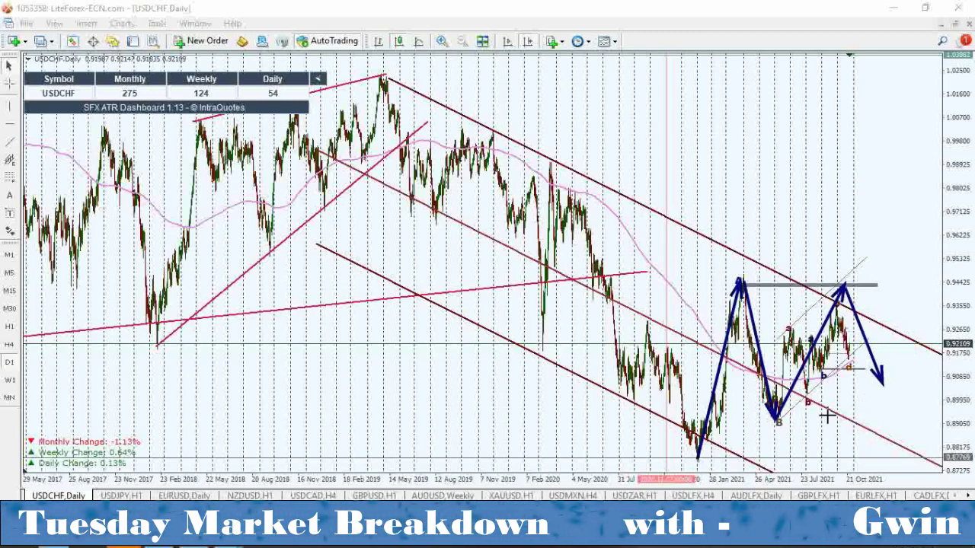
{"action": "left_click_drag", "start_coordinate": [710, 454], "coordinate": [948, 358]}
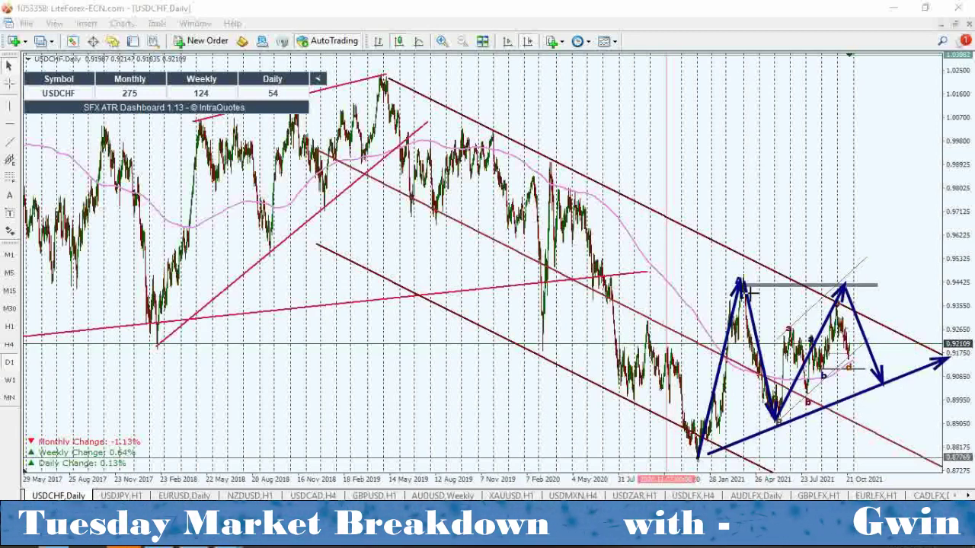
{"action": "left_click_drag", "start_coordinate": [881, 383], "coordinate": [900, 191]}
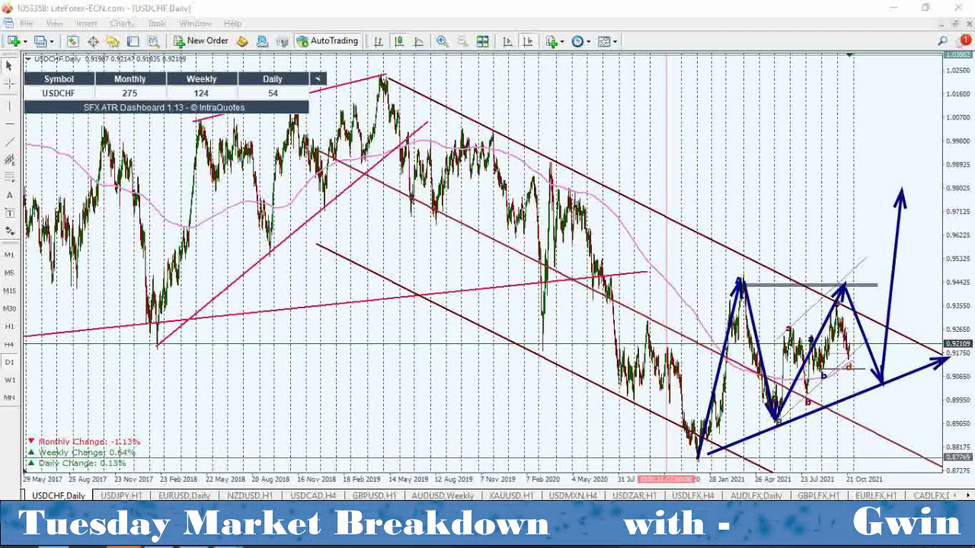
Clear the existing arrows and trace an alternative USDCHF path through A and B to the grey resistance, ending in a projected drop to about 0.883
{"action": "key", "text": "e"}
{"action": "mouse_move", "coordinate": [695, 461]}
{"action": "left_mouse_down"}
{"action": "mouse_move", "coordinate": [738, 280]}
{"action": "mouse_move", "coordinate": [782, 404]}
{"action": "mouse_move", "coordinate": [775, 430]}
{"action": "mouse_move", "coordinate": [852, 283]}
{"action": "mouse_move", "coordinate": [901, 441]}
{"action": "left_mouse_up"}
{"action": "key", "text": "ctrl+z"}
{"action": "left_click_drag", "start_coordinate": [893, 424], "coordinate": [904, 423]}
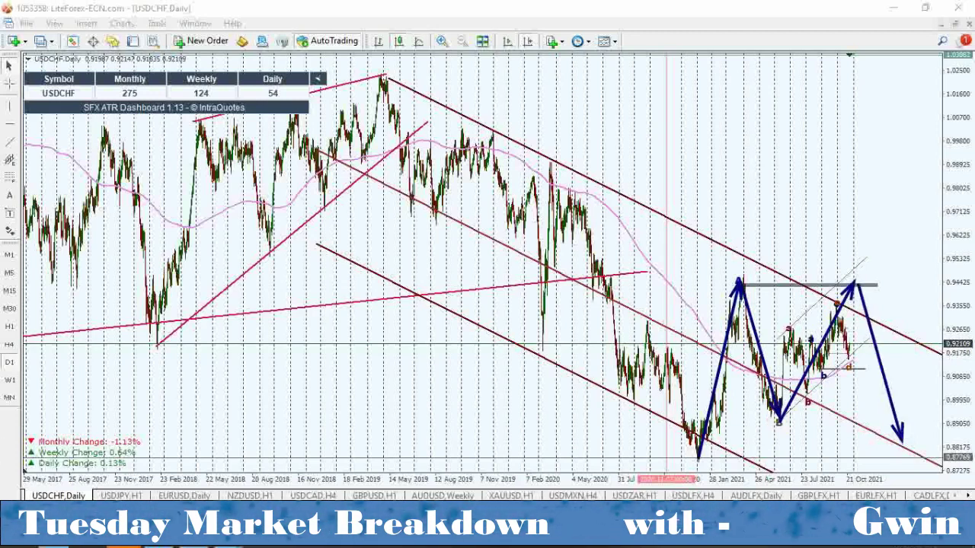
{"action": "key", "text": "Escape"}
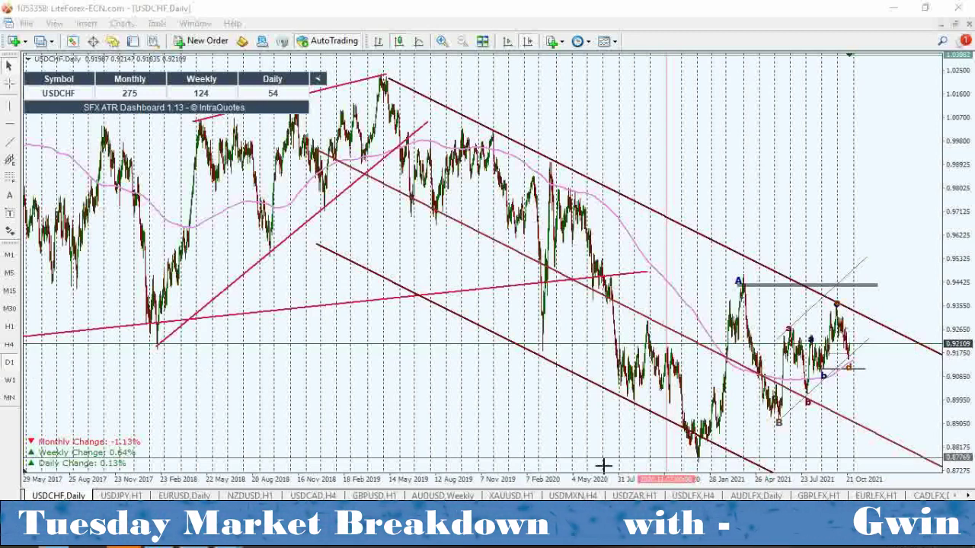
Draw arrows retracing the USDCHF swings from the low up to A, down to B and up towards the C high
{"action": "left_click_drag", "start_coordinate": [697, 455], "coordinate": [737, 283]}
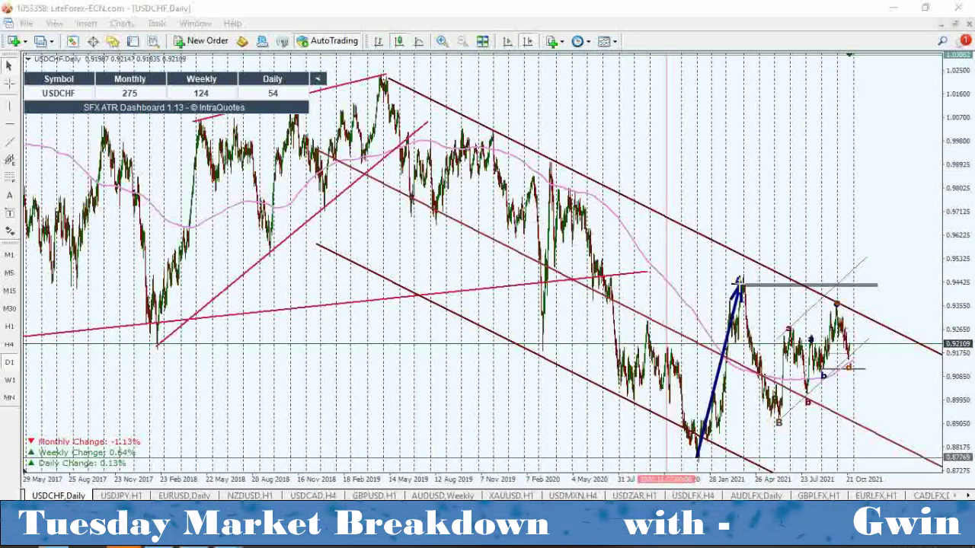
{"action": "mouse_move", "coordinate": [737, 284]}
{"action": "left_mouse_down"}
{"action": "mouse_move", "coordinate": [773, 385]}
{"action": "mouse_move", "coordinate": [775, 424]}
{"action": "left_mouse_up"}
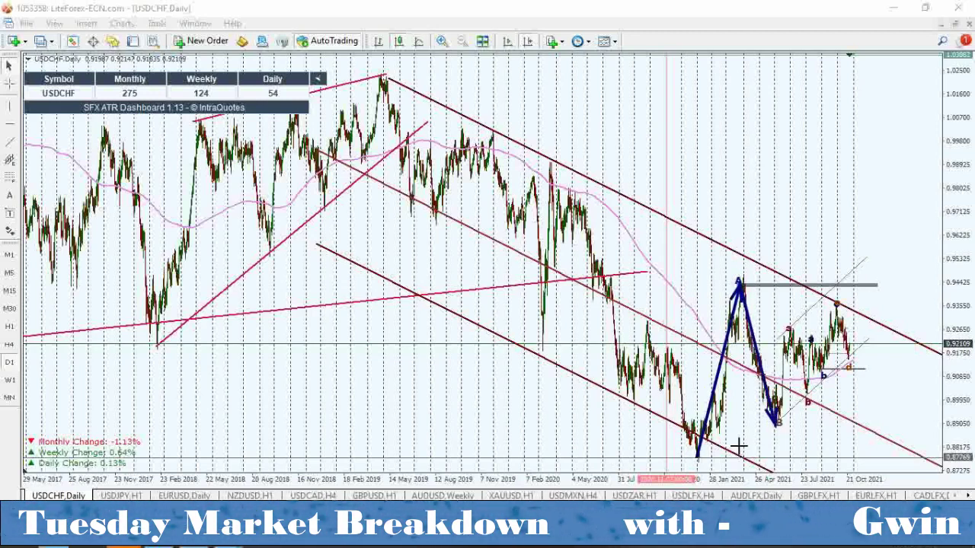
{"action": "left_click_drag", "start_coordinate": [775, 423], "coordinate": [842, 310]}
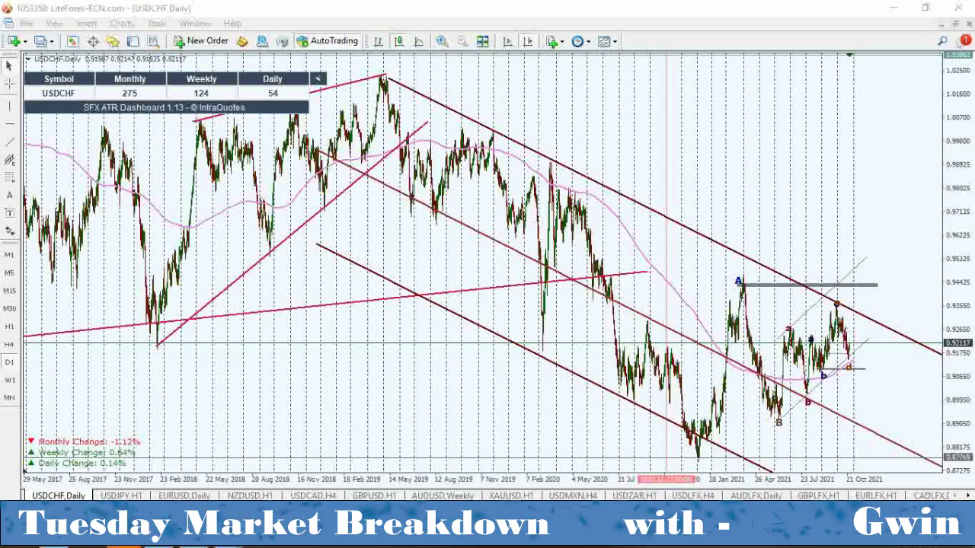
Move the brown B label just below the June 2021 swing low, clear of the candles
{"action": "left_click", "coordinate": [442, 41]}
{"action": "left_click", "coordinate": [440, 41]}
{"action": "left_click", "coordinate": [440, 41]}
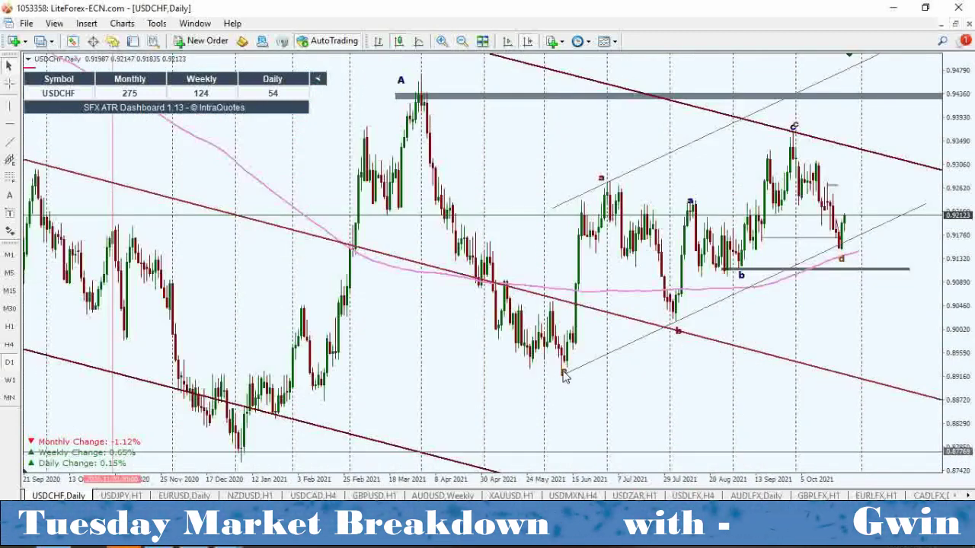
{"action": "left_click_drag", "start_coordinate": [564, 374], "coordinate": [572, 379]}
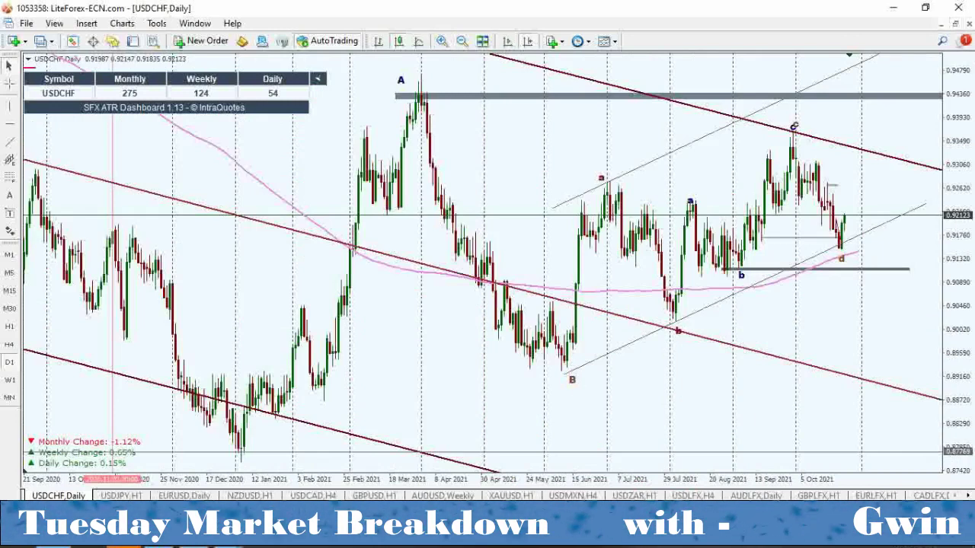
Add a DarkBlue text label "a" in Arial Black 10 beside B, under the lows before it
{"action": "left_click", "coordinate": [9, 195]}
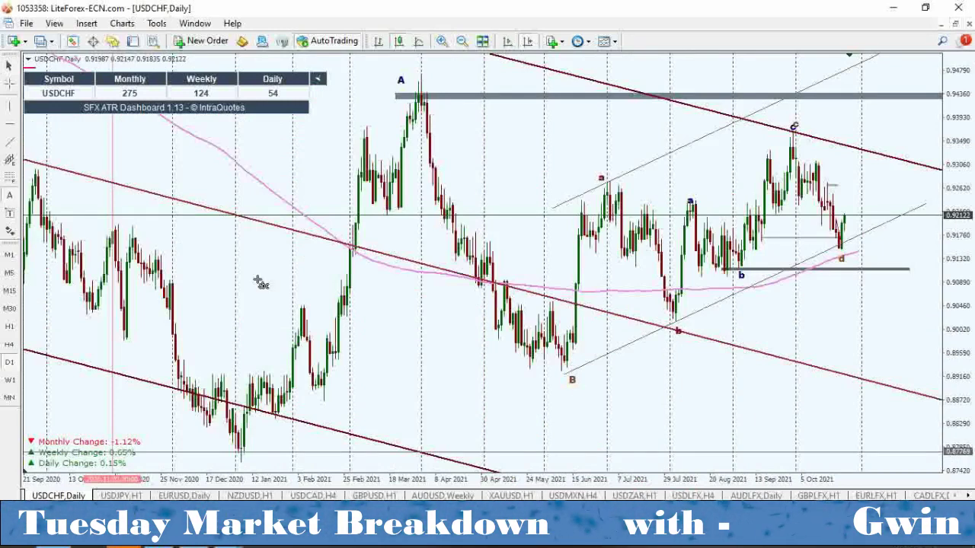
{"action": "left_click", "coordinate": [552, 381]}
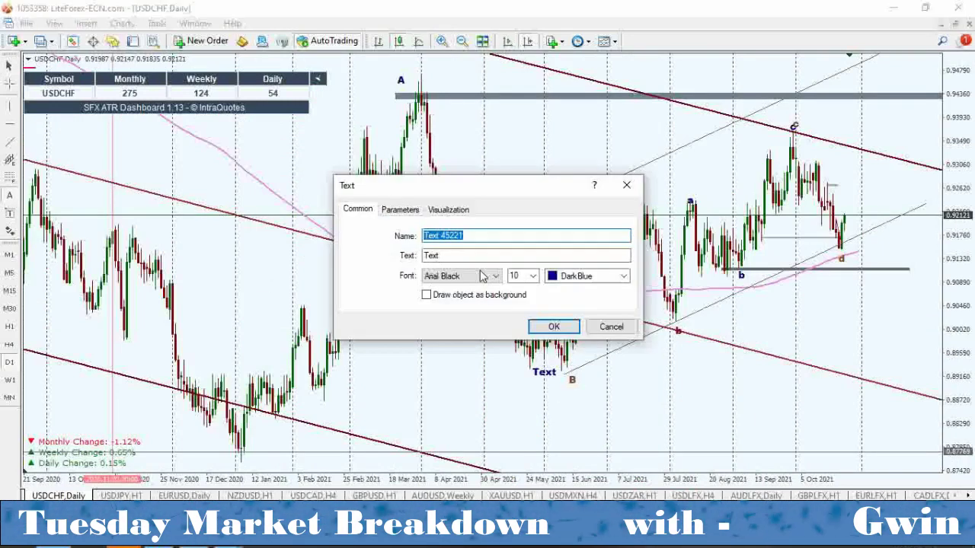
{"action": "key", "text": "Tab"}
{"action": "type", "text": "a"}
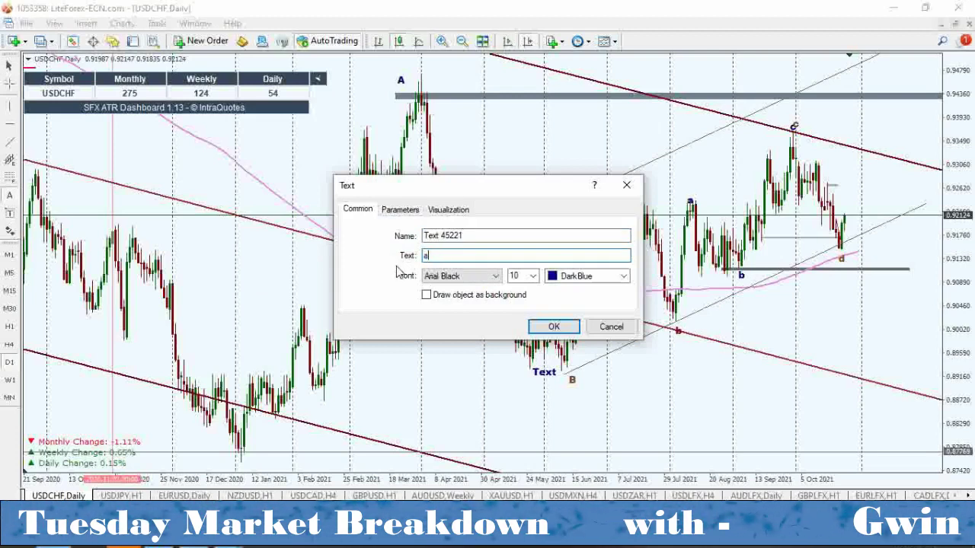
{"action": "left_click", "coordinate": [550, 328]}
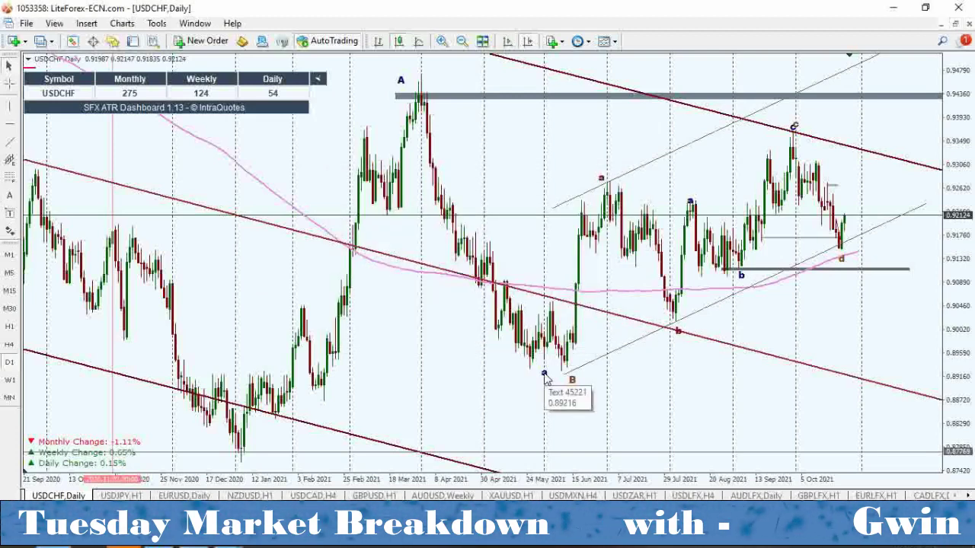
Add a DarkBlue text label "b" at the swing high near the upper channel line and place it just above the c label
{"action": "scroll", "coordinate": [545, 379], "scroll_direction": "up", "scroll_amount": 1}
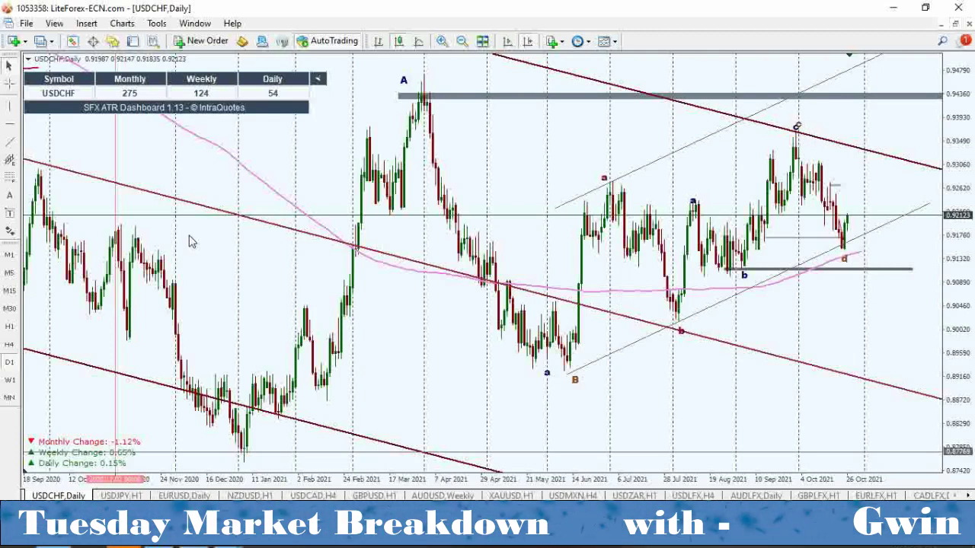
{"action": "double_click", "coordinate": [798, 123]}
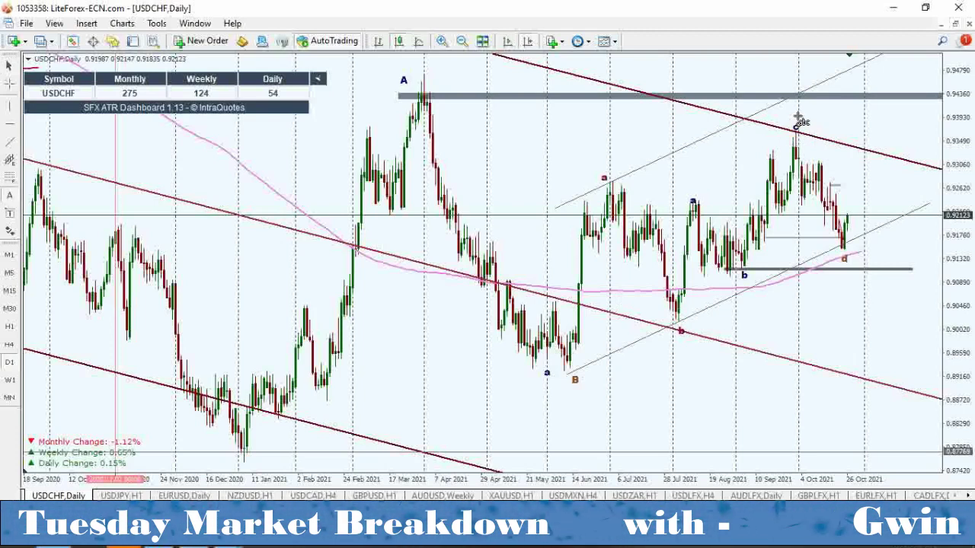
{"action": "key", "text": "Tab"}
{"action": "type", "text": "b"}
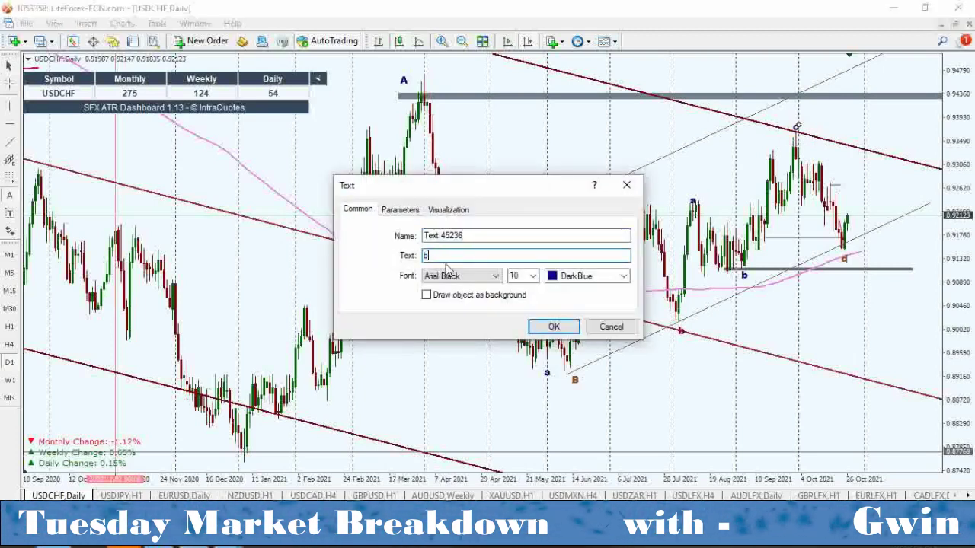
{"action": "left_click", "coordinate": [553, 327]}
{"action": "left_click_drag", "start_coordinate": [797, 125], "coordinate": [795, 113]}
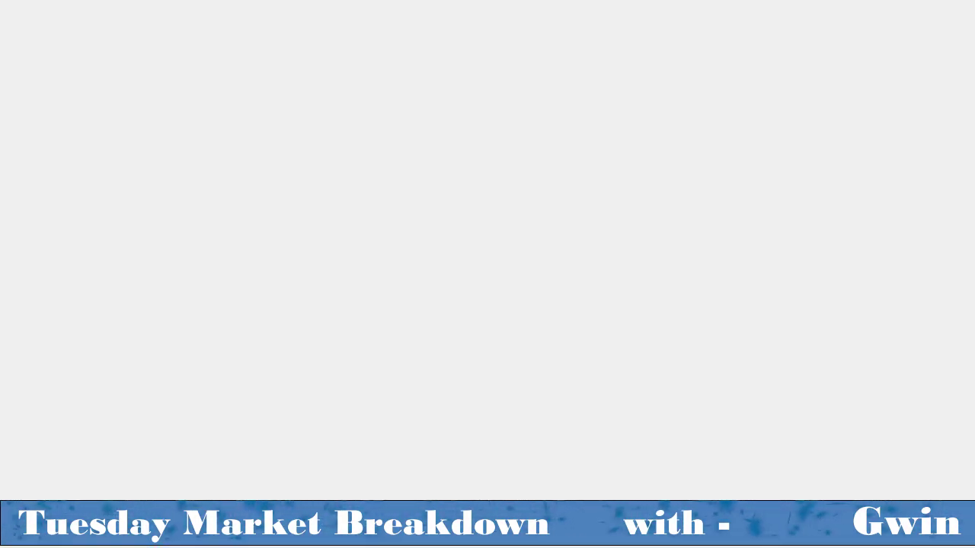
Briefly sketch a falling arrow from b, and draw a Fibonacci retracement from the B low to the b high
{"action": "left_click_drag", "start_coordinate": [795, 112], "coordinate": [900, 320]}
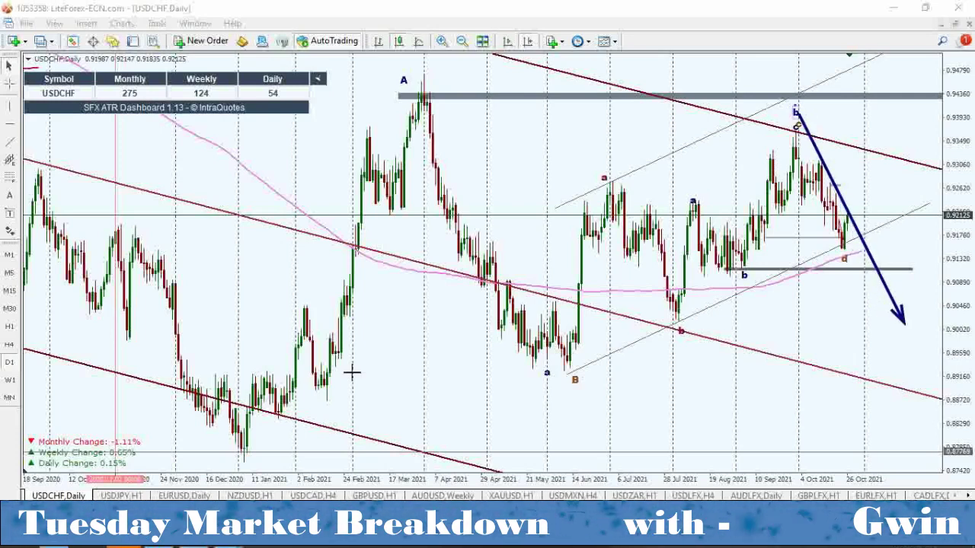
{"action": "key", "text": "ctrl+z"}
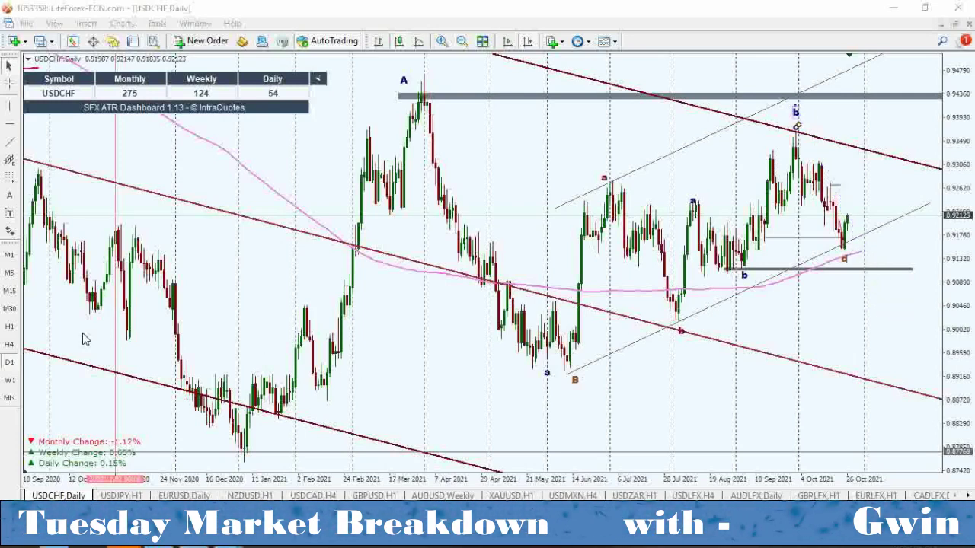
{"action": "left_click", "coordinate": [121, 207]}
{"action": "left_click_drag", "start_coordinate": [571, 373], "coordinate": [842, 130]}
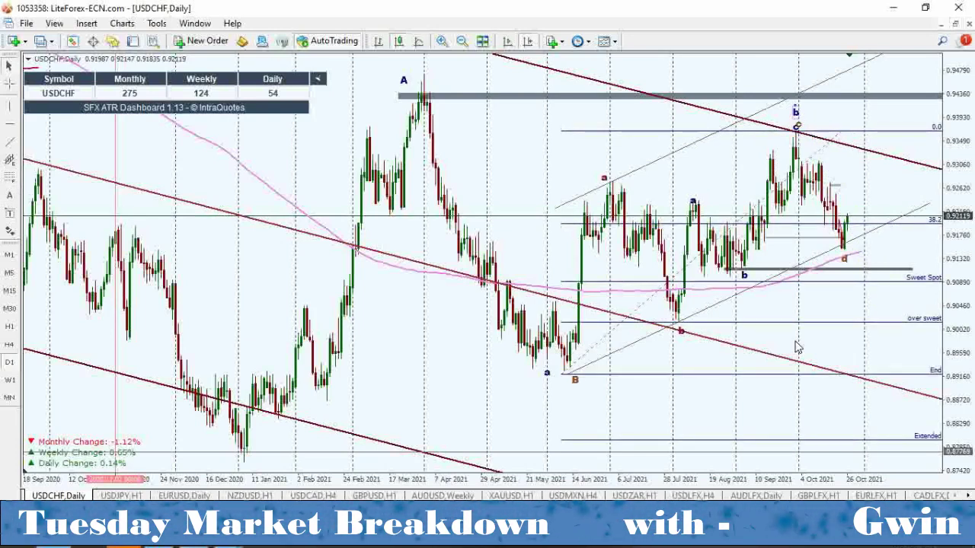
{"action": "left_click", "coordinate": [86, 23]}
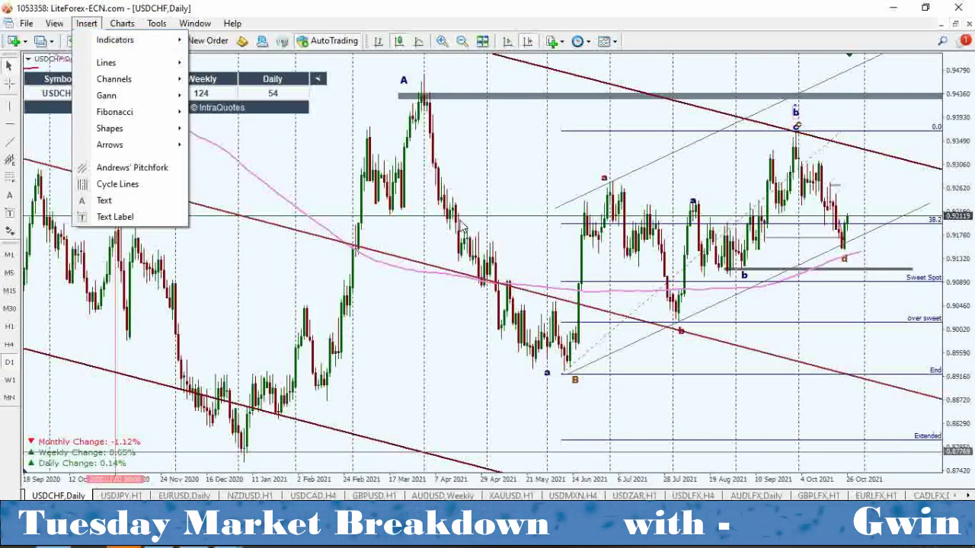
{"action": "left_click", "coordinate": [389, 288]}
{"action": "scroll", "coordinate": [373, 316], "scroll_direction": "up", "scroll_amount": 5}
{"action": "scroll", "coordinate": [373, 364], "scroll_direction": "down", "scroll_amount": 5}
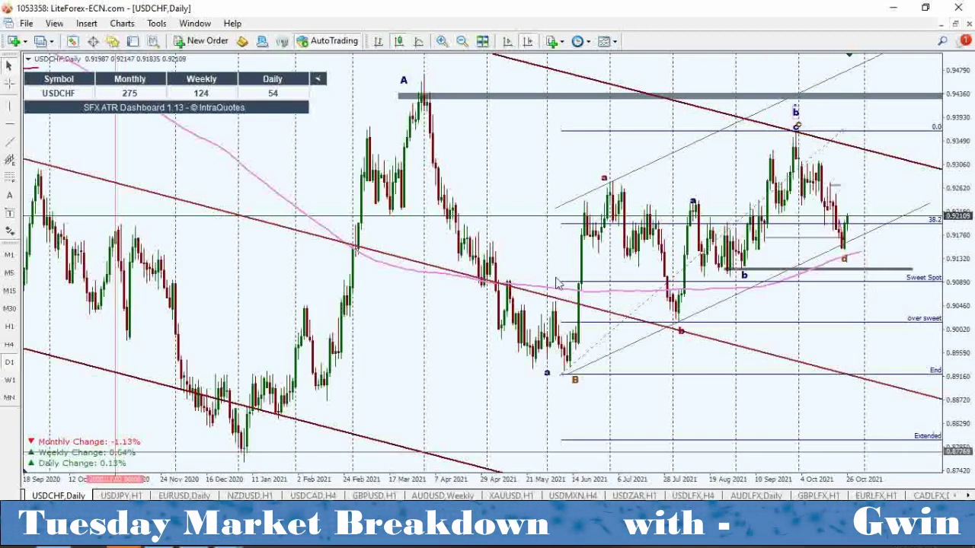
Resize the grey support rectangle under the lower b label to span the Fibonacci levels from Sweet Spot to over sweet
{"action": "double_click", "coordinate": [914, 270]}
{"action": "left_click_drag", "start_coordinate": [828, 270], "coordinate": [823, 282]}
{"action": "left_click_drag", "start_coordinate": [918, 288], "coordinate": [935, 321]}
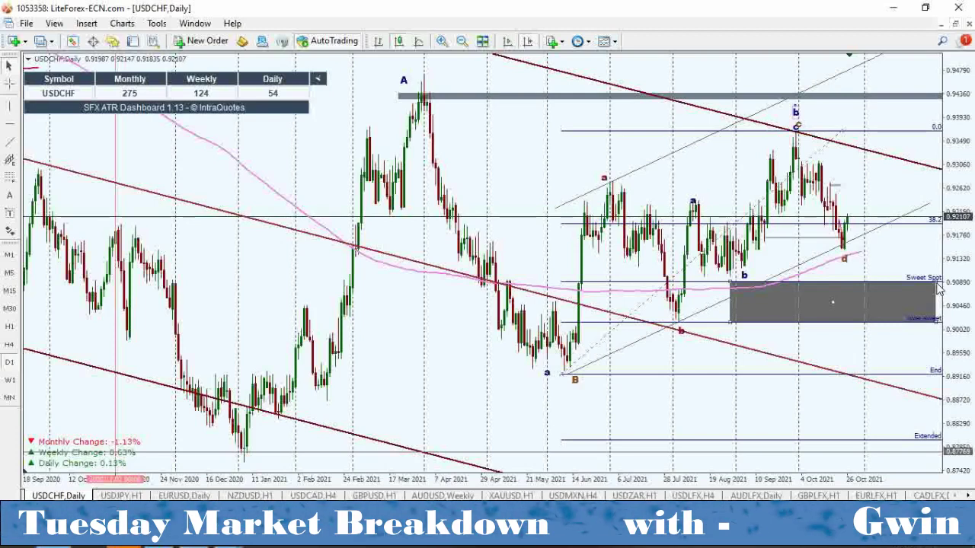
Delete the Fibonacci retracement from the daily chart and deselect the b label above c
{"action": "key", "text": "BackSpace"}
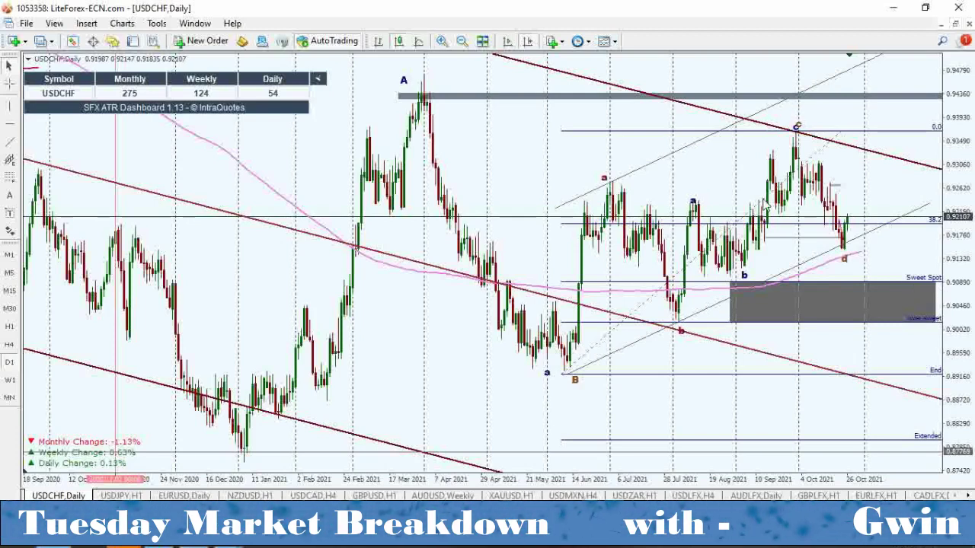
{"action": "key", "text": "ctrl+z"}
{"action": "right_click", "coordinate": [765, 215]}
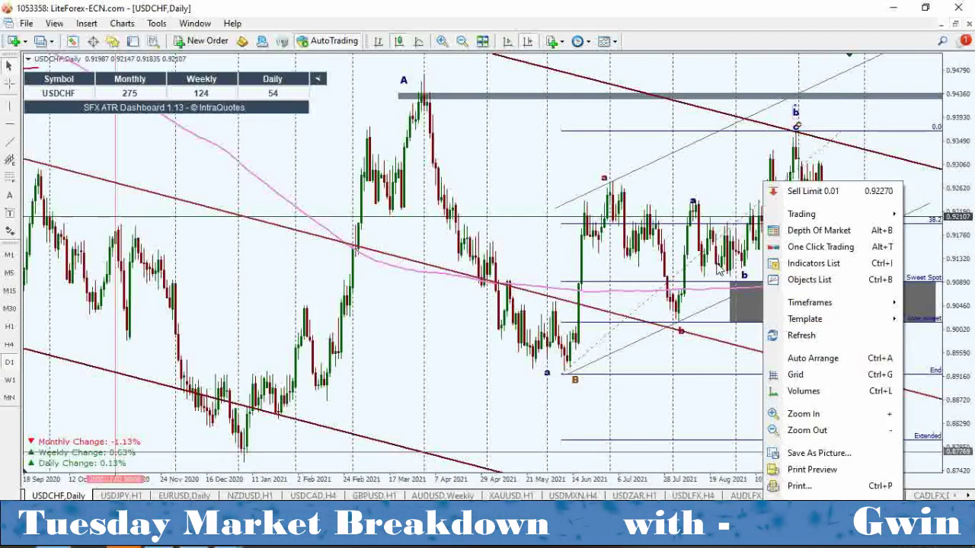
{"action": "left_click", "coordinate": [674, 275]}
{"action": "right_click", "coordinate": [677, 272]}
{"action": "left_click", "coordinate": [714, 321]}
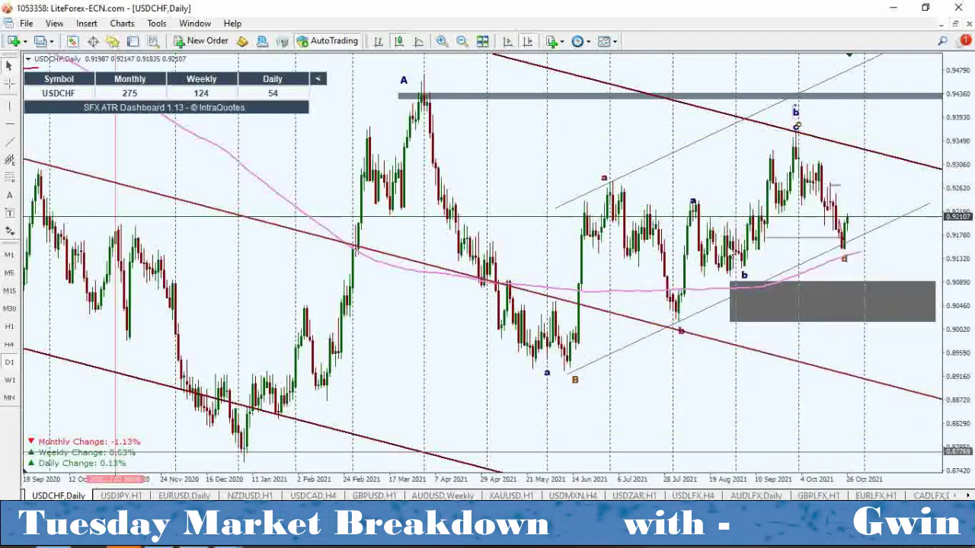
{"action": "right_click", "coordinate": [795, 114]}
{"action": "left_click", "coordinate": [840, 217]}
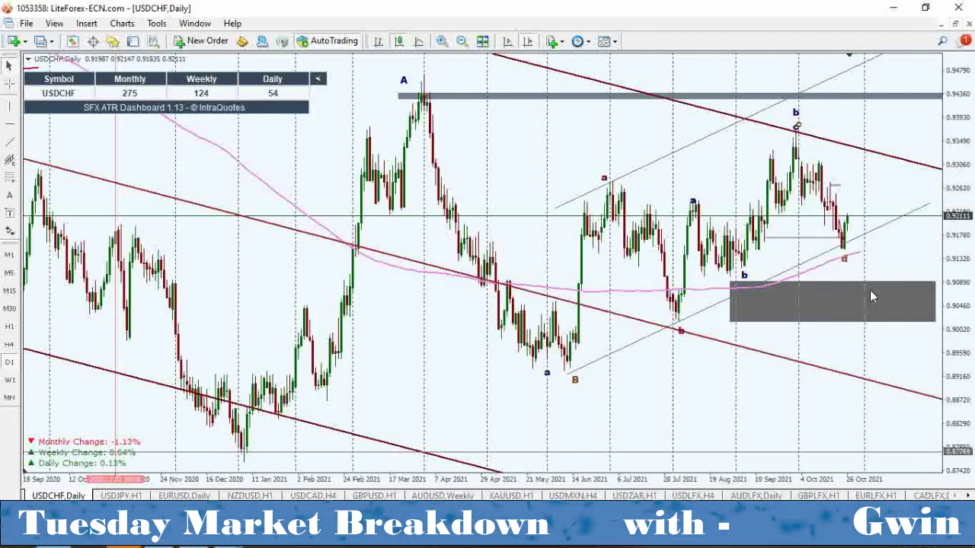
Show USDCHF on the H4 timeframe and briefly trace its decline through a and b with arrows, adding a projected rally and deeper drop
{"action": "left_click", "coordinate": [10, 344]}
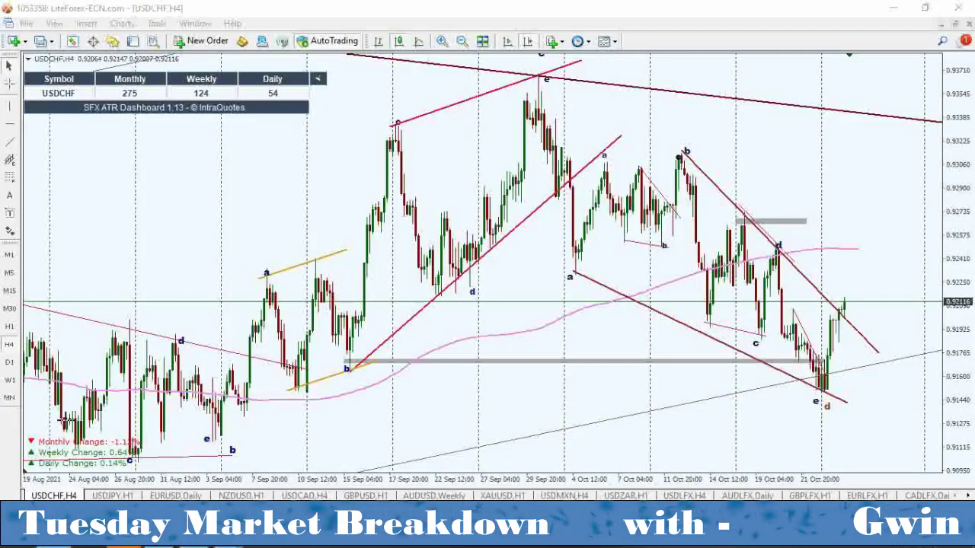
{"action": "mouse_move", "coordinate": [539, 78]}
{"action": "left_mouse_down"}
{"action": "mouse_move", "coordinate": [567, 278]}
{"action": "mouse_move", "coordinate": [687, 151]}
{"action": "mouse_move", "coordinate": [727, 244]}
{"action": "mouse_move", "coordinate": [830, 390]}
{"action": "left_mouse_up"}
{"action": "mouse_move", "coordinate": [685, 156]}
{"action": "left_mouse_down"}
{"action": "mouse_move", "coordinate": [715, 328]}
{"action": "mouse_move", "coordinate": [743, 221]}
{"action": "mouse_move", "coordinate": [756, 342]}
{"action": "mouse_move", "coordinate": [776, 248]}
{"action": "mouse_move", "coordinate": [829, 396]}
{"action": "mouse_move", "coordinate": [863, 235]}
{"action": "mouse_move", "coordinate": [908, 473]}
{"action": "left_mouse_up"}
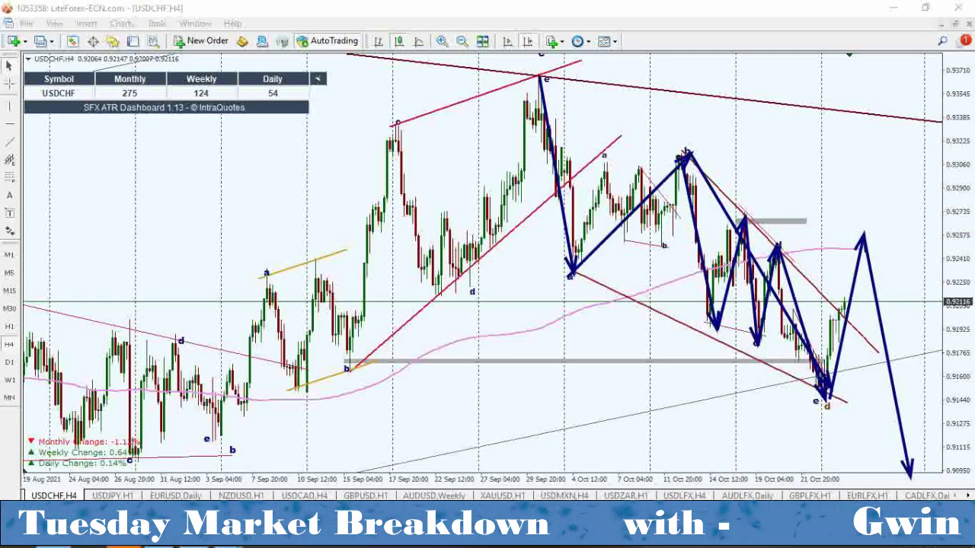
{"action": "key", "text": "Escape"}
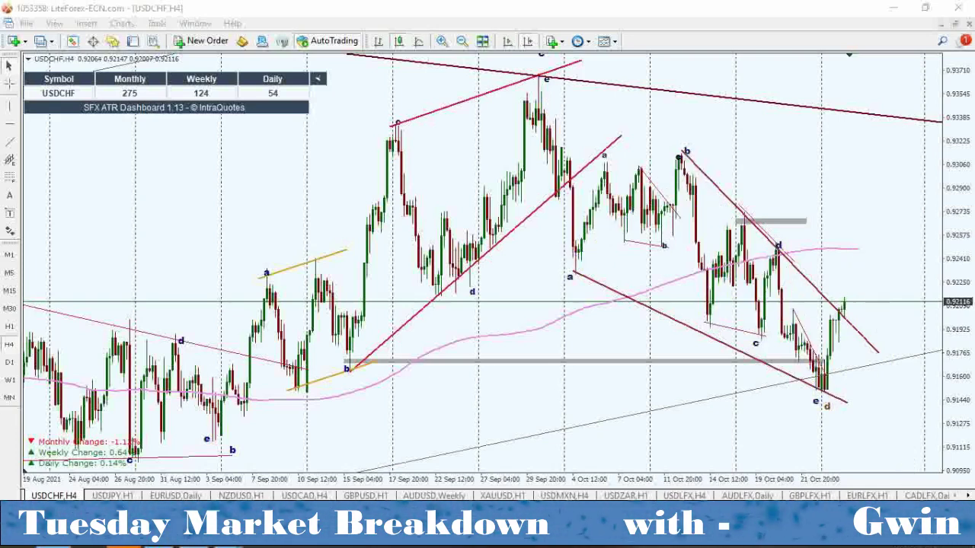
Draw a Fibonacci retracement from the b high to the e low and stretch the grey resistance rectangle from Sweet Spot to over sweet
{"action": "left_click", "coordinate": [680, 315]}
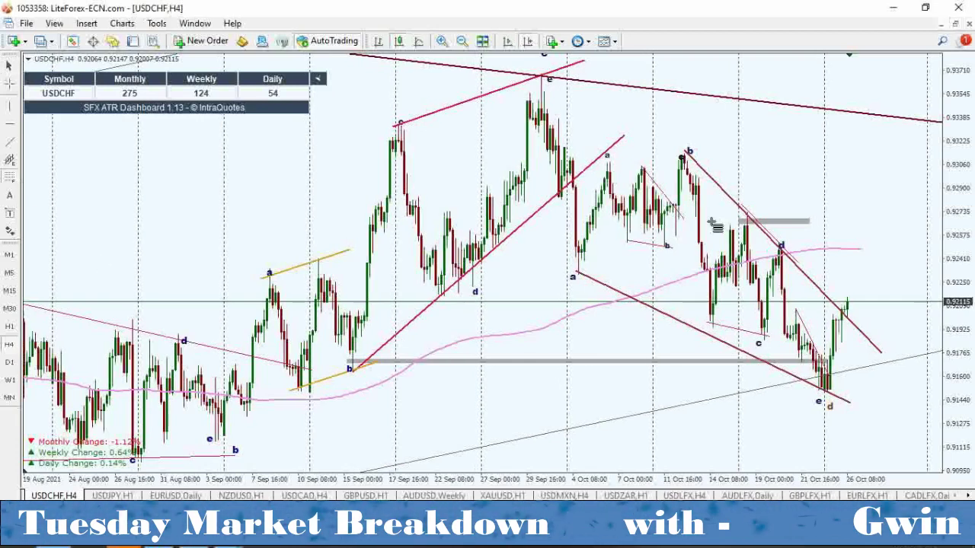
{"action": "left_click_drag", "start_coordinate": [684, 151], "coordinate": [879, 386]}
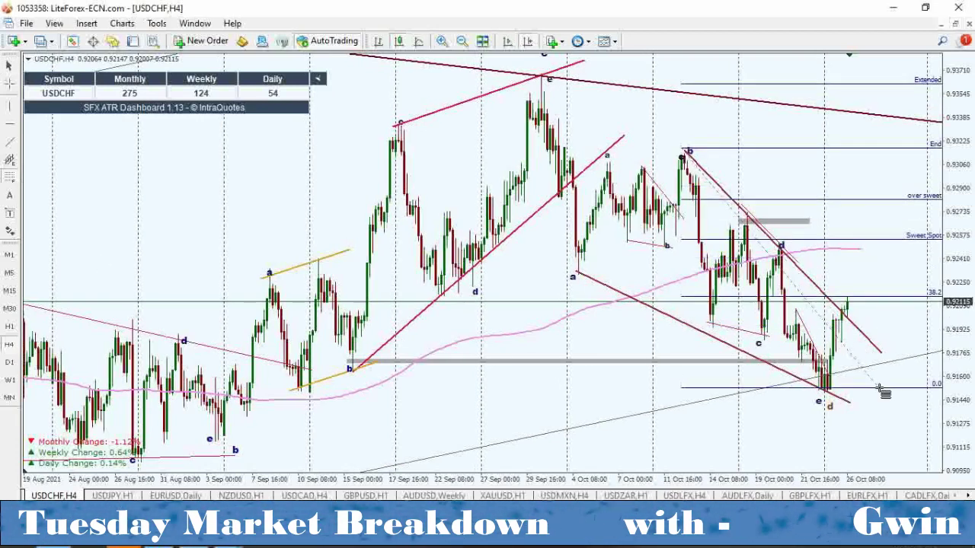
{"action": "left_click_drag", "start_coordinate": [808, 224], "coordinate": [935, 200]}
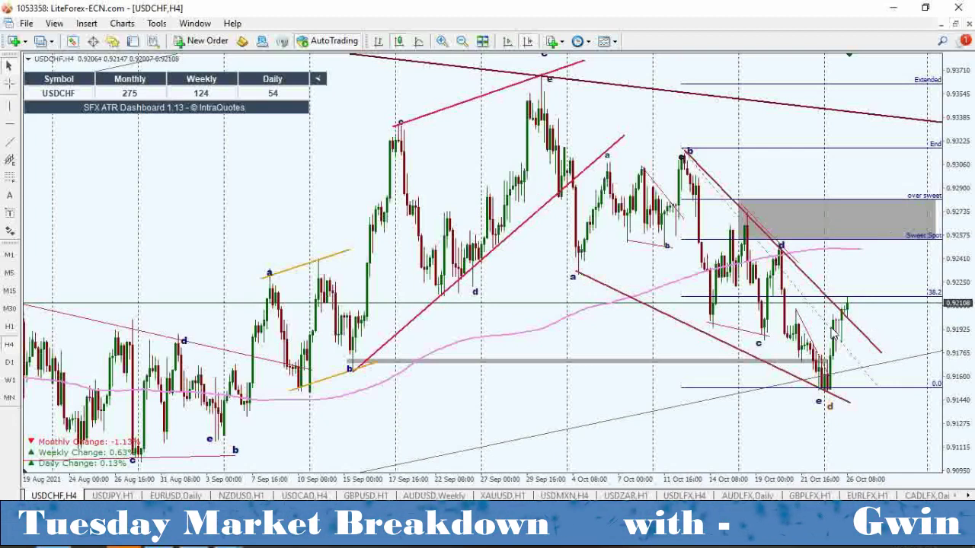
Switch USDCHF to the H1 timeframe and draw a Fibonacci retracement from the 25 October low to the latest high
{"action": "left_click", "coordinate": [10, 326]}
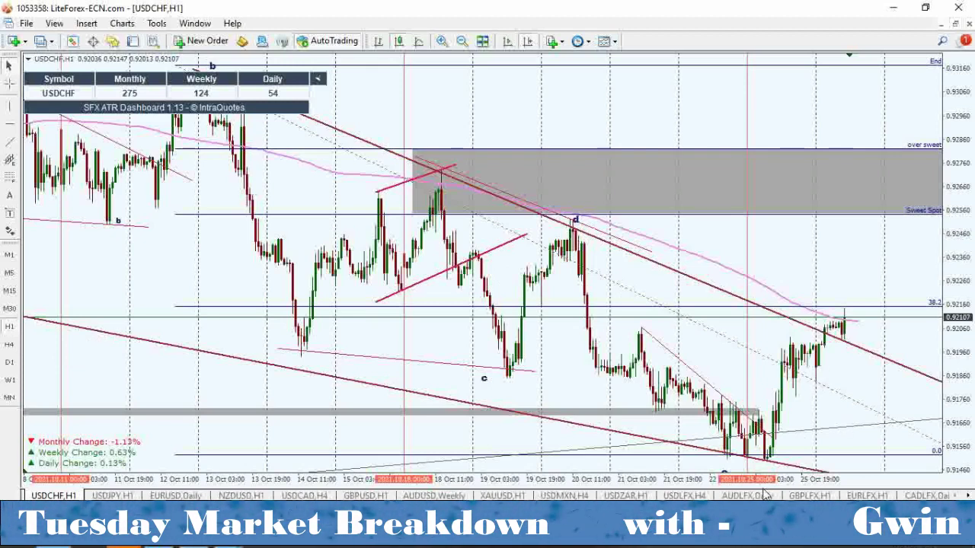
{"action": "scroll", "coordinate": [800, 420], "scroll_direction": "down", "scroll_amount": 1}
{"action": "left_click", "coordinate": [11, 176]}
{"action": "left_click_drag", "start_coordinate": [771, 457], "coordinate": [874, 307]}
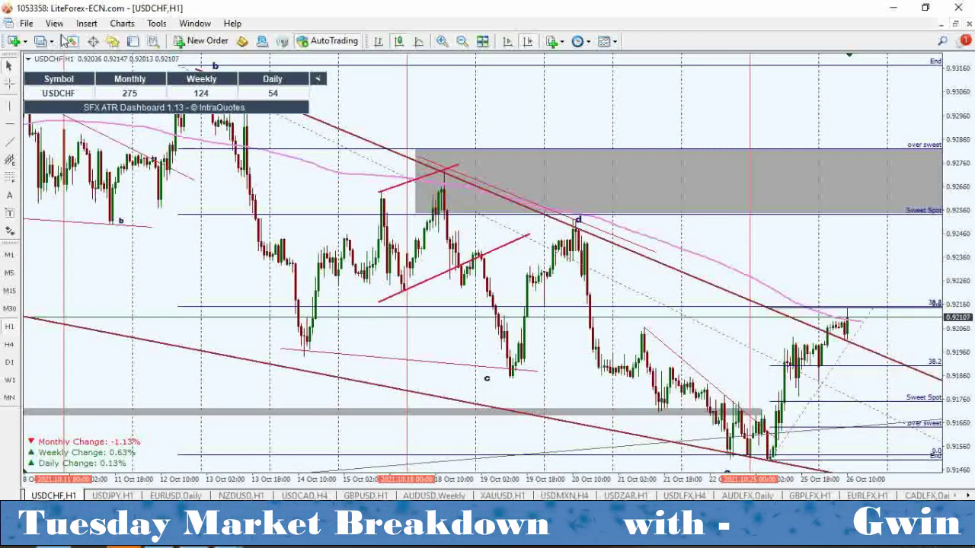
Insert a rectangle spanning the Sweet Spot to over sweet levels of the new H1 retracement, below the current price
{"action": "left_click", "coordinate": [86, 23]}
{"action": "left_click", "coordinate": [224, 128]}
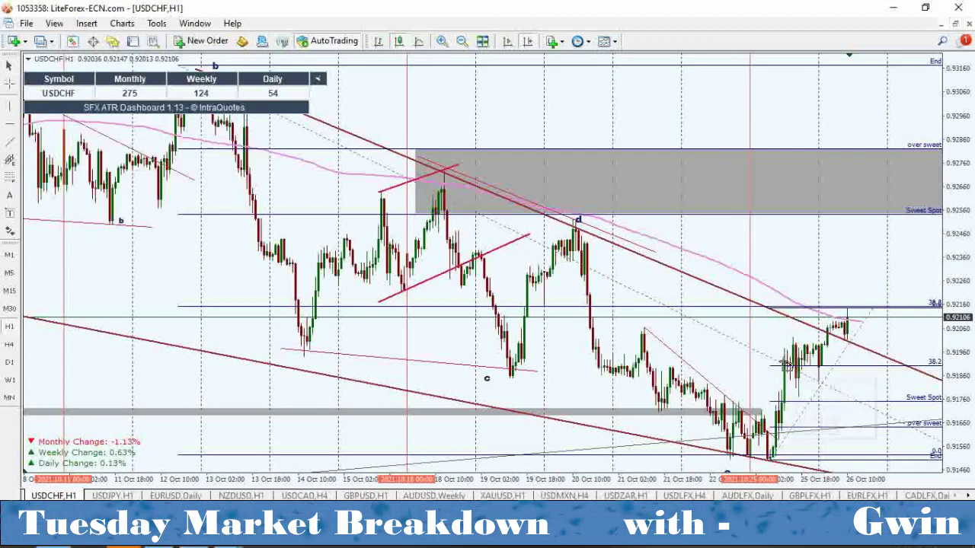
{"action": "left_click_drag", "start_coordinate": [826, 401], "coordinate": [936, 430]}
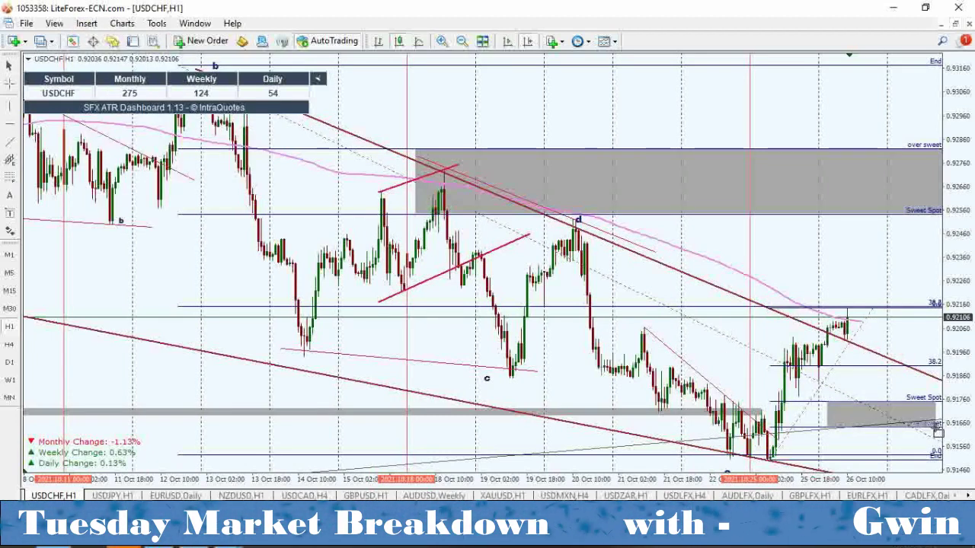
Delete the H1 Fibonacci retracement and the larger b-to-e Fibonacci retracement, keeping both grey rectangles
{"action": "right_click", "coordinate": [803, 412]}
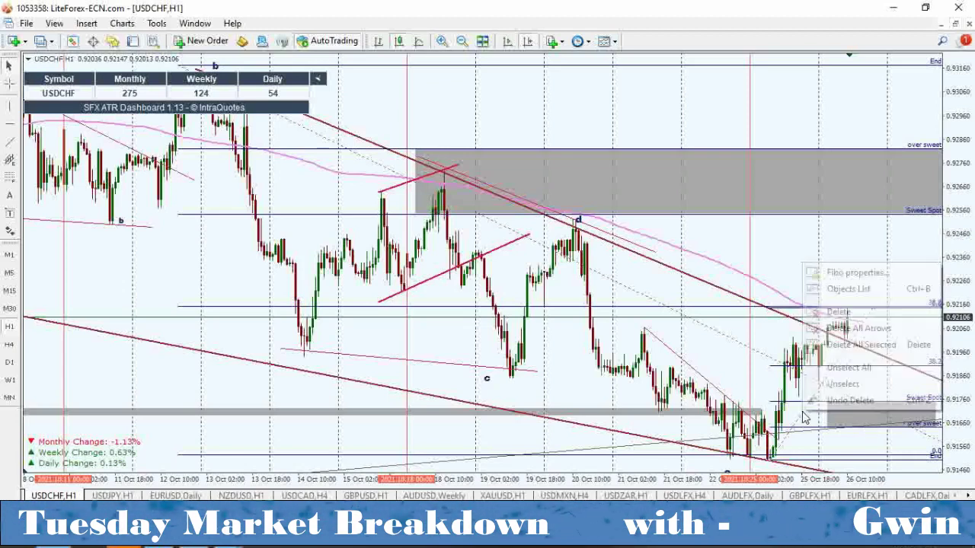
{"action": "left_click", "coordinate": [838, 312]}
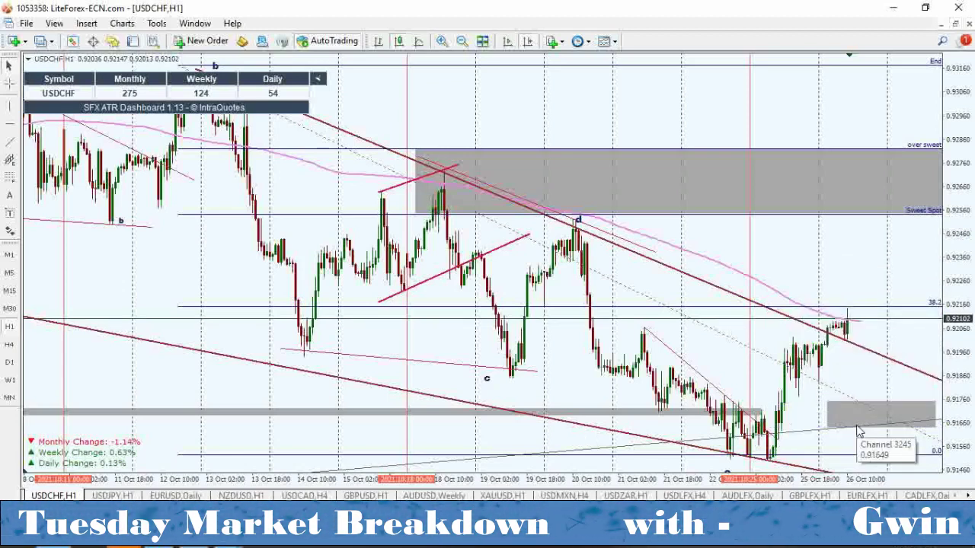
{"action": "right_click", "coordinate": [833, 396]}
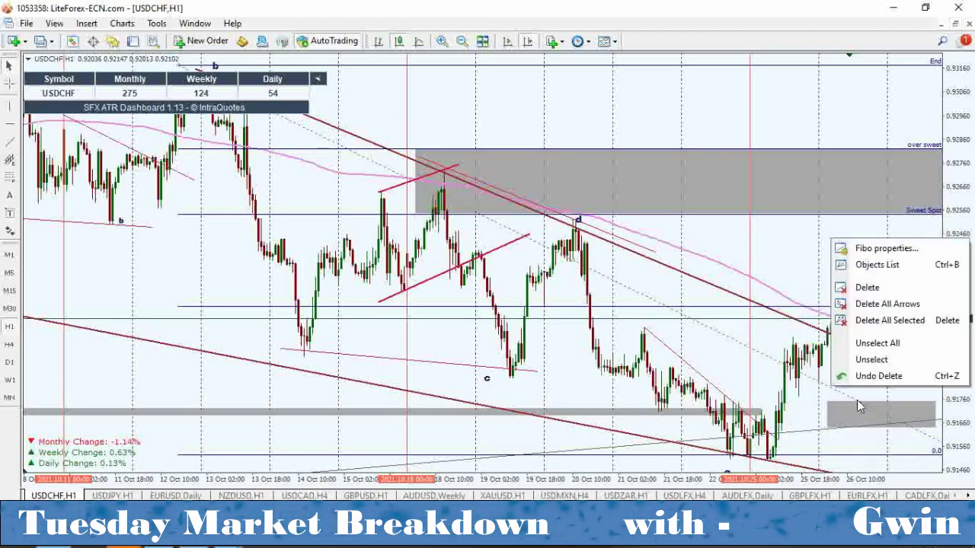
{"action": "left_click", "coordinate": [865, 289]}
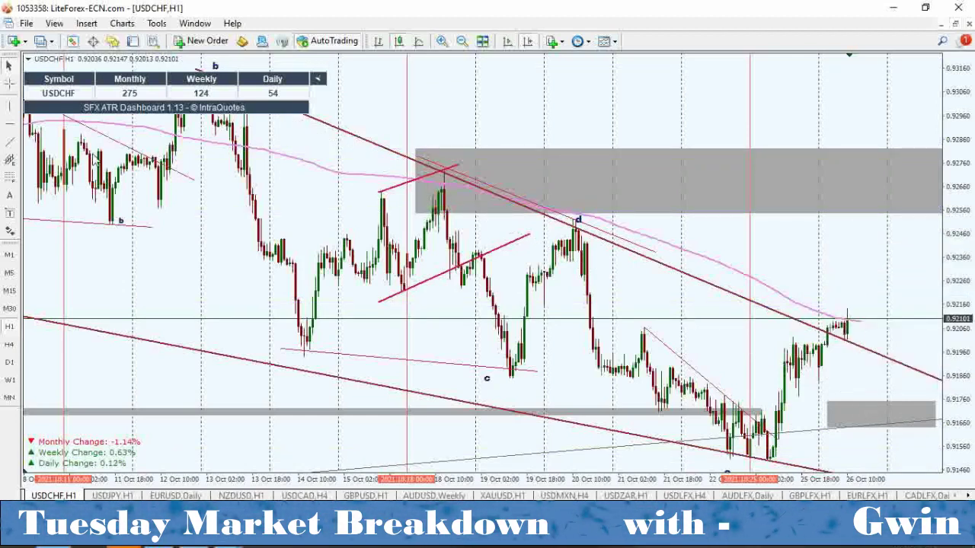
{"action": "left_click_drag", "start_coordinate": [879, 425], "coordinate": [916, 201]}
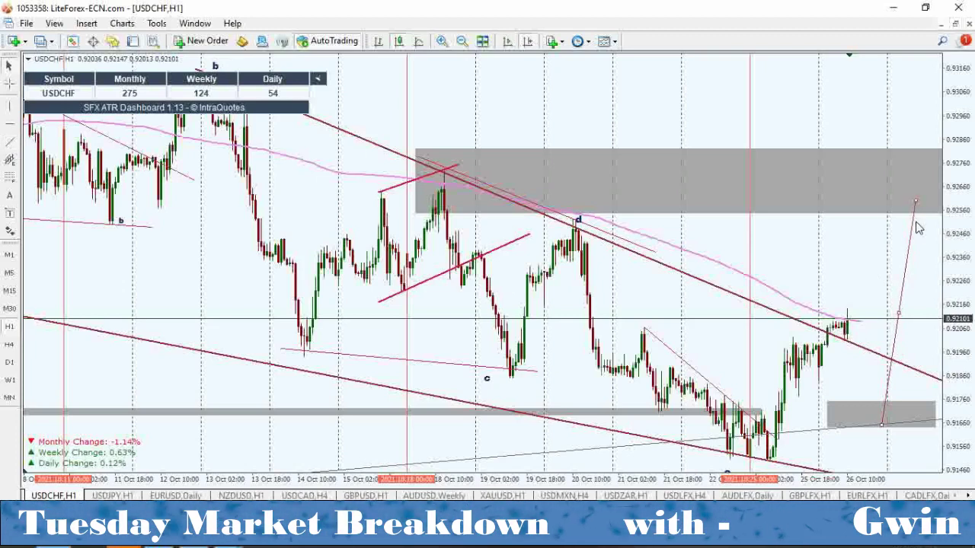
{"action": "right_click", "coordinate": [916, 225]}
{"action": "left_click", "coordinate": [929, 276]}
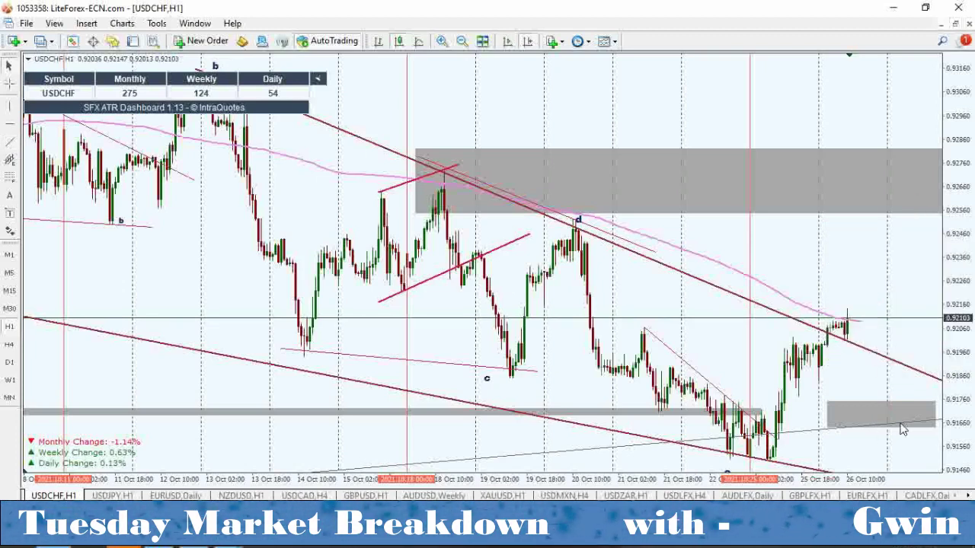
Measure with the crosshair from the lower grey rectangle's bottom edge to its top edge and up to the upper rectangle's lower edge
{"action": "middle_click", "coordinate": [846, 424]}
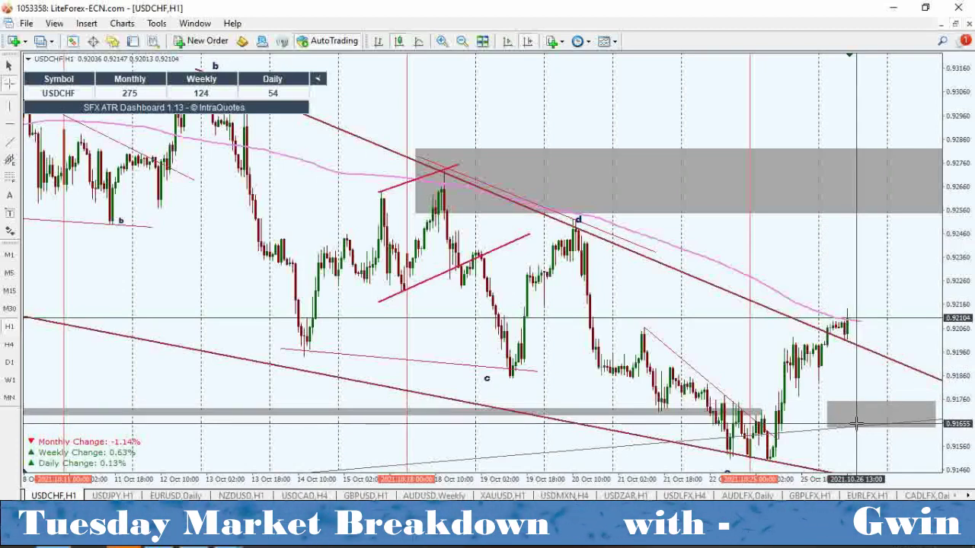
{"action": "left_click_drag", "start_coordinate": [854, 427], "coordinate": [860, 405]}
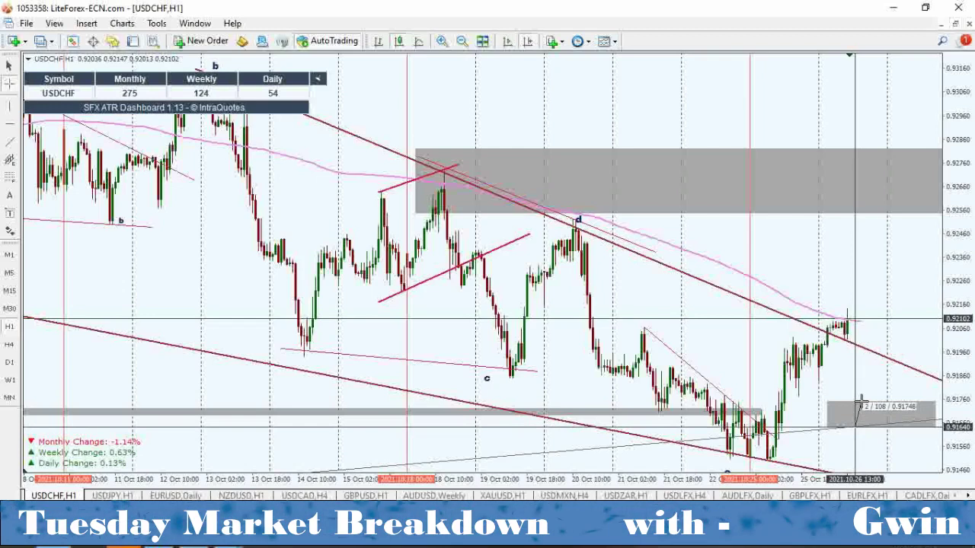
{"action": "left_click_drag", "start_coordinate": [860, 406], "coordinate": [883, 209]}
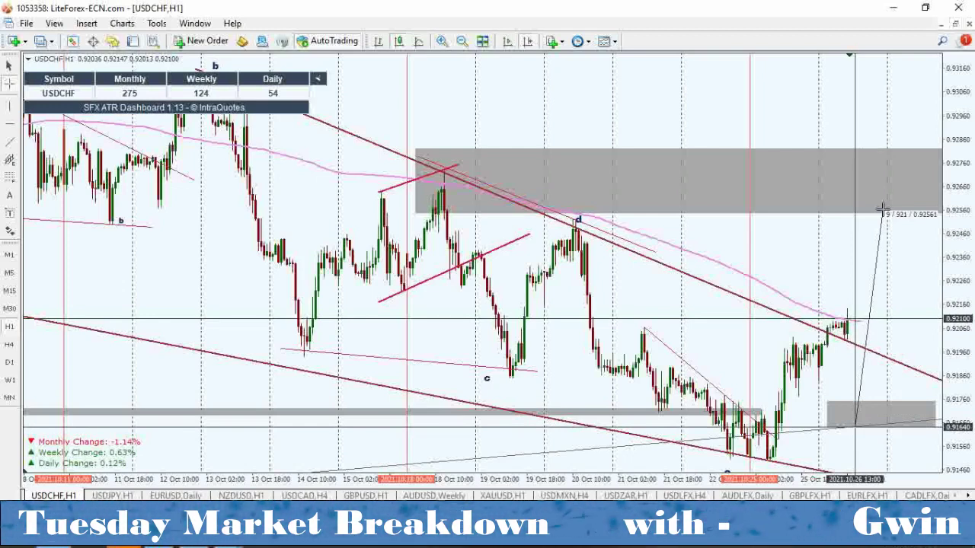
{"action": "left_click_drag", "start_coordinate": [884, 209], "coordinate": [883, 211]}
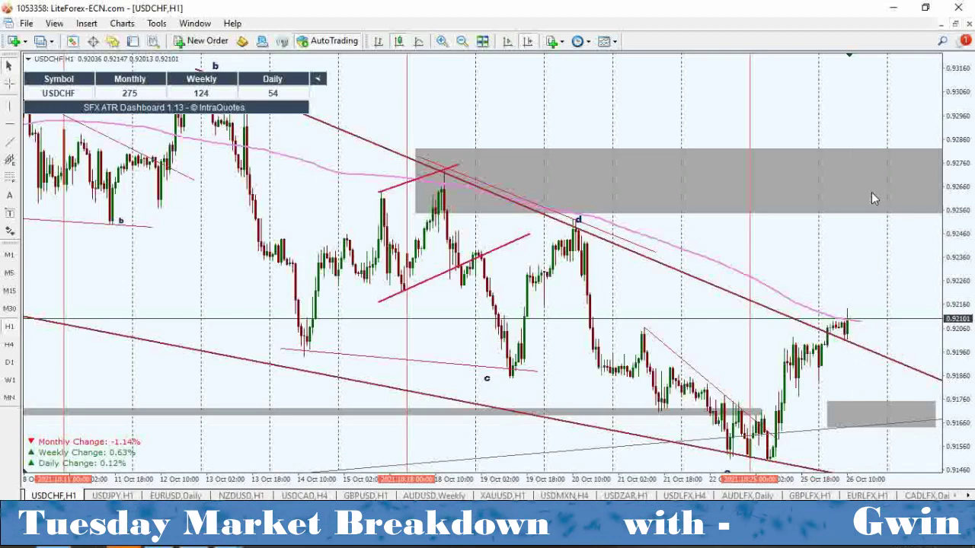
Open the USDJPY chart and examine it on the Monthly timeframe, enlarged on the candles since 2010
{"action": "left_click", "coordinate": [110, 497]}
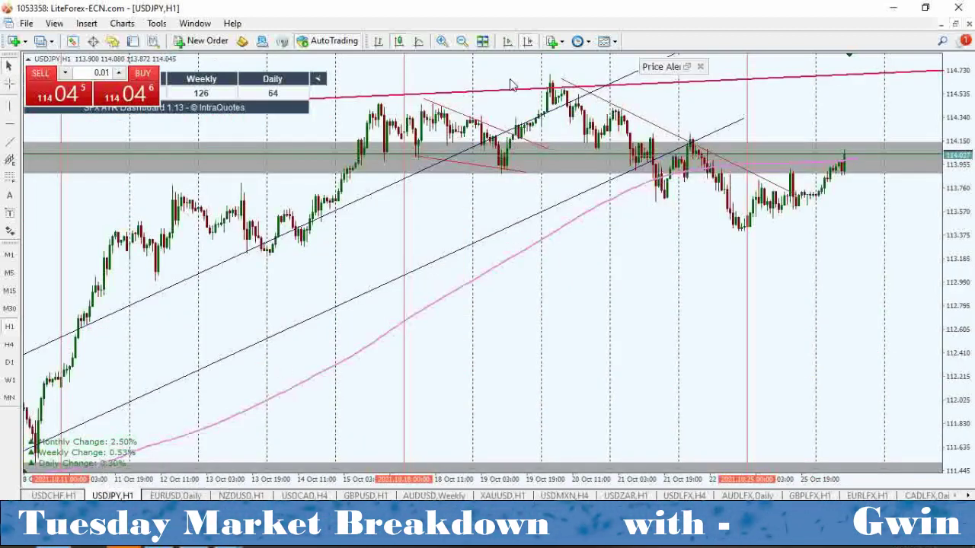
{"action": "left_click", "coordinate": [461, 41]}
{"action": "left_click", "coordinate": [461, 41]}
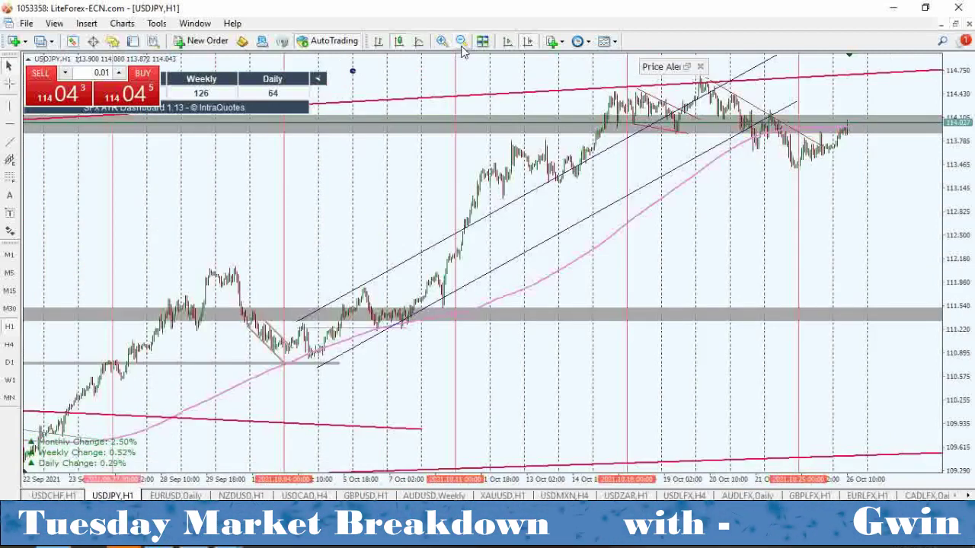
{"action": "left_click", "coordinate": [9, 397]}
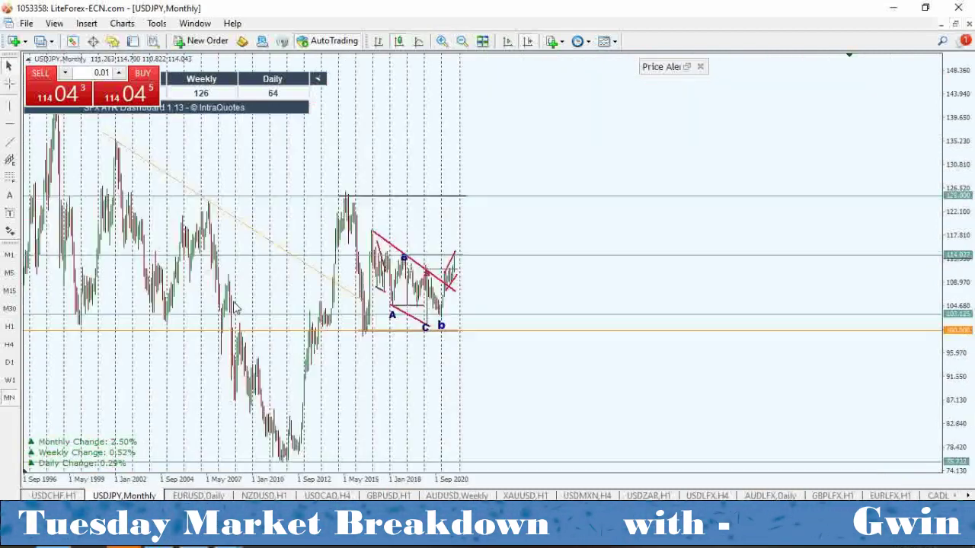
{"action": "left_click", "coordinate": [442, 41]}
{"action": "left_click", "coordinate": [442, 41]}
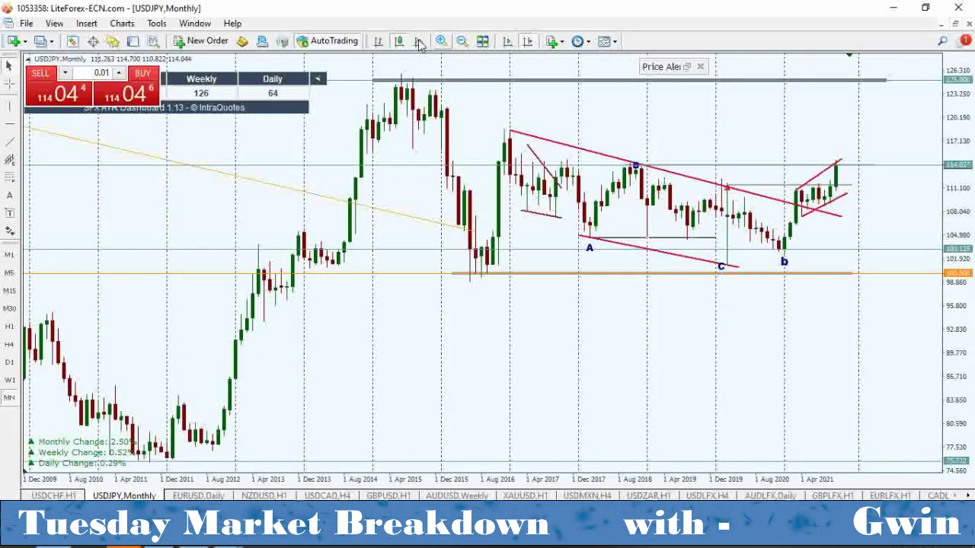
Show USDJPY on the Weekly timeframe and draw a Fibonacci retracement from the 2015 high to the 100.000 level
{"action": "left_click", "coordinate": [9, 383]}
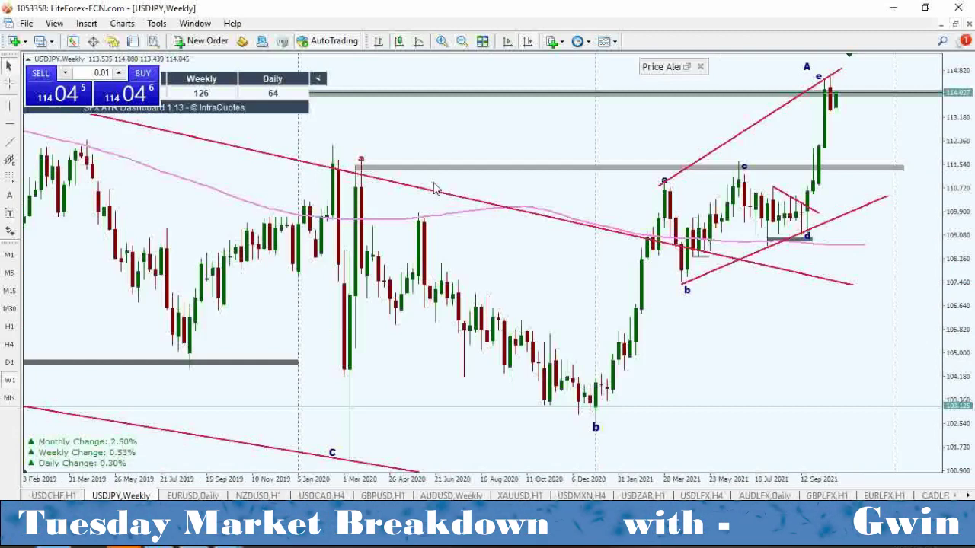
{"action": "left_click", "coordinate": [461, 41]}
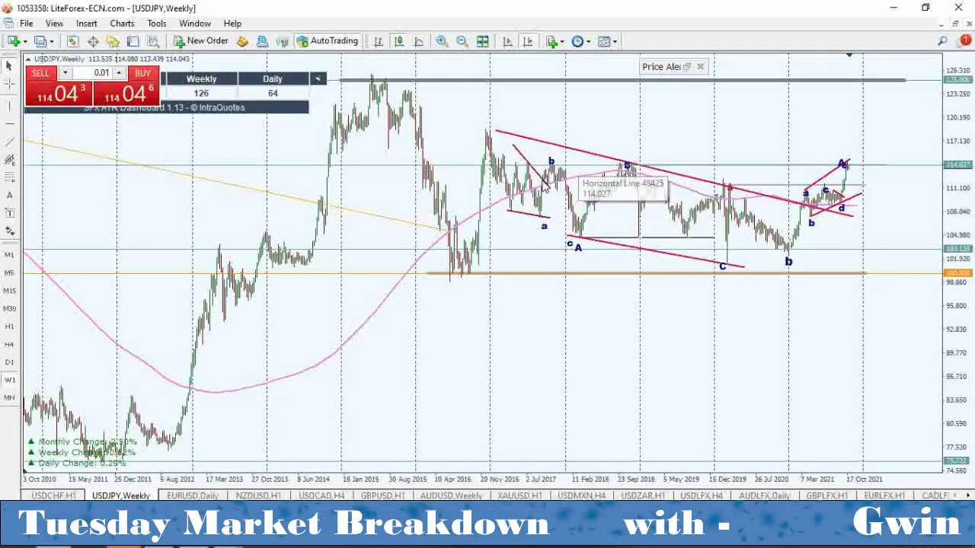
{"action": "left_click_drag", "start_coordinate": [373, 76], "coordinate": [765, 274]}
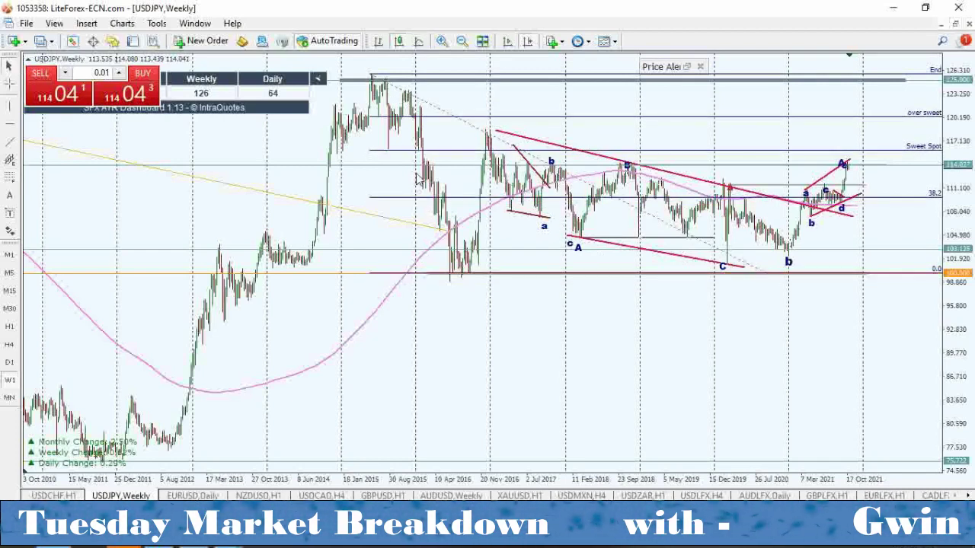
Briefly trace the weekly decline, rebound and consolidation freehand, with a projected rally to Sweet Spot and a deep drop, and clear the strokes
{"action": "mouse_move", "coordinate": [770, 211]}
{"action": "left_mouse_down"}
{"action": "mouse_move", "coordinate": [784, 221]}
{"action": "mouse_move", "coordinate": [502, 139]}
{"action": "mouse_move", "coordinate": [561, 233]}
{"action": "mouse_move", "coordinate": [803, 255]}
{"action": "mouse_move", "coordinate": [716, 192]}
{"action": "left_mouse_up"}
{"action": "left_click_drag", "start_coordinate": [406, 91], "coordinate": [434, 153]}
{"action": "mouse_move", "coordinate": [446, 192]}
{"action": "left_mouse_down"}
{"action": "mouse_move", "coordinate": [466, 273]}
{"action": "mouse_move", "coordinate": [495, 137]}
{"action": "mouse_move", "coordinate": [766, 276]}
{"action": "mouse_move", "coordinate": [868, 141]}
{"action": "mouse_move", "coordinate": [910, 367]}
{"action": "left_mouse_up"}
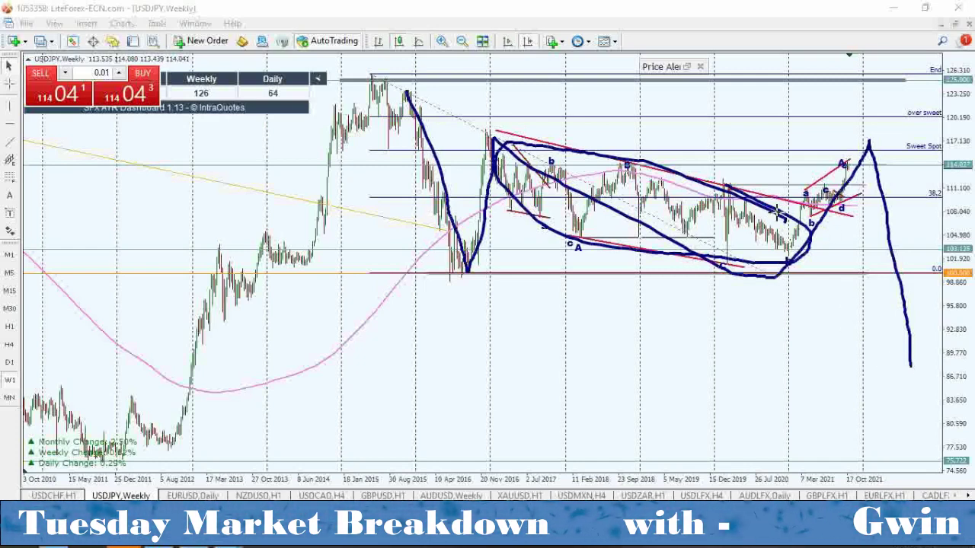
{"action": "key", "text": "e"}
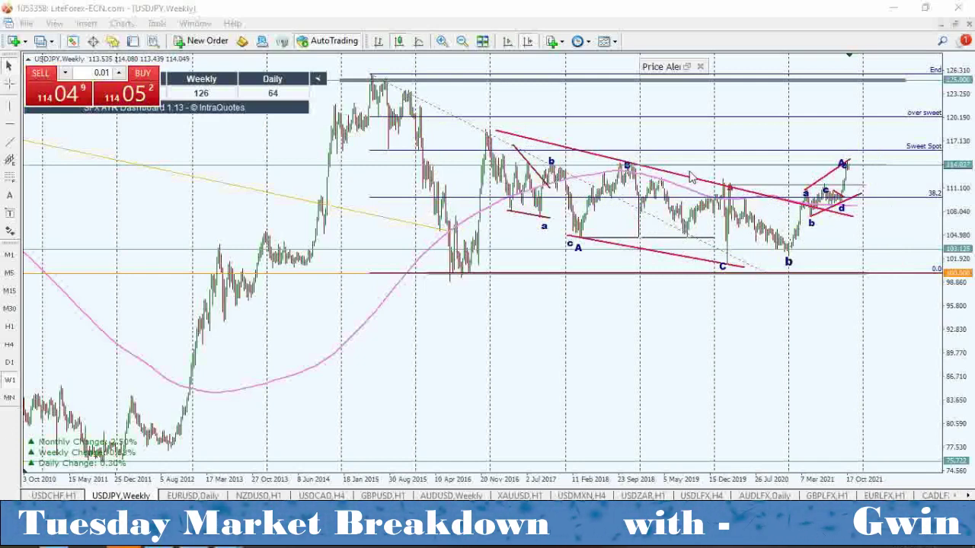
Insert a rectangle spanning Sweet Spot to over sweet above the current USDJPY price, and delete the Fibonacci retracement
{"action": "left_click", "coordinate": [85, 24]}
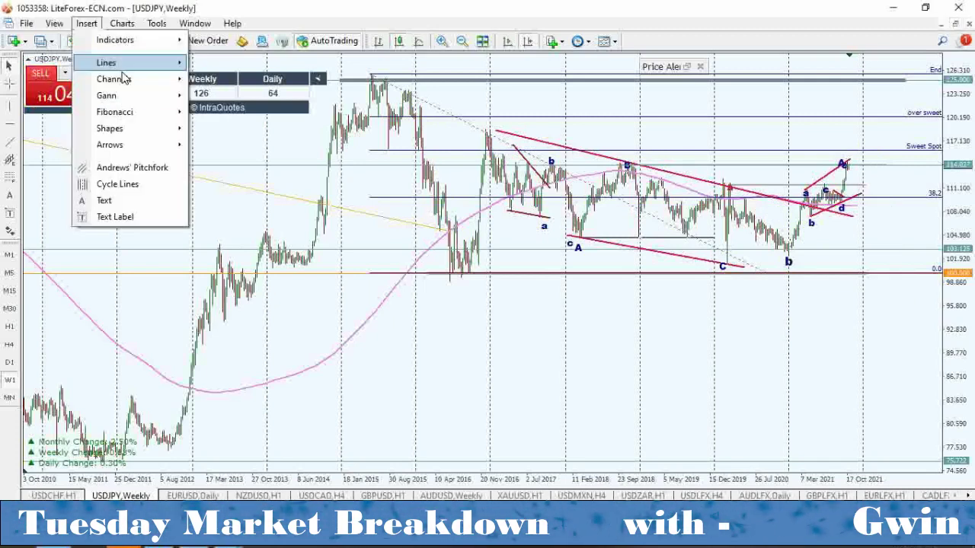
{"action": "mouse_move", "coordinate": [156, 130]}
{"action": "left_click", "coordinate": [220, 129]}
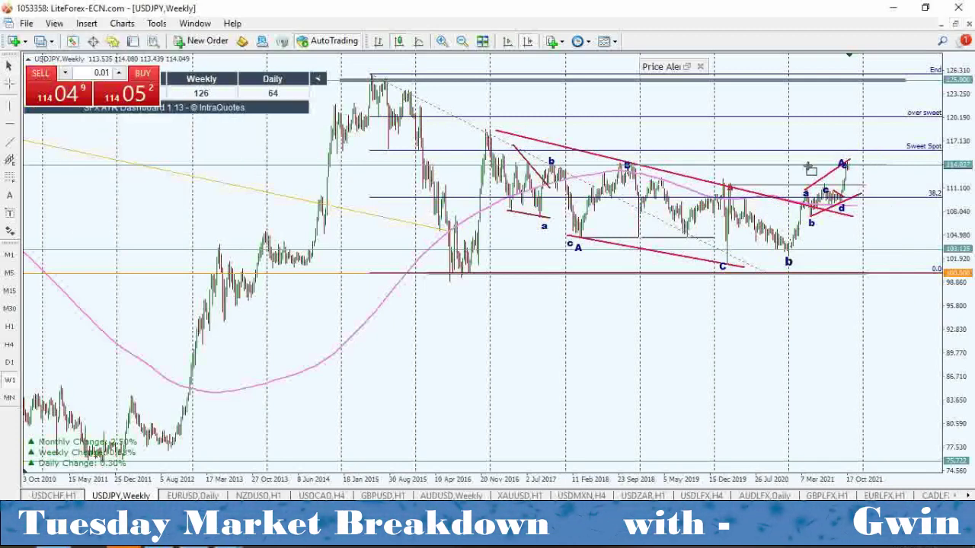
{"action": "left_click_drag", "start_coordinate": [798, 118], "coordinate": [922, 151]}
{"action": "left_click_drag", "start_coordinate": [828, 158], "coordinate": [873, 141]}
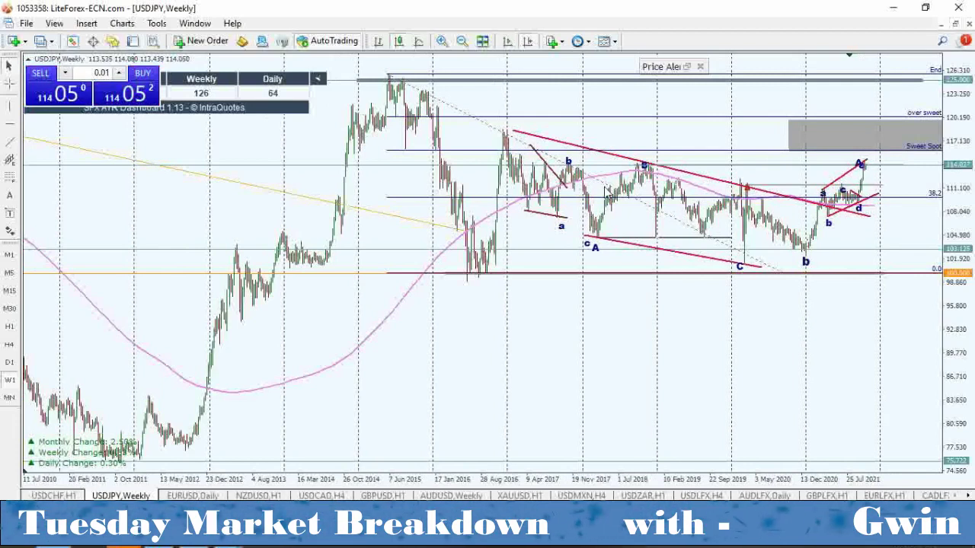
{"action": "right_click", "coordinate": [607, 189]}
{"action": "left_click", "coordinate": [629, 232]}
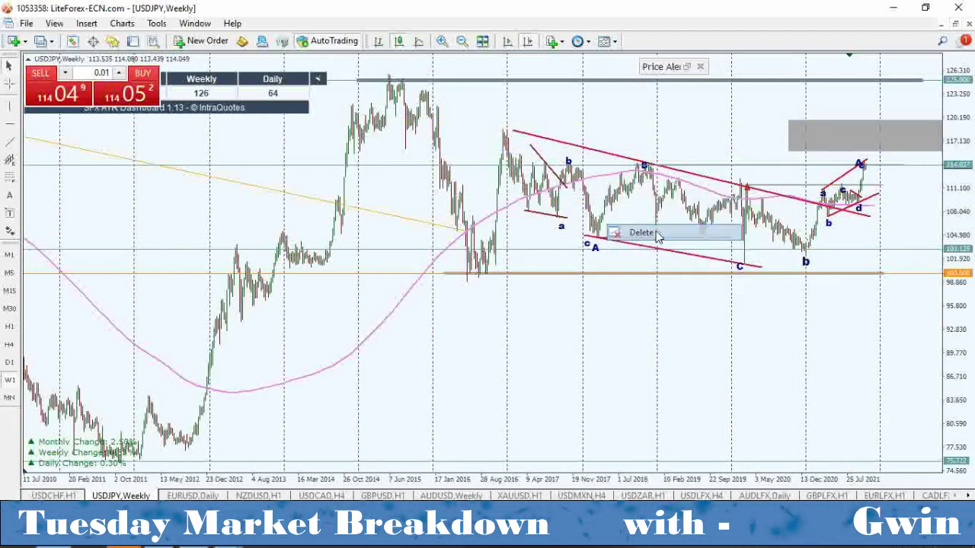
Show USDJPY on the Daily timeframe, briefly trace the rally from d to e freehand, and clear the stroke
{"action": "left_click", "coordinate": [11, 362]}
{"action": "left_click_drag", "start_coordinate": [952, 175], "coordinate": [959, 235]}
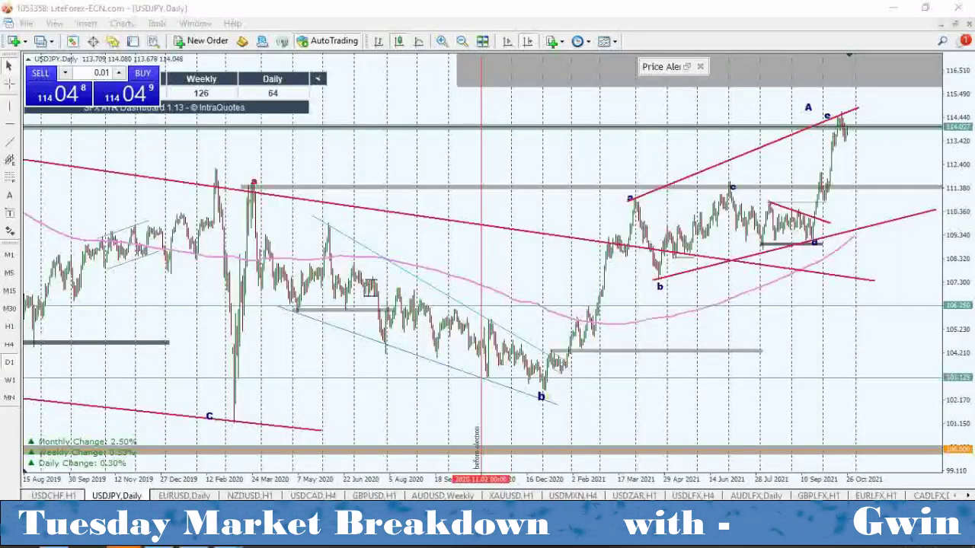
{"action": "left_click_drag", "start_coordinate": [812, 238], "coordinate": [841, 115]}
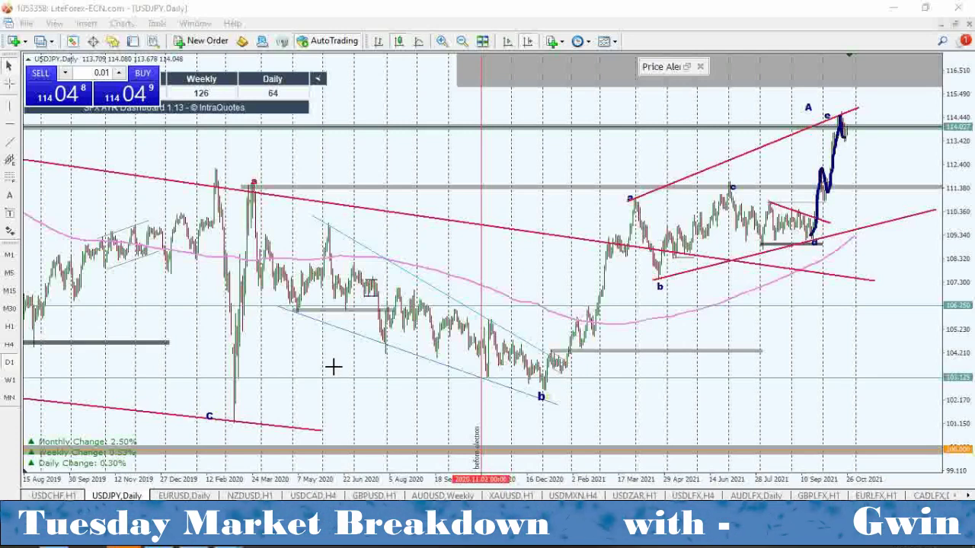
{"action": "key", "text": "Escape"}
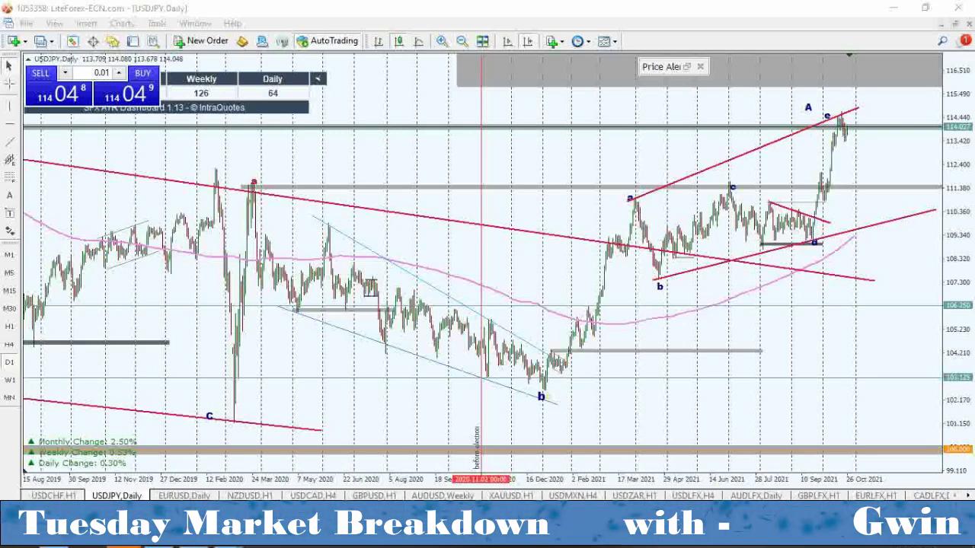
Examine the recent USDJPY price action on the H4 timeframe and enlarged on the H1 timeframe
{"action": "left_click", "coordinate": [10, 344]}
{"action": "left_click_drag", "start_coordinate": [956, 362], "coordinate": [972, 47]}
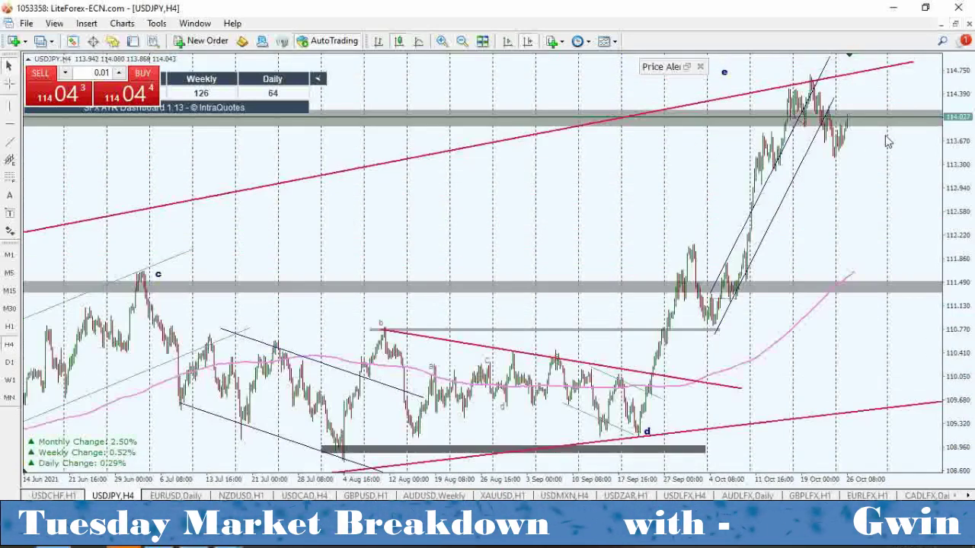
{"action": "left_click", "coordinate": [9, 326]}
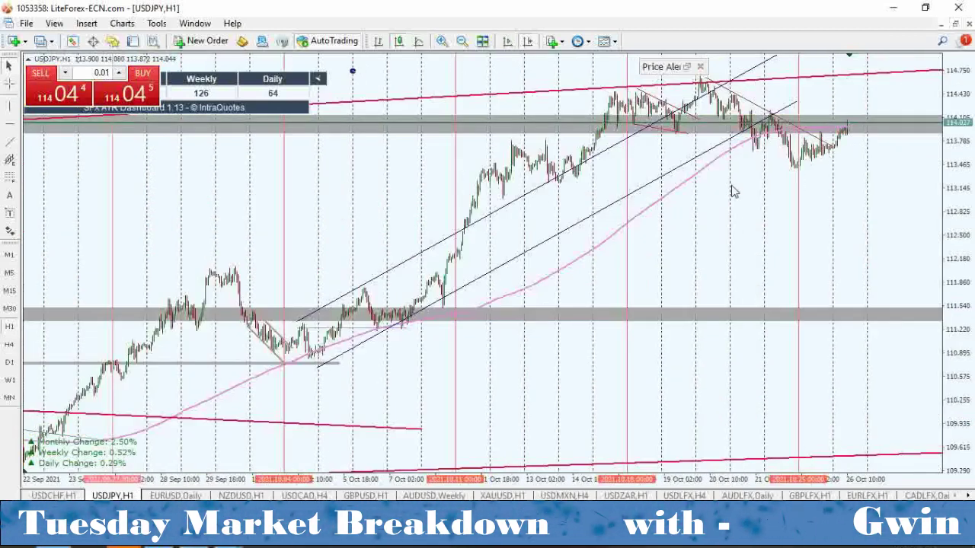
{"action": "left_click", "coordinate": [441, 41]}
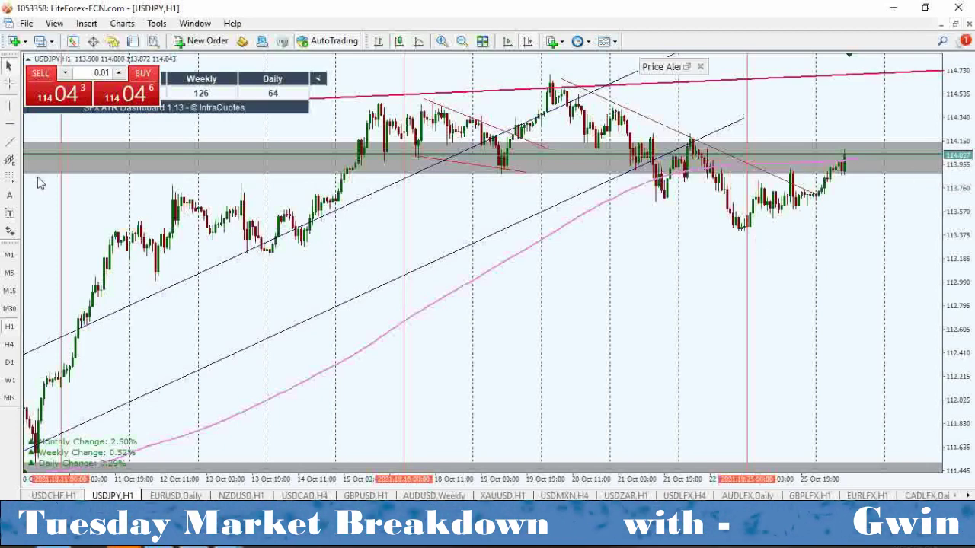
Insert a thin horizontal rectangle from the swing high after 21 October, extending past the latest candle just above the grey zone
{"action": "left_click", "coordinate": [86, 23]}
{"action": "mouse_move", "coordinate": [175, 128]}
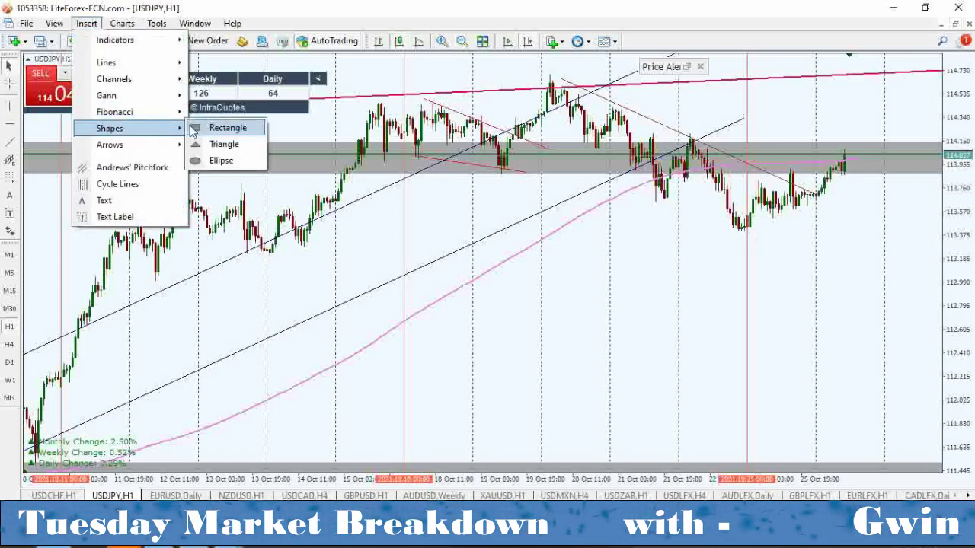
{"action": "left_click", "coordinate": [227, 128]}
{"action": "left_click_drag", "start_coordinate": [689, 139], "coordinate": [892, 143]}
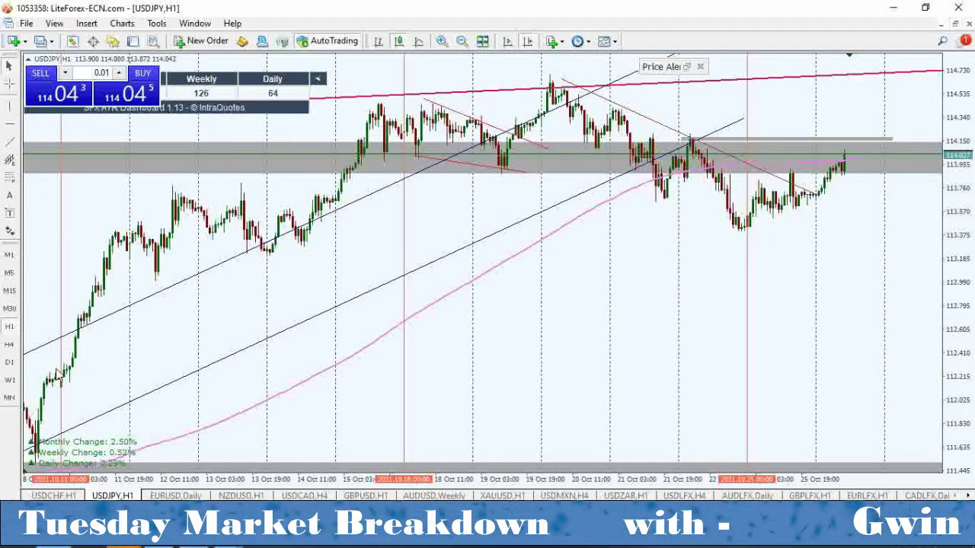
Limit the upper grey USDJPY zone rectangle to the H4, Daily, Weekly and Monthly timeframes, and return to the H1 timeframe
{"action": "left_click", "coordinate": [9, 344]}
{"action": "left_click", "coordinate": [9, 379]}
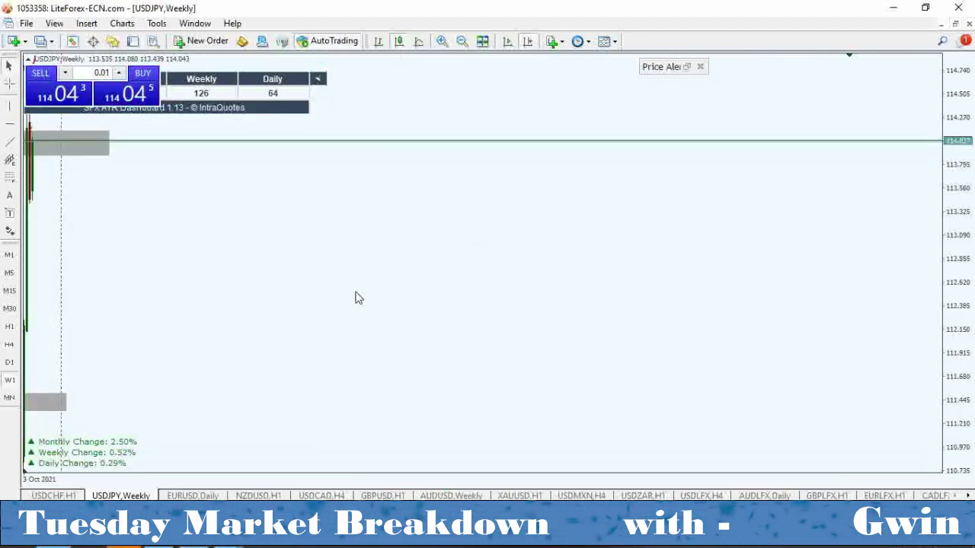
{"action": "right_click", "coordinate": [111, 159]}
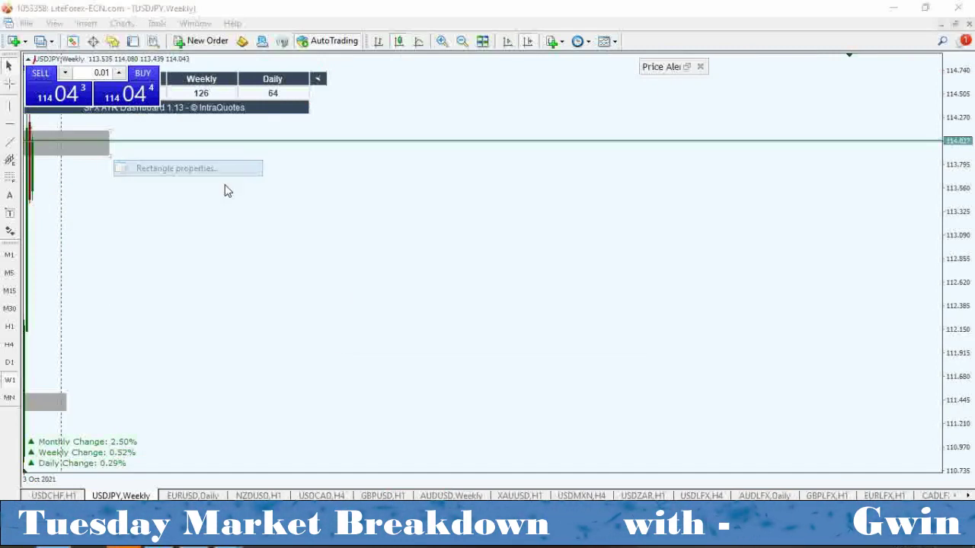
{"action": "left_click", "coordinate": [200, 168]}
{"action": "left_click", "coordinate": [449, 208]}
{"action": "left_click", "coordinate": [479, 285]}
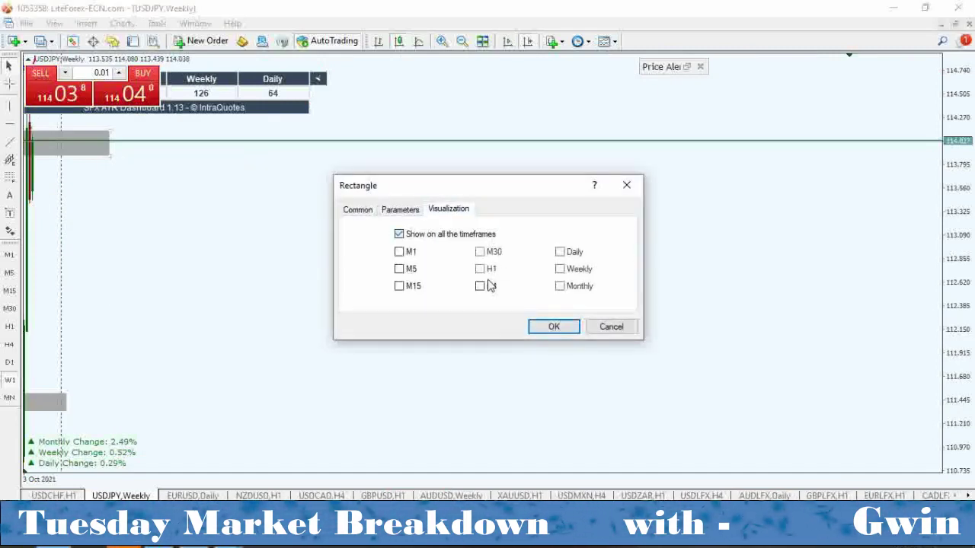
{"action": "left_click", "coordinate": [560, 252]}
{"action": "left_click", "coordinate": [559, 268]}
{"action": "left_click", "coordinate": [559, 286]}
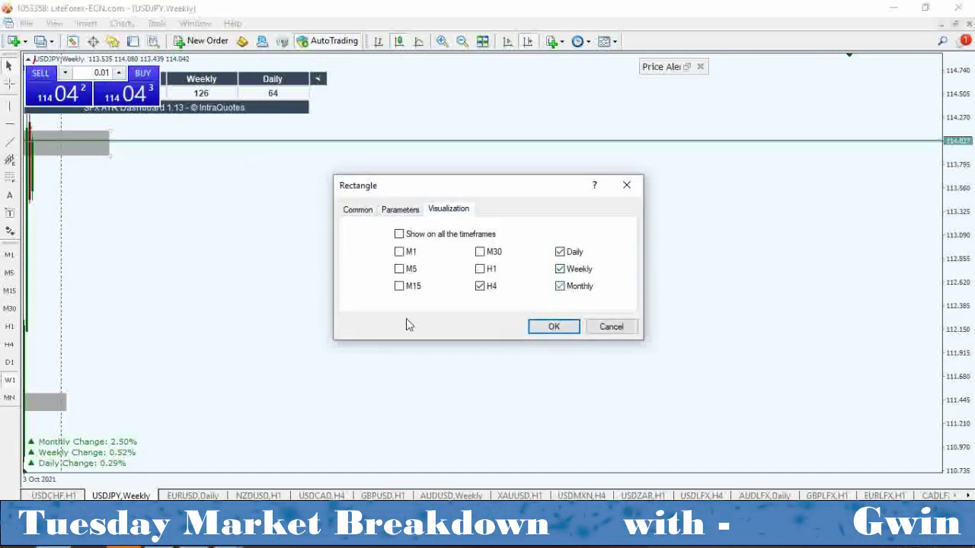
{"action": "left_click", "coordinate": [569, 327]}
{"action": "left_click", "coordinate": [9, 331]}
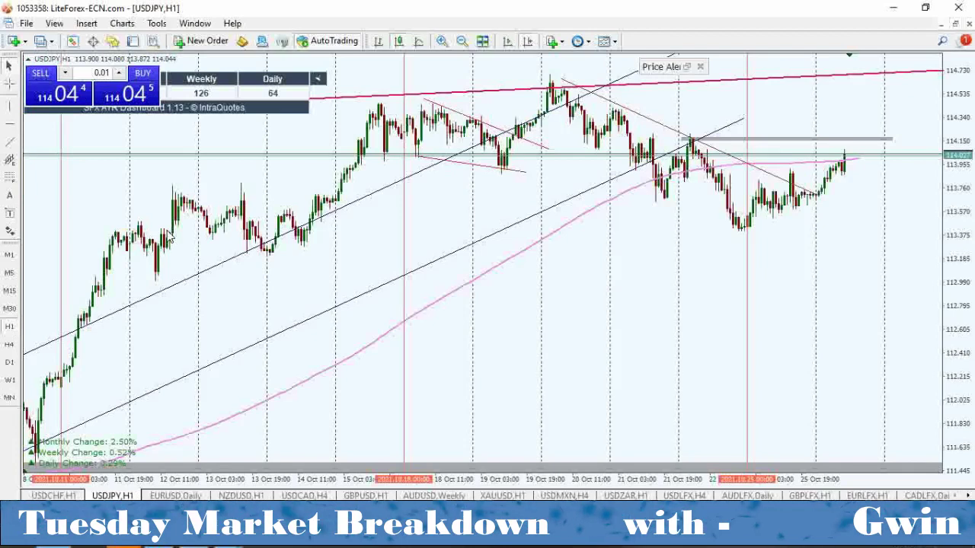
Add a Fibonacci retracement from the USDJPY peak to the low near 25 October, and extend the thin grey rectangle up to over sweet
{"action": "left_click_drag", "start_coordinate": [550, 76], "coordinate": [779, 227]}
{"action": "left_click_drag", "start_coordinate": [894, 138], "coordinate": [900, 110]}
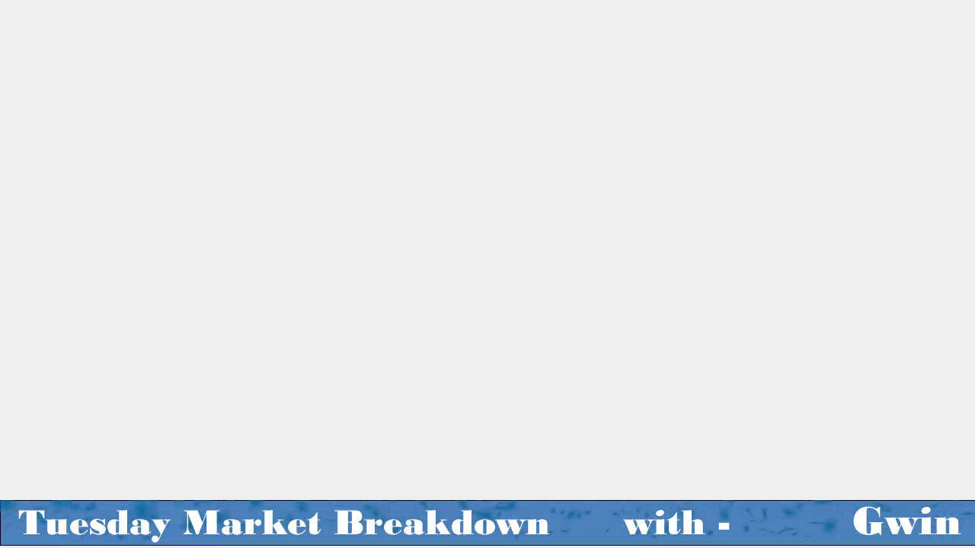
Sketch arrows along the USDJPY decline, up into the grey Sweet Spot zone, down and back up to the End level, and clear them
{"action": "mouse_move", "coordinate": [551, 79]}
{"action": "left_mouse_down"}
{"action": "mouse_move", "coordinate": [663, 181]}
{"action": "mouse_move", "coordinate": [746, 226]}
{"action": "mouse_move", "coordinate": [837, 159]}
{"action": "mouse_move", "coordinate": [845, 124]}
{"action": "mouse_move", "coordinate": [895, 258]}
{"action": "mouse_move", "coordinate": [904, 343]}
{"action": "mouse_move", "coordinate": [923, 69]}
{"action": "left_mouse_up"}
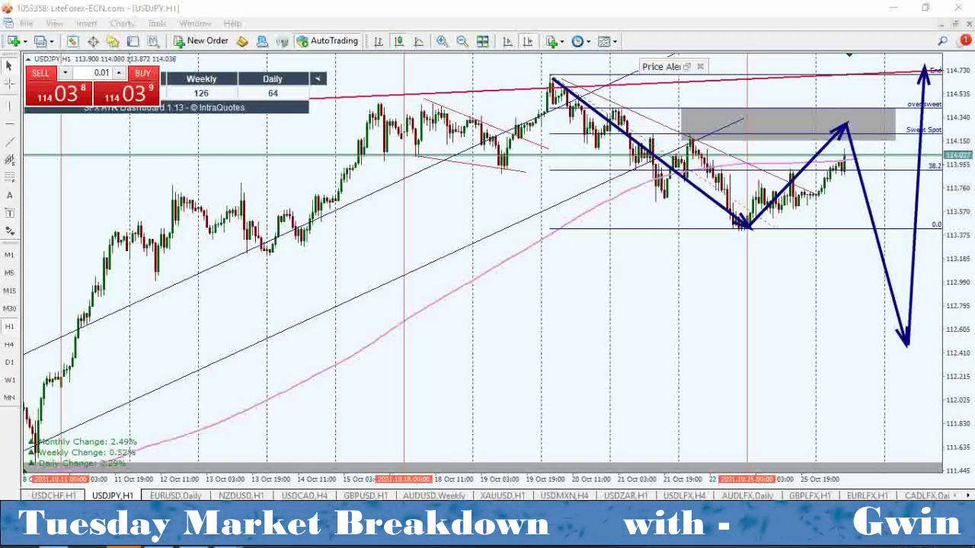
{"action": "key", "text": "Escape"}
Sketch alternative arrow paths from the 25 October USDJPY low, zigzagging above the zone or dropping past the 113.76 area, and clear them
{"action": "mouse_move", "coordinate": [746, 226]}
{"action": "left_mouse_down"}
{"action": "mouse_move", "coordinate": [799, 161]}
{"action": "mouse_move", "coordinate": [834, 141]}
{"action": "mouse_move", "coordinate": [829, 118]}
{"action": "mouse_move", "coordinate": [868, 189]}
{"action": "mouse_move", "coordinate": [887, 76]}
{"action": "mouse_move", "coordinate": [892, 68]}
{"action": "mouse_move", "coordinate": [912, 128]}
{"action": "mouse_move", "coordinate": [922, 61]}
{"action": "left_mouse_up"}
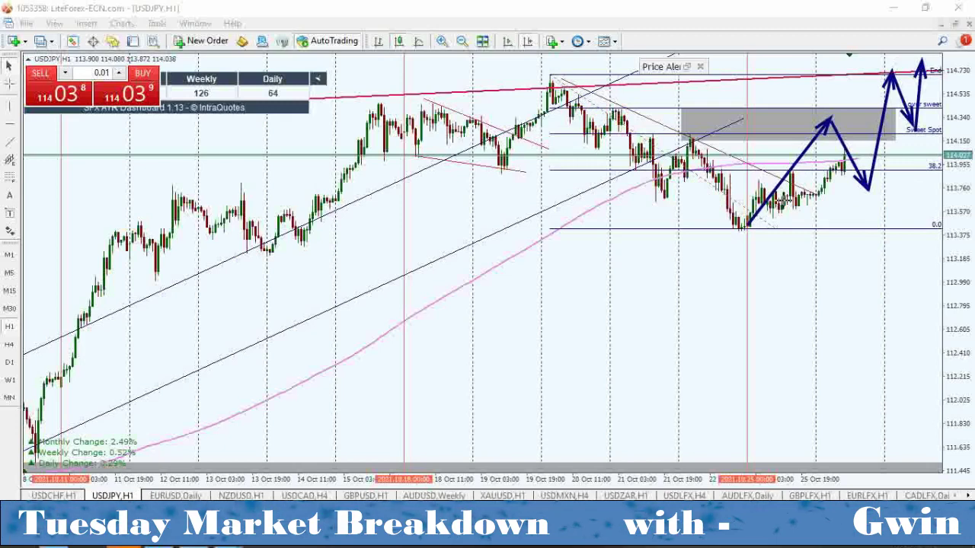
{"action": "mouse_move", "coordinate": [796, 163]}
{"action": "left_mouse_down"}
{"action": "mouse_move", "coordinate": [836, 105]}
{"action": "mouse_move", "coordinate": [866, 192]}
{"action": "left_mouse_up"}
{"action": "left_click_drag", "start_coordinate": [866, 192], "coordinate": [890, 261]}
{"action": "left_click_drag", "start_coordinate": [809, 195], "coordinate": [891, 194]}
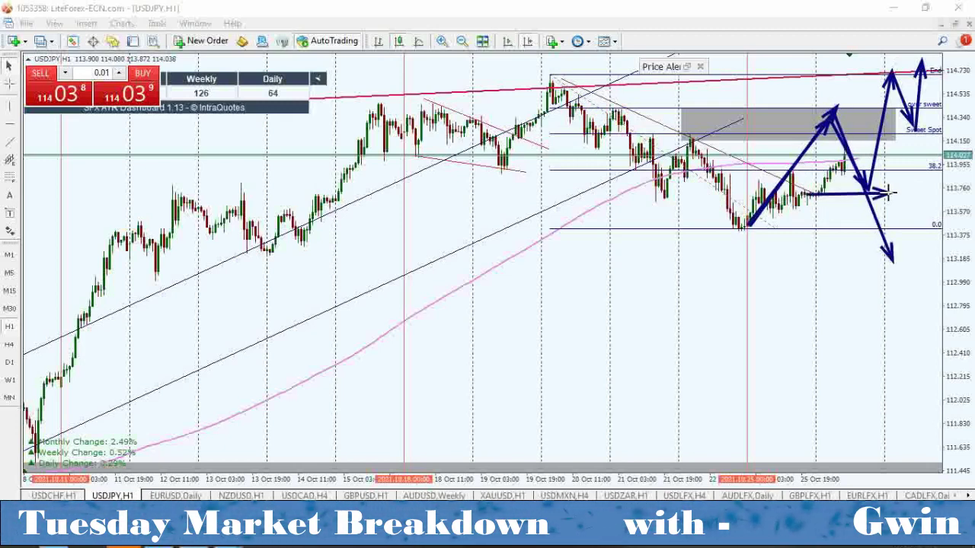
{"action": "left_click_drag", "start_coordinate": [889, 266], "coordinate": [903, 331]}
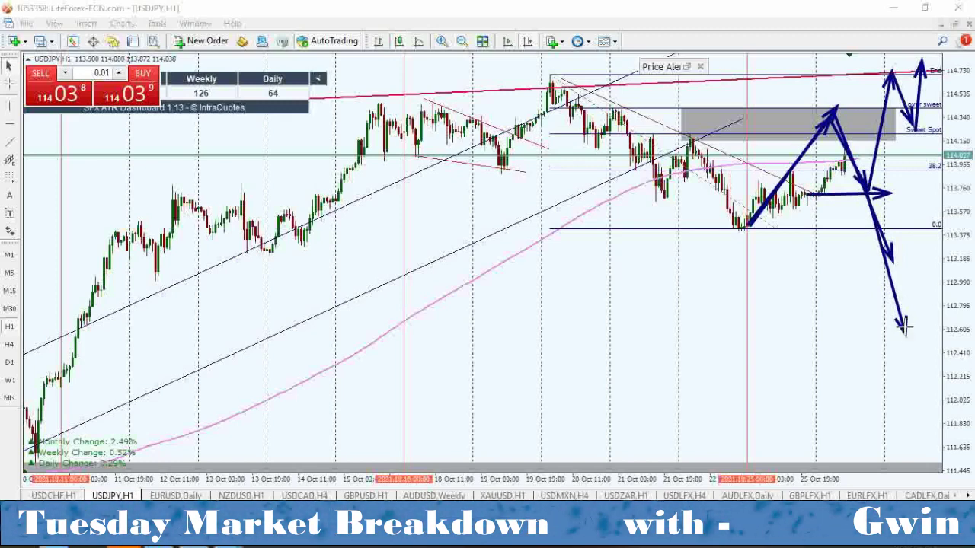
{"action": "key", "text": "Escape"}
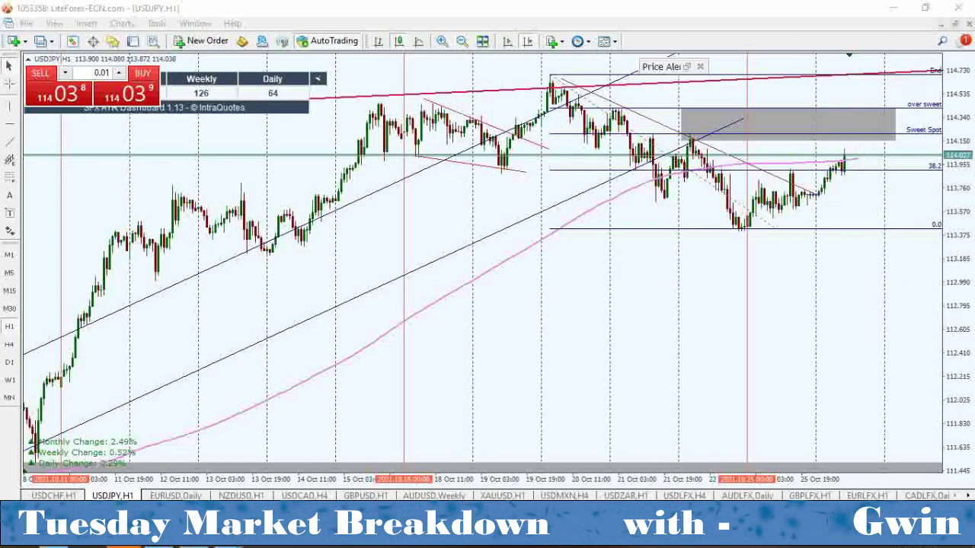
Examine EURUSD on the Daily, H4 and H1 timeframes with an enlarged price scale, and return to H4
{"action": "left_click", "coordinate": [175, 495]}
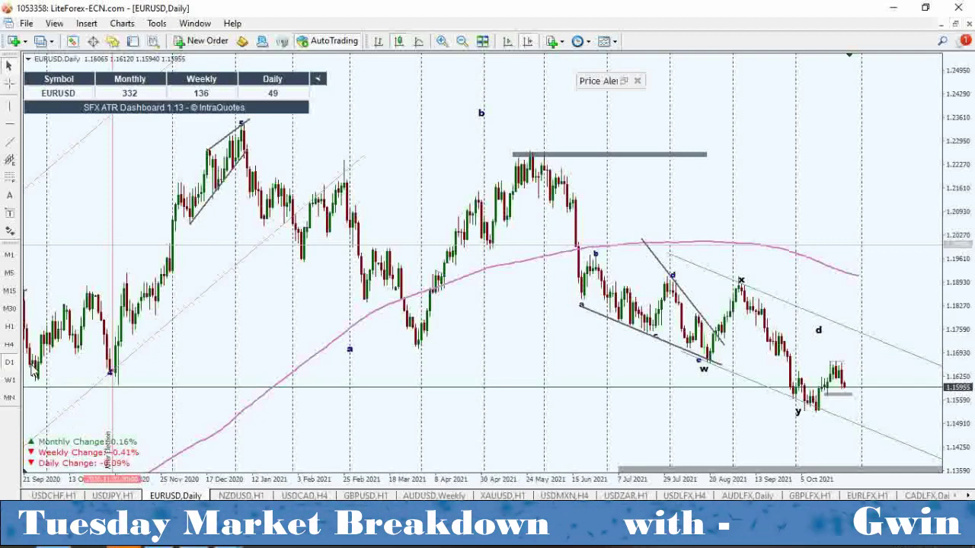
{"action": "left_click", "coordinate": [9, 344]}
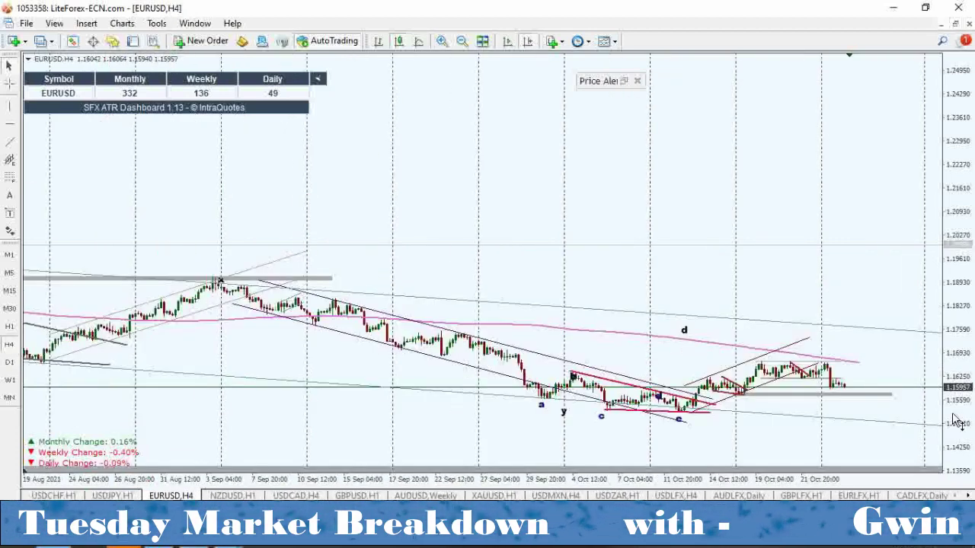
{"action": "left_click_drag", "start_coordinate": [954, 415], "coordinate": [948, 160]}
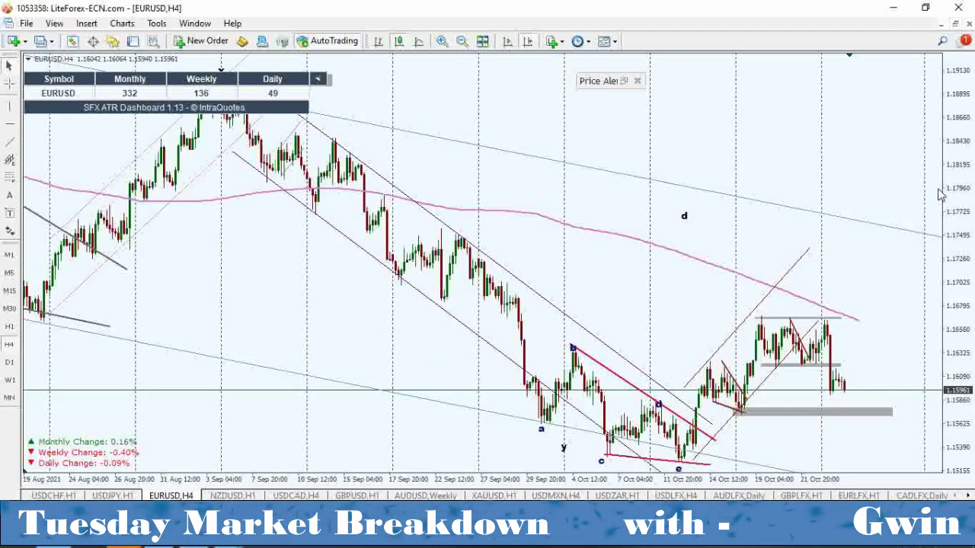
{"action": "left_click", "coordinate": [11, 327]}
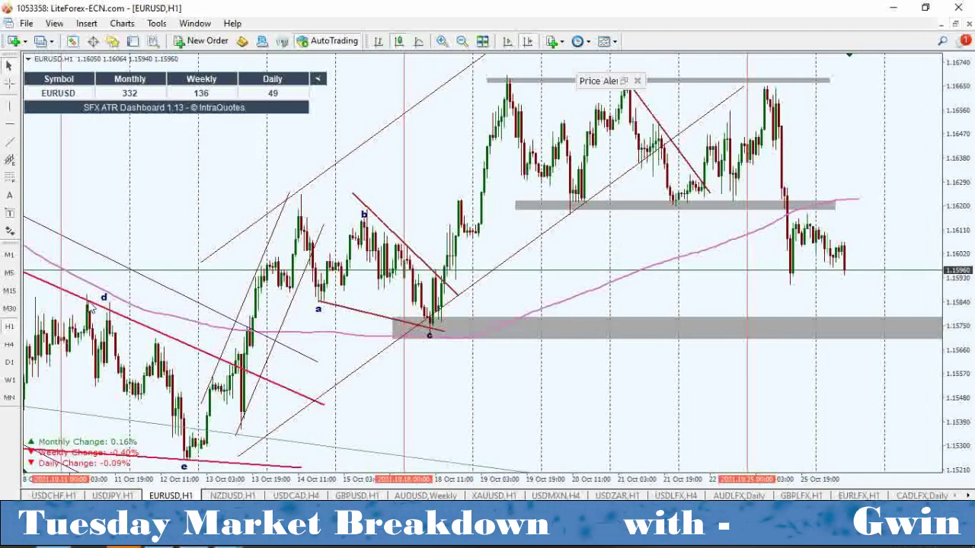
{"action": "left_click", "coordinate": [11, 344]}
Sketch a projected EURUSD rise toward the recent highs and drop into the lower grey zone, erase it, and show more H4 history
{"action": "mouse_move", "coordinate": [795, 349]}
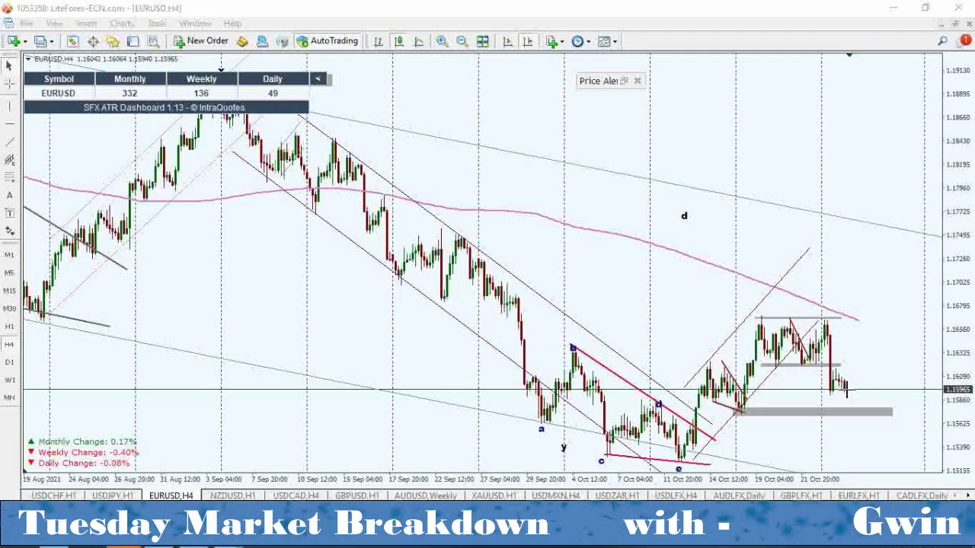
{"action": "left_click_drag", "start_coordinate": [850, 344], "coordinate": [853, 333]}
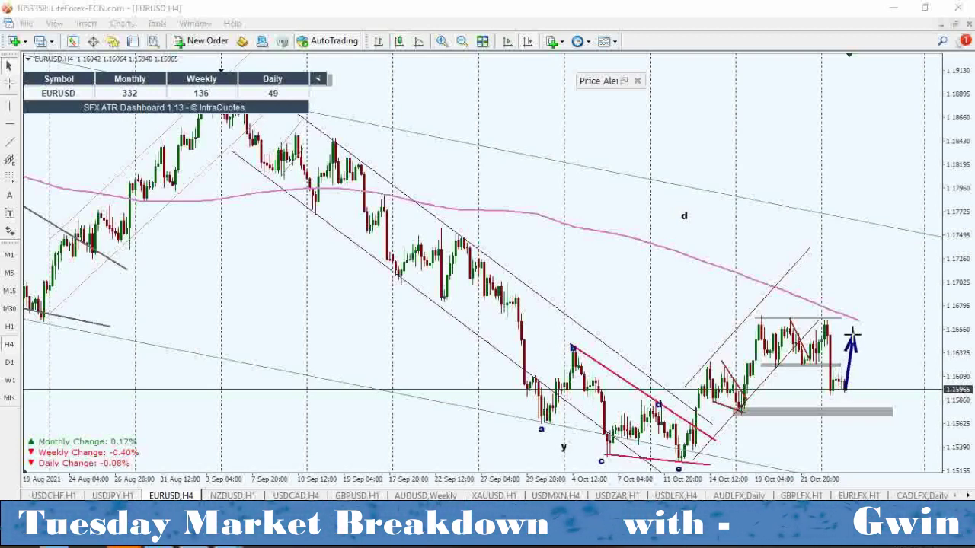
{"action": "left_click_drag", "start_coordinate": [854, 329], "coordinate": [879, 411]}
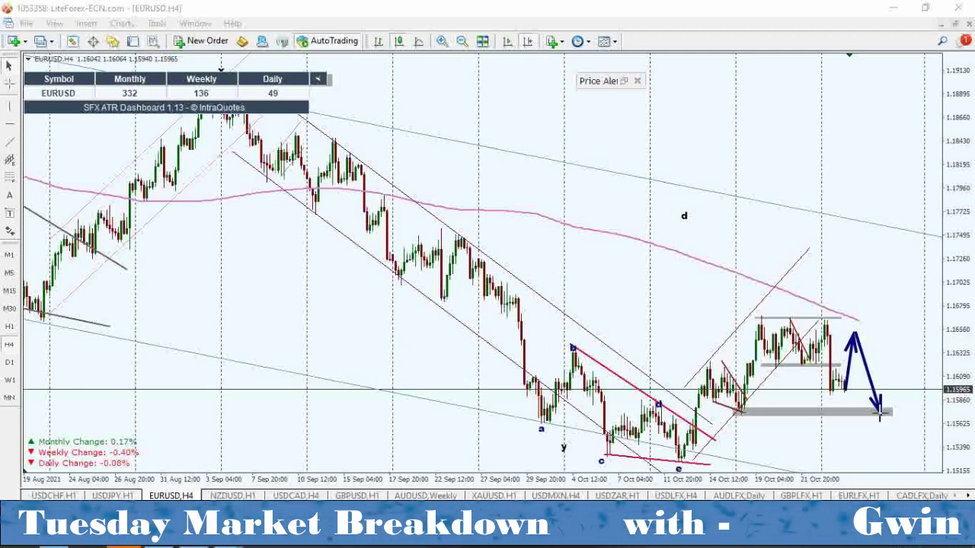
{"action": "key", "text": "e"}
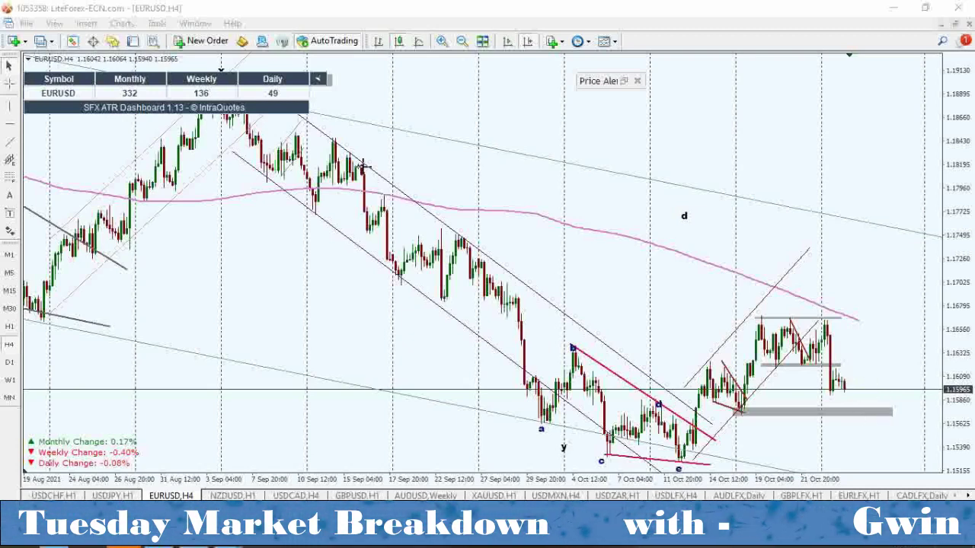
{"action": "left_click", "coordinate": [462, 45]}
{"action": "left_click", "coordinate": [462, 44]}
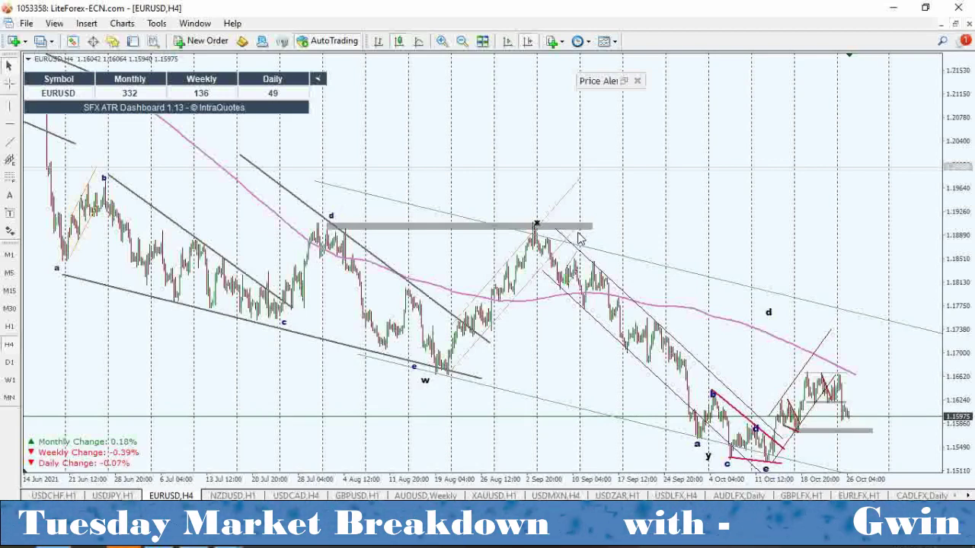
Show NZDUSD on the M30 timeframe, trace the swings from the peak and the matching lows freehand, and clear the strokes
{"action": "left_click", "coordinate": [229, 495]}
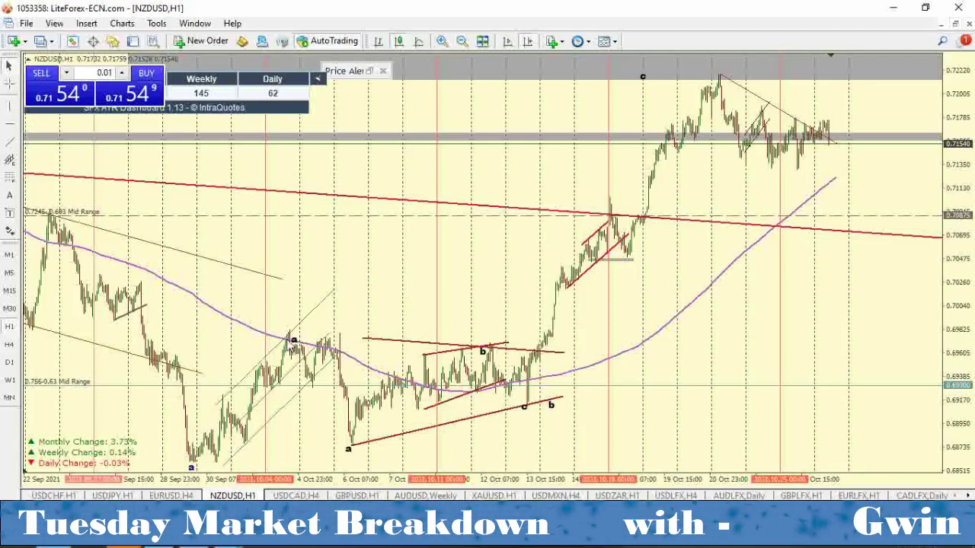
{"action": "left_click", "coordinate": [10, 309]}
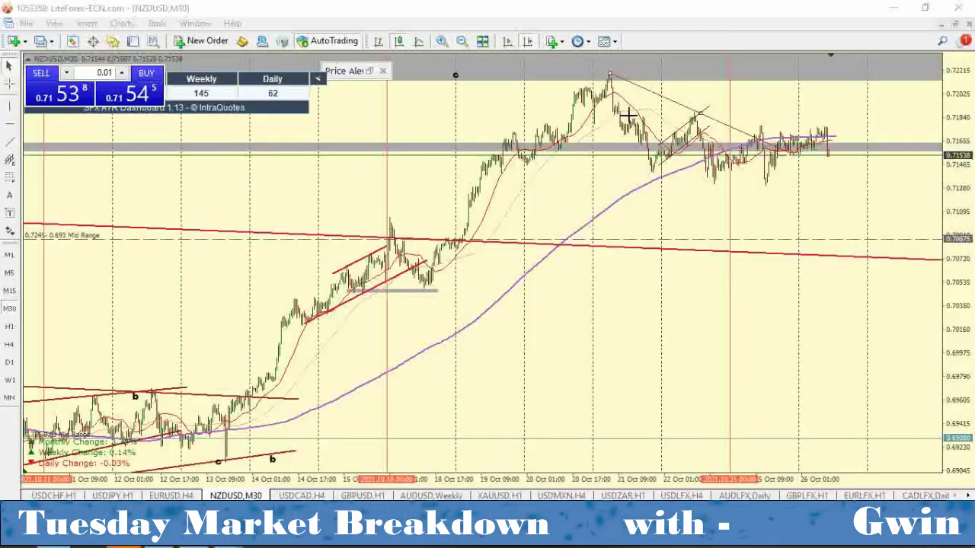
{"action": "mouse_move", "coordinate": [619, 86]}
{"action": "left_mouse_down"}
{"action": "mouse_move", "coordinate": [756, 134]}
{"action": "mouse_move", "coordinate": [758, 183]}
{"action": "mouse_move", "coordinate": [801, 180]}
{"action": "mouse_move", "coordinate": [792, 148]}
{"action": "mouse_move", "coordinate": [837, 134]}
{"action": "mouse_move", "coordinate": [845, 105]}
{"action": "left_mouse_up"}
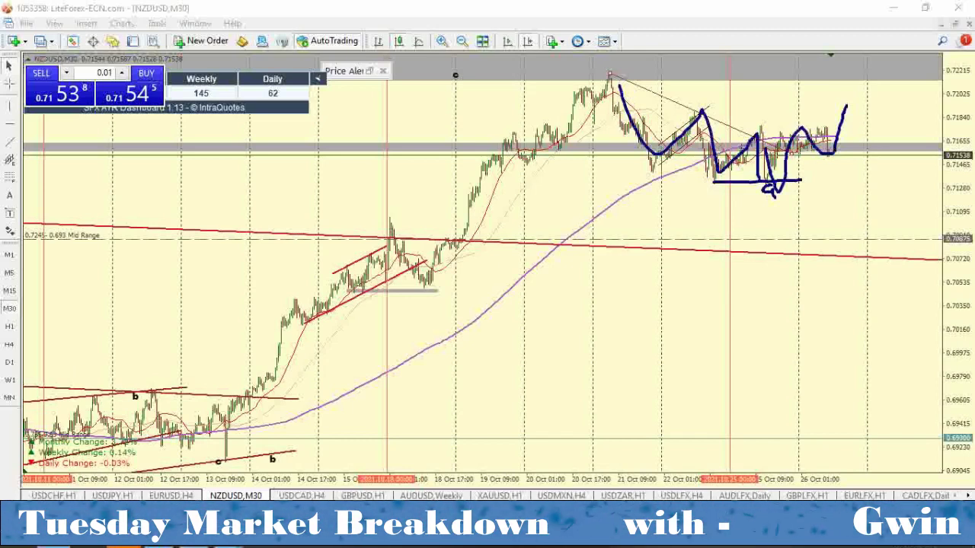
{"action": "key", "text": "Escape"}
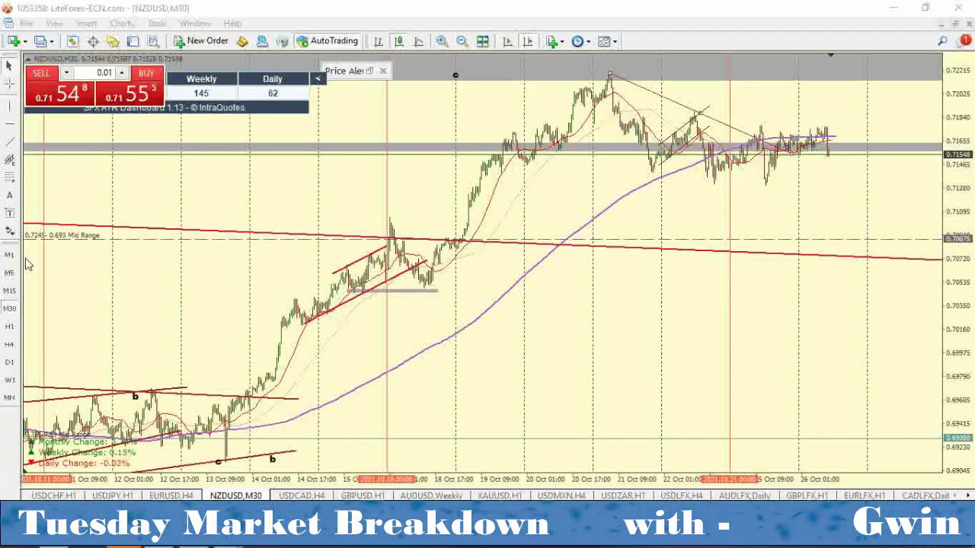
Add a Fibonacci retracement from the NZDUSD peak to the 25 October low, and insert a rectangle spanning Sweet Spot to over sweet
{"action": "left_click", "coordinate": [14, 179]}
{"action": "mouse_move", "coordinate": [613, 80]}
{"action": "left_mouse_down"}
{"action": "mouse_move", "coordinate": [753, 144]}
{"action": "mouse_move", "coordinate": [777, 183]}
{"action": "left_mouse_up"}
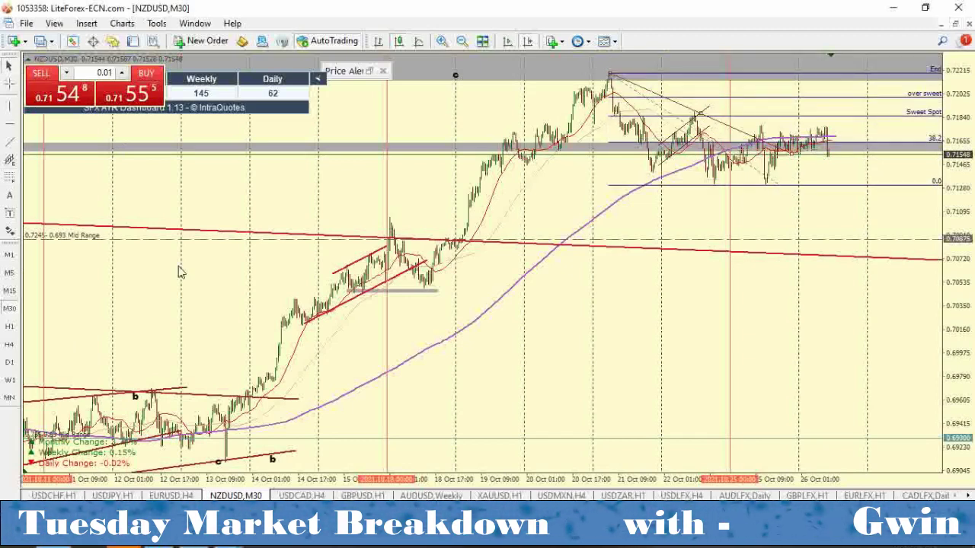
{"action": "left_click", "coordinate": [86, 23]}
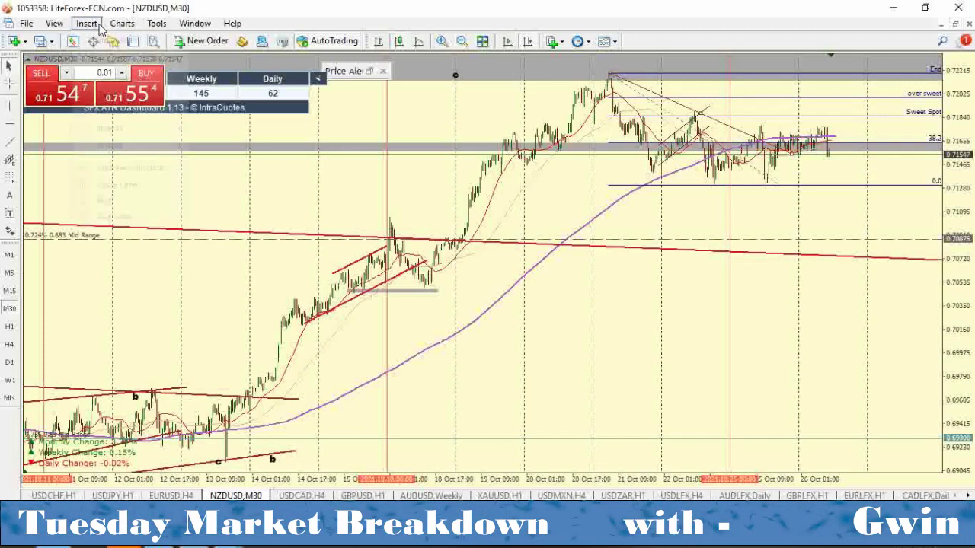
{"action": "mouse_move", "coordinate": [169, 131]}
{"action": "left_click", "coordinate": [221, 128]}
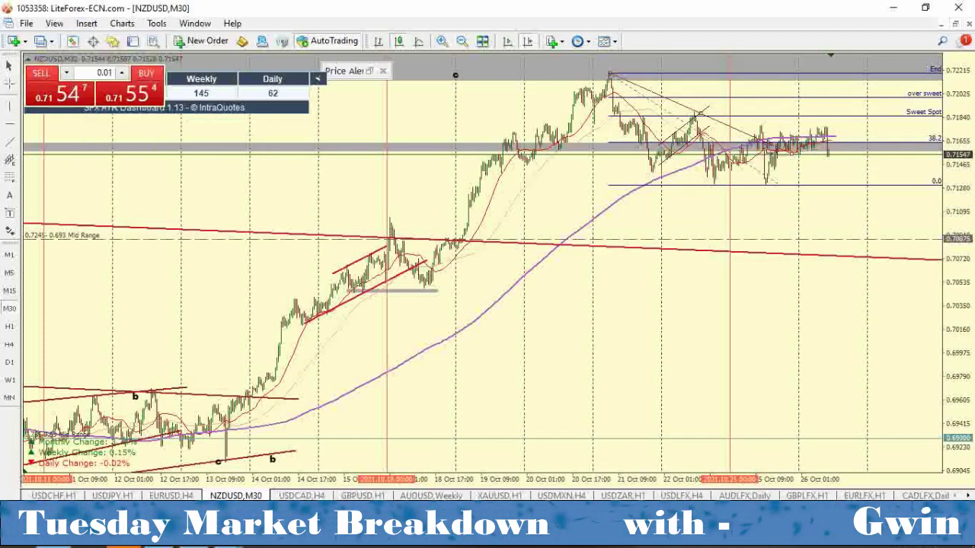
{"action": "left_click_drag", "start_coordinate": [808, 99], "coordinate": [918, 107]}
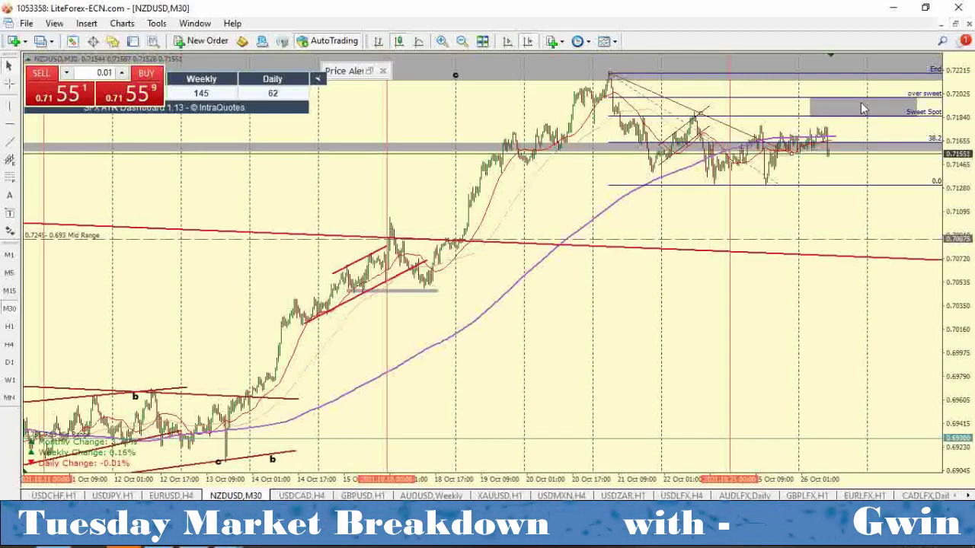
Delete the NZDUSD Fibonacci retracement and enlarge the recent M30 candles beside the new grey zone
{"action": "right_click", "coordinate": [774, 132]}
{"action": "left_click", "coordinate": [795, 226]}
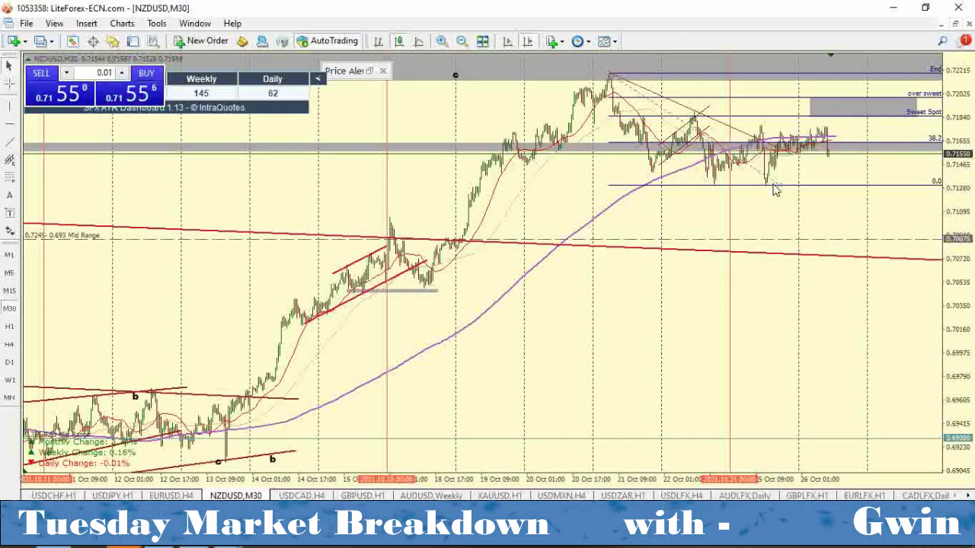
{"action": "key", "text": "Delete"}
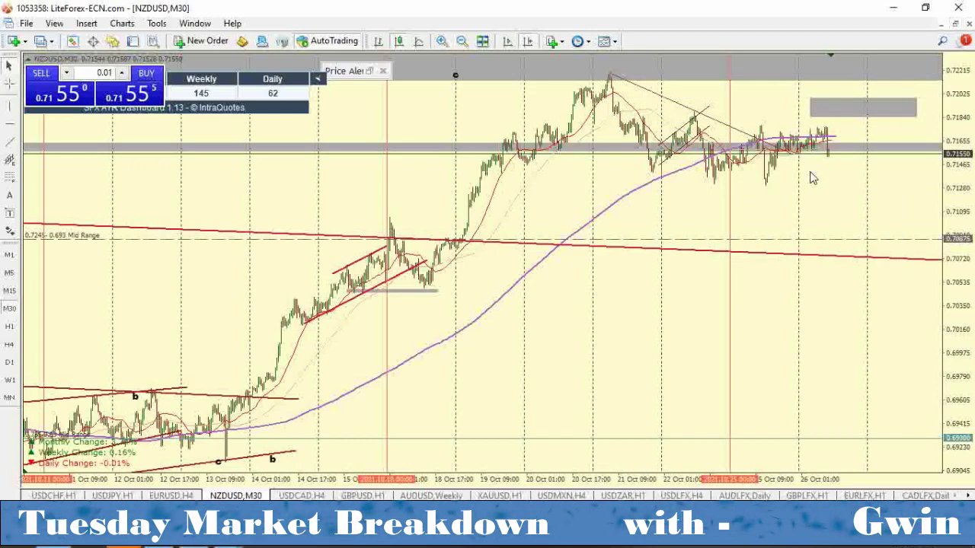
{"action": "left_click", "coordinate": [441, 43]}
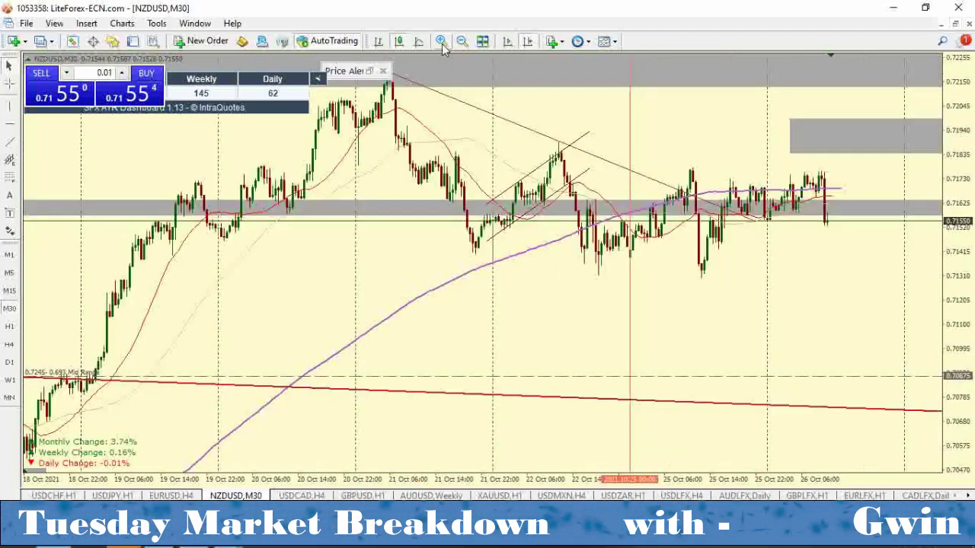
Show USDCAD on the H1 timeframe and draw rising trendlines below the recent lows and above the recent highs
{"action": "left_click", "coordinate": [302, 496]}
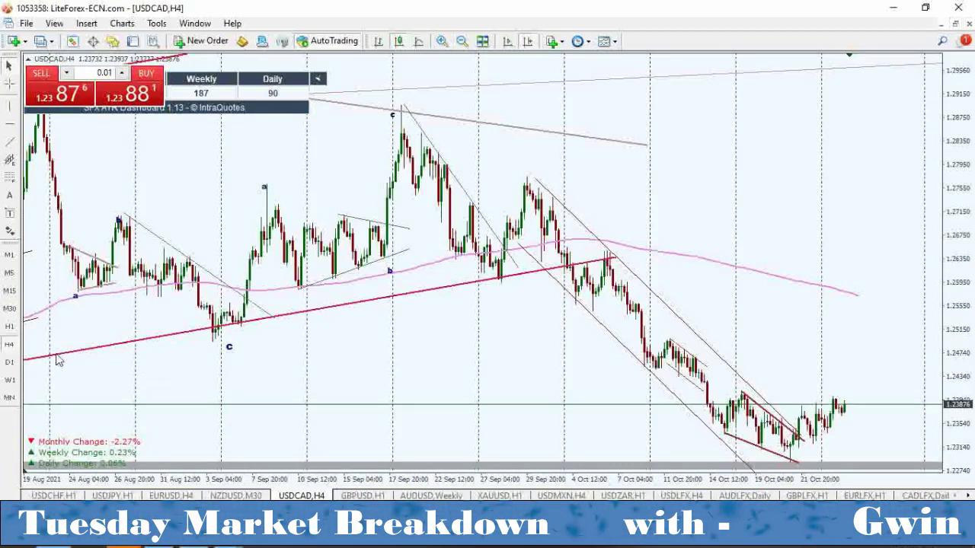
{"action": "left_click", "coordinate": [9, 328]}
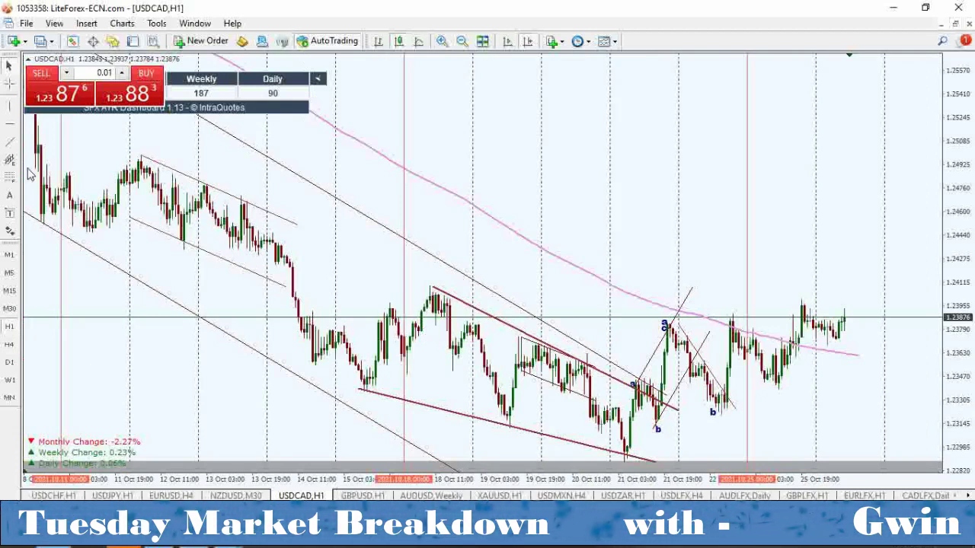
{"action": "left_click", "coordinate": [11, 142]}
{"action": "left_click_drag", "start_coordinate": [698, 425], "coordinate": [895, 329]}
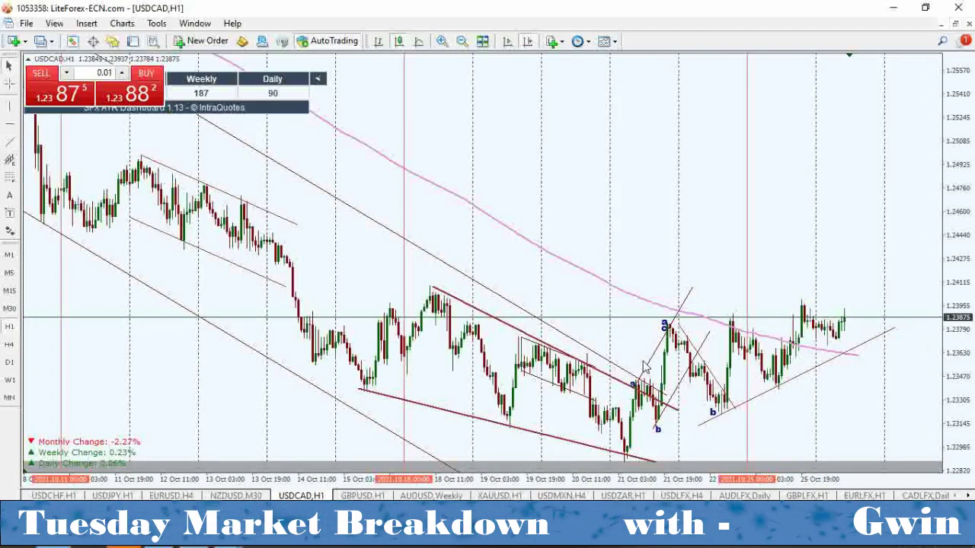
{"action": "left_click", "coordinate": [10, 142]}
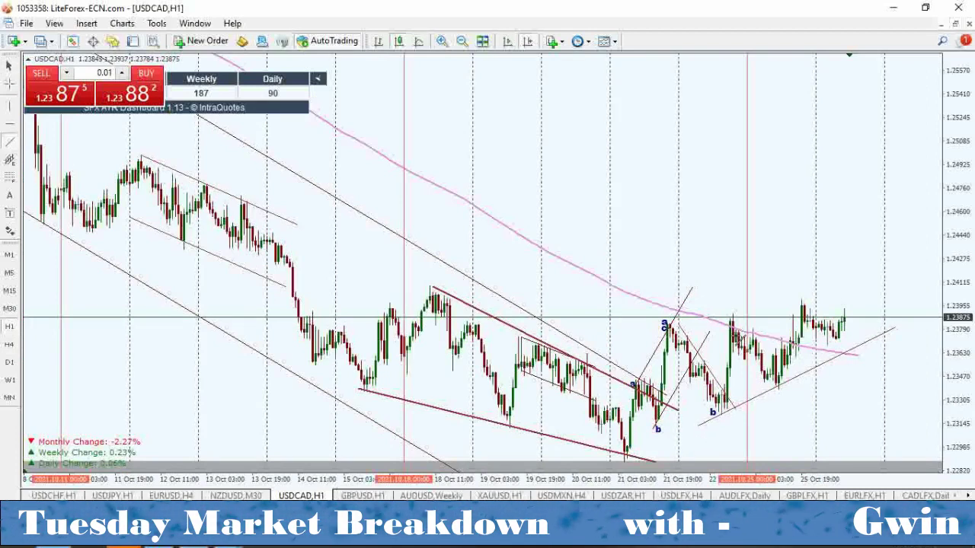
{"action": "mouse_move", "coordinate": [668, 322]}
{"action": "left_mouse_down"}
{"action": "mouse_move", "coordinate": [753, 311]}
{"action": "mouse_move", "coordinate": [861, 272]}
{"action": "left_mouse_up"}
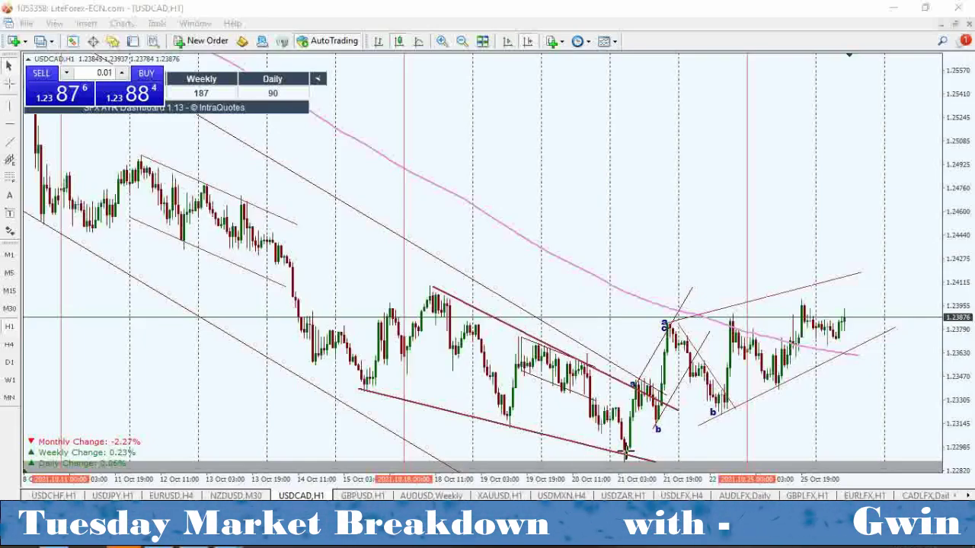
Sketch the USDCAD zigzag from the 21 October low with a projected drop from the latest high, and clear the arrows
{"action": "mouse_move", "coordinate": [624, 457]}
{"action": "left_mouse_down"}
{"action": "mouse_move", "coordinate": [672, 320]}
{"action": "mouse_move", "coordinate": [723, 415]}
{"action": "mouse_move", "coordinate": [803, 329]}
{"action": "mouse_move", "coordinate": [807, 298]}
{"action": "mouse_move", "coordinate": [849, 410]}
{"action": "left_mouse_up"}
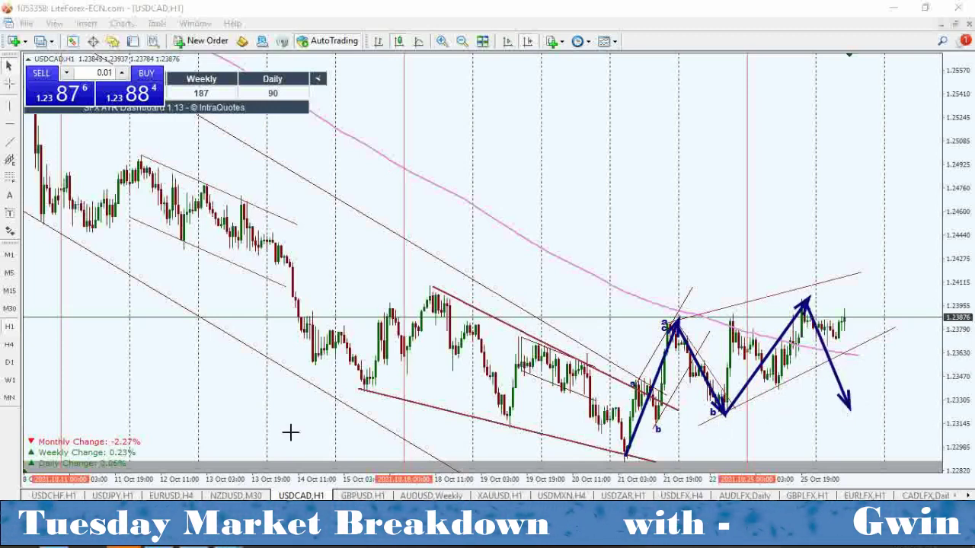
{"action": "key", "text": "Escape"}
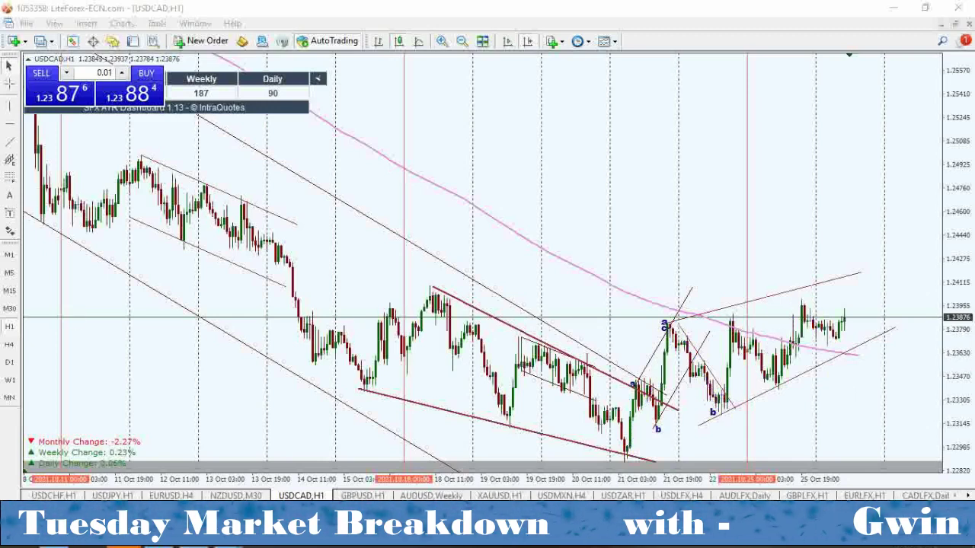
Mark the Sweet Spot to over sweet zone of the USDCAD rise from the 21 October low with a rectangle, using a temporary Fibonacci retracement
{"action": "left_click", "coordinate": [17, 183]}
{"action": "left_click_drag", "start_coordinate": [626, 457], "coordinate": [846, 301]}
{"action": "left_click", "coordinate": [86, 23]}
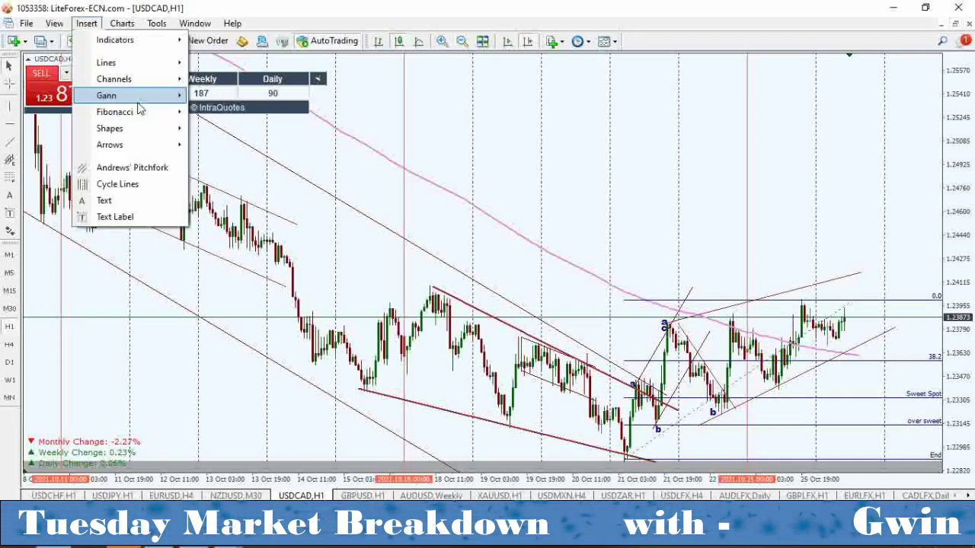
{"action": "mouse_move", "coordinate": [166, 128]}
{"action": "left_click", "coordinate": [210, 133]}
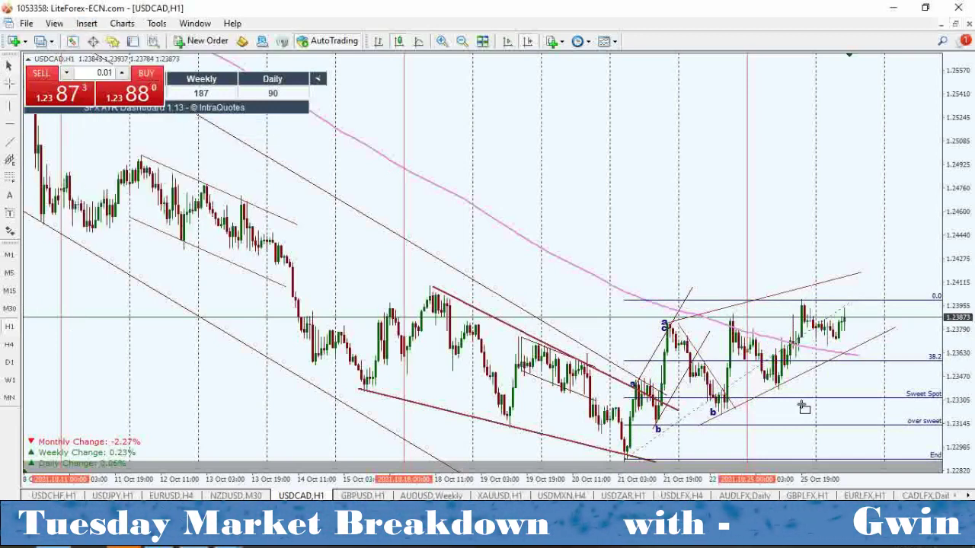
{"action": "left_click_drag", "start_coordinate": [801, 397], "coordinate": [938, 429]}
{"action": "left_click_drag", "start_coordinate": [873, 419], "coordinate": [906, 417]}
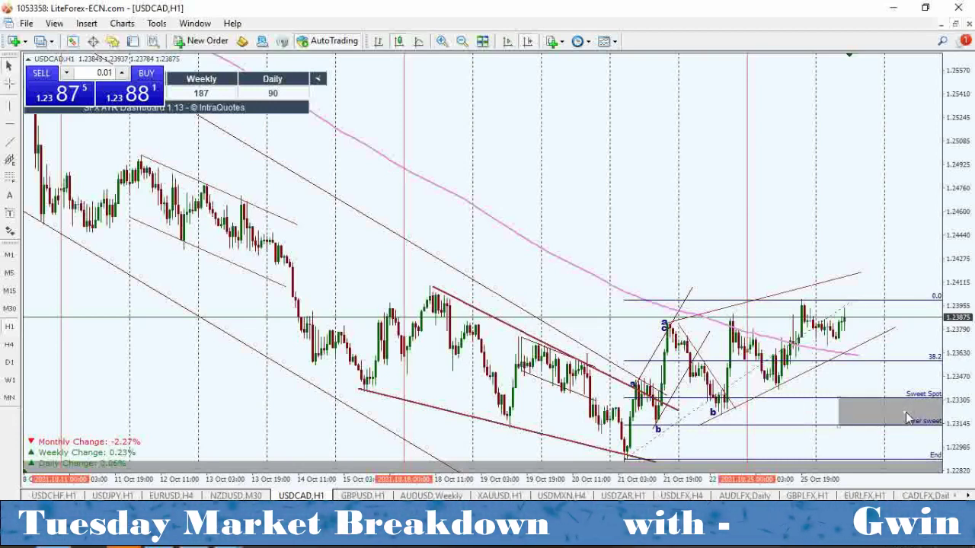
{"action": "right_click", "coordinate": [842, 311]}
{"action": "left_click", "coordinate": [874, 355]}
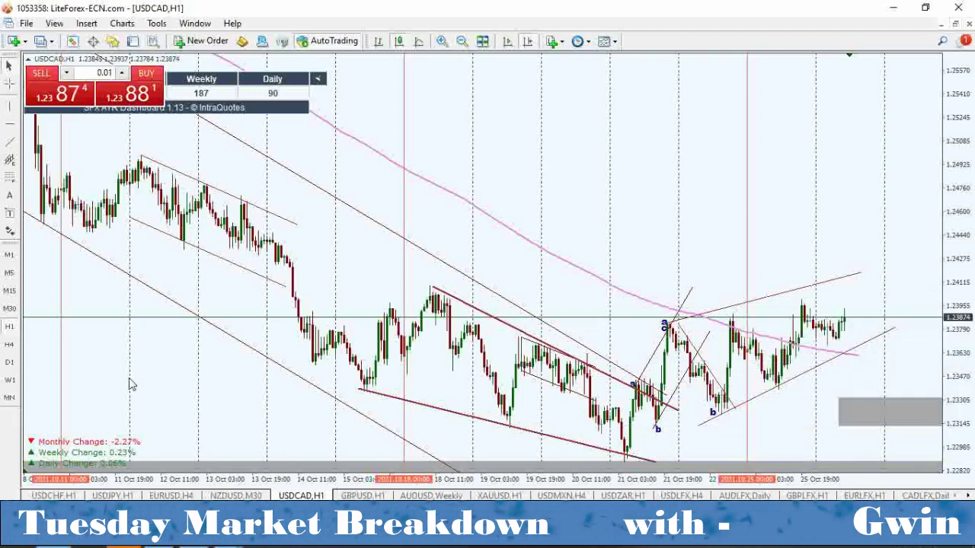
On USDCAD H4, box the 38.2 level of the fall from the late-September high with a thin rectangle, using a temporary Fibonacci retracement
{"action": "left_click", "coordinate": [9, 344]}
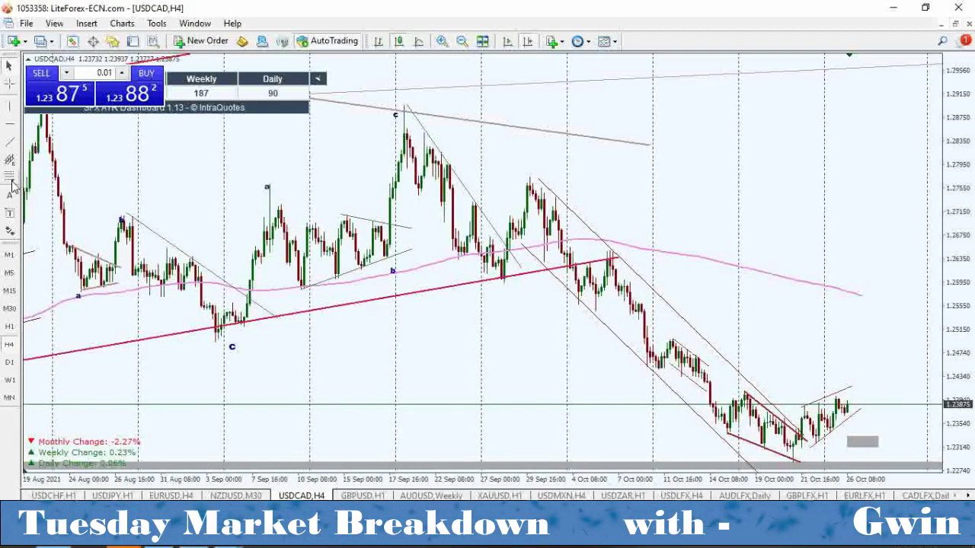
{"action": "left_click_drag", "start_coordinate": [536, 180], "coordinate": [931, 457]}
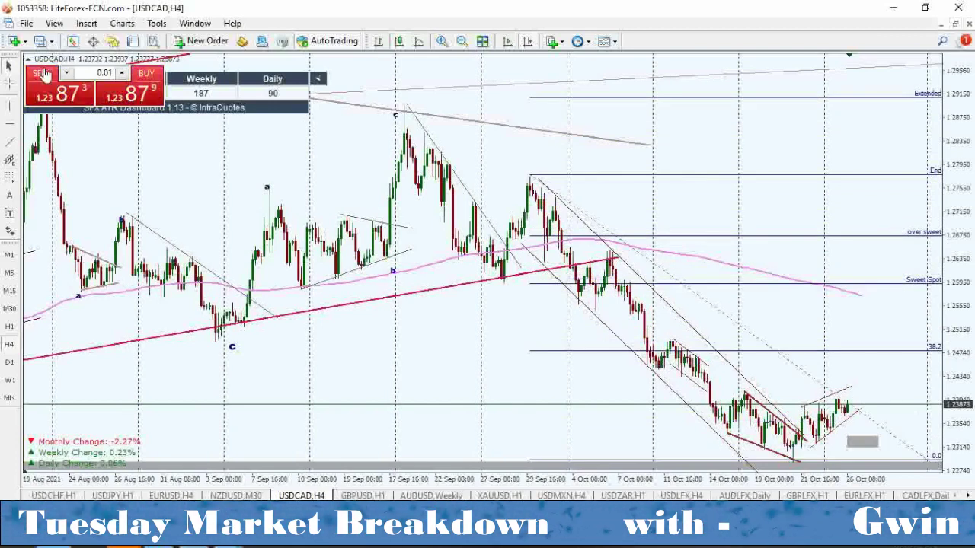
{"action": "left_click", "coordinate": [86, 23]}
{"action": "mouse_move", "coordinate": [167, 130]}
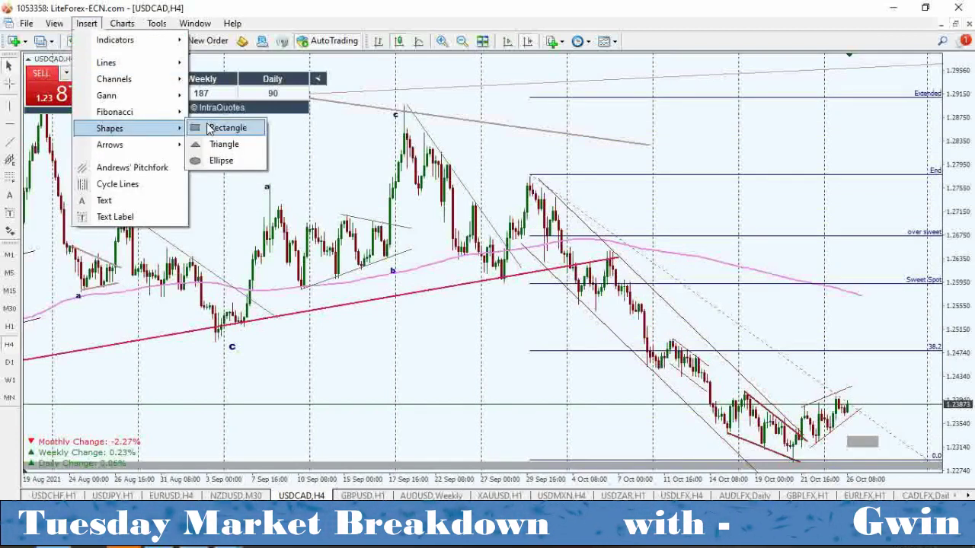
{"action": "left_click", "coordinate": [209, 128]}
{"action": "left_click_drag", "start_coordinate": [758, 348], "coordinate": [941, 356]}
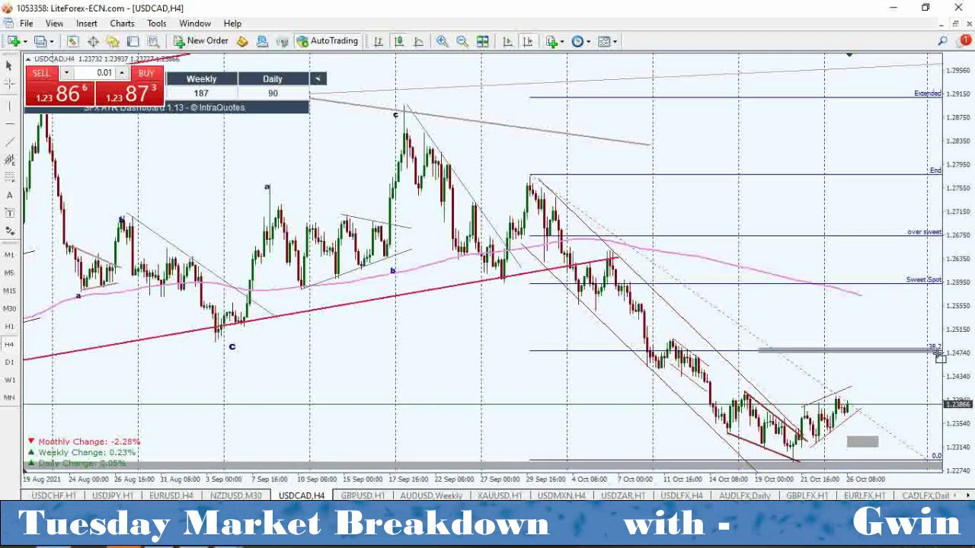
{"action": "right_click", "coordinate": [811, 373]}
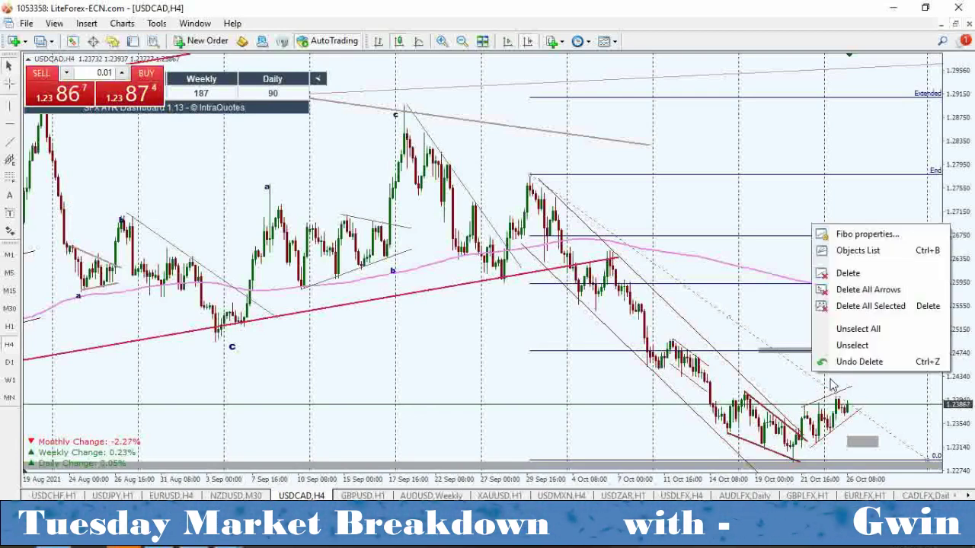
{"action": "left_click", "coordinate": [849, 273]}
Enlarge the recent USDCAD H4 candles and measure the distance from the lower grey zone up to the upper one
{"action": "left_click", "coordinate": [441, 41]}
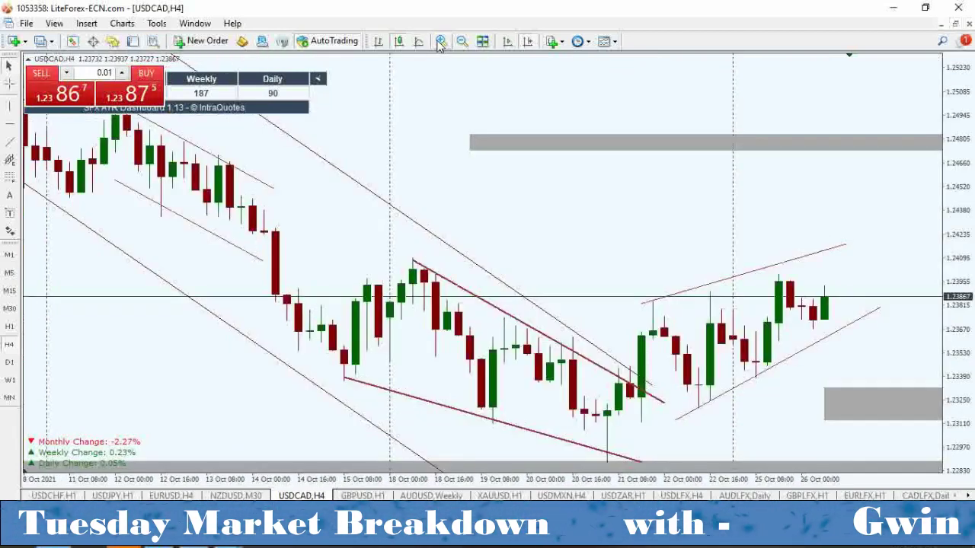
{"action": "left_click", "coordinate": [9, 83]}
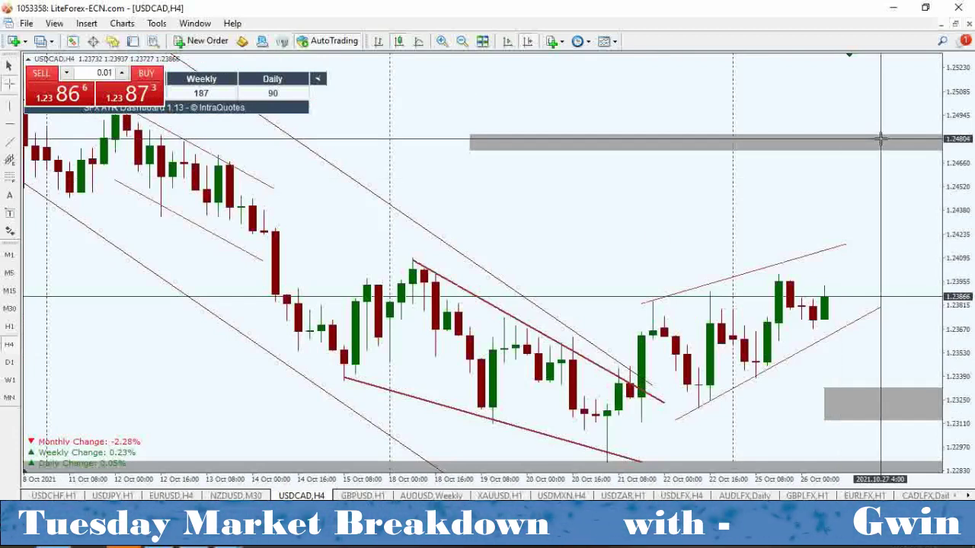
{"action": "left_click_drag", "start_coordinate": [898, 393], "coordinate": [913, 147]}
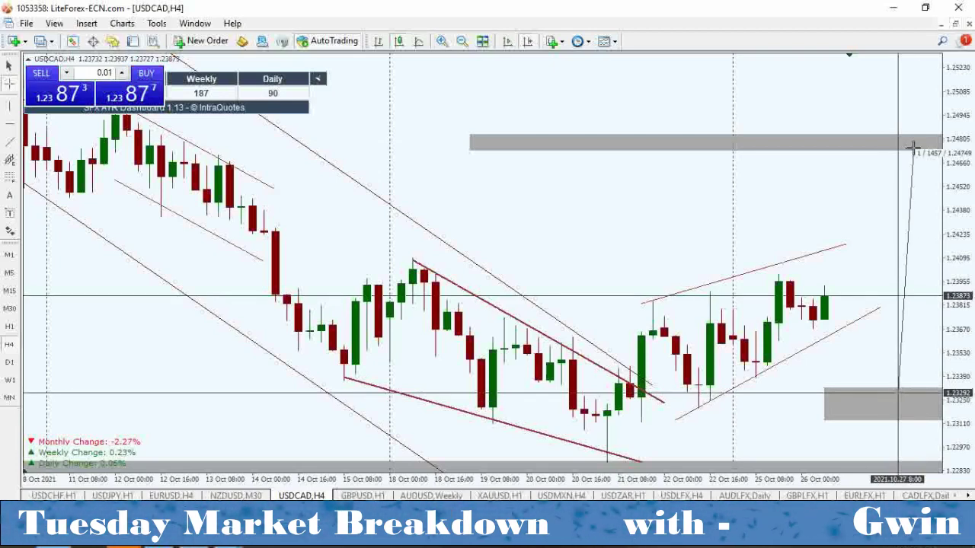
{"action": "left_click_drag", "start_coordinate": [913, 147], "coordinate": [916, 154]}
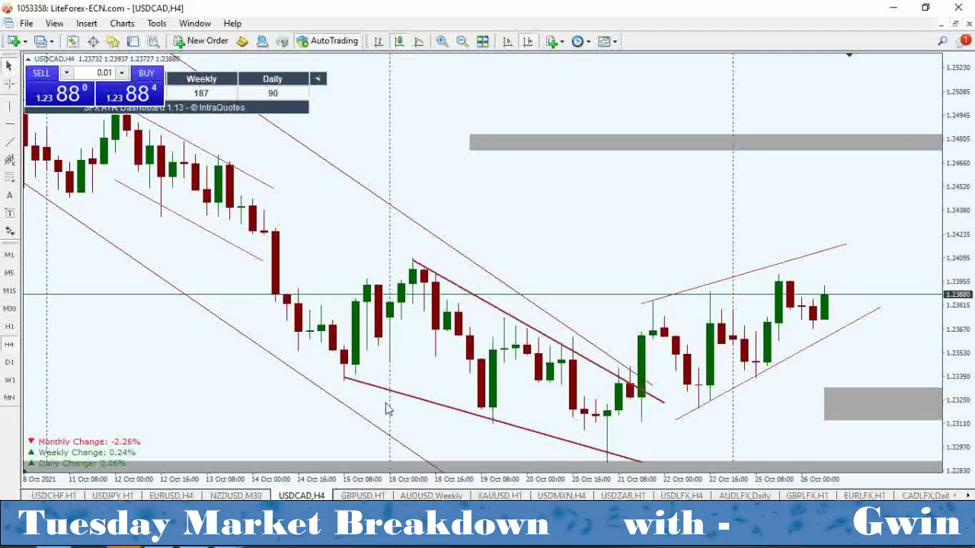
Show the GBPUSD H1 chart and mark its matching highs with a thin horizontal line extended to the latest candles
{"action": "left_click", "coordinate": [372, 496]}
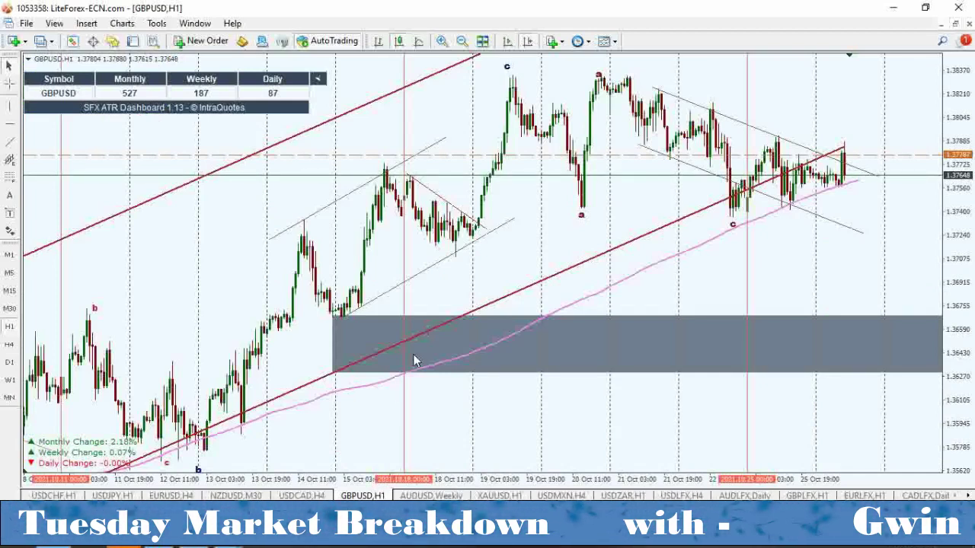
{"action": "left_click", "coordinate": [86, 23]}
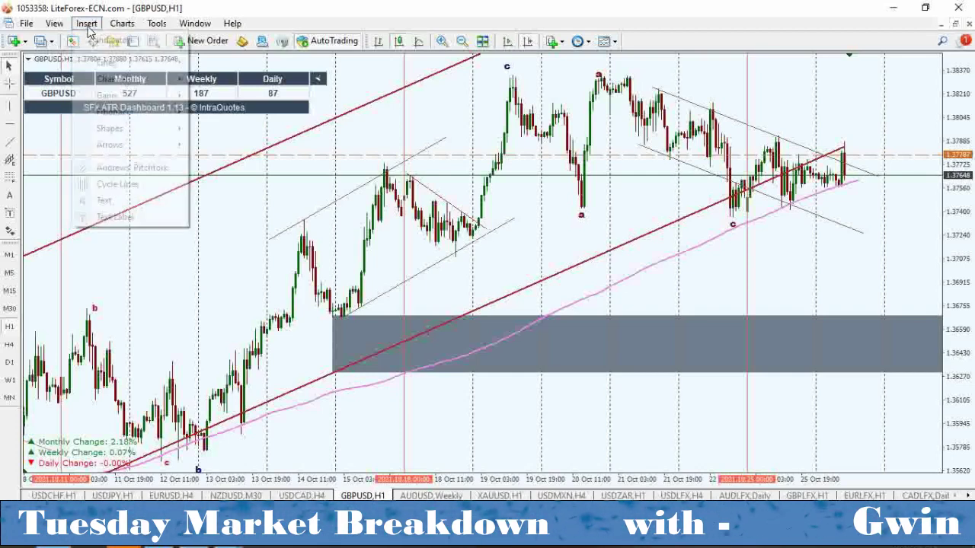
{"action": "mouse_move", "coordinate": [151, 136]}
{"action": "left_click", "coordinate": [221, 129]}
{"action": "left_click_drag", "start_coordinate": [481, 79], "coordinate": [843, 79]}
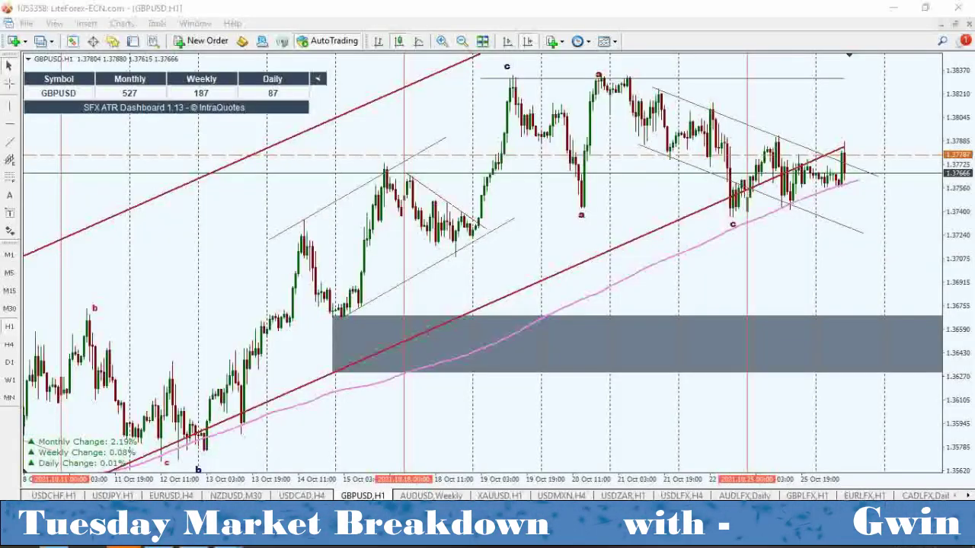
Trace the GBPUSD fall from the a high to the c low with arrows and clear them
{"action": "left_click_drag", "start_coordinate": [610, 78], "coordinate": [735, 219]}
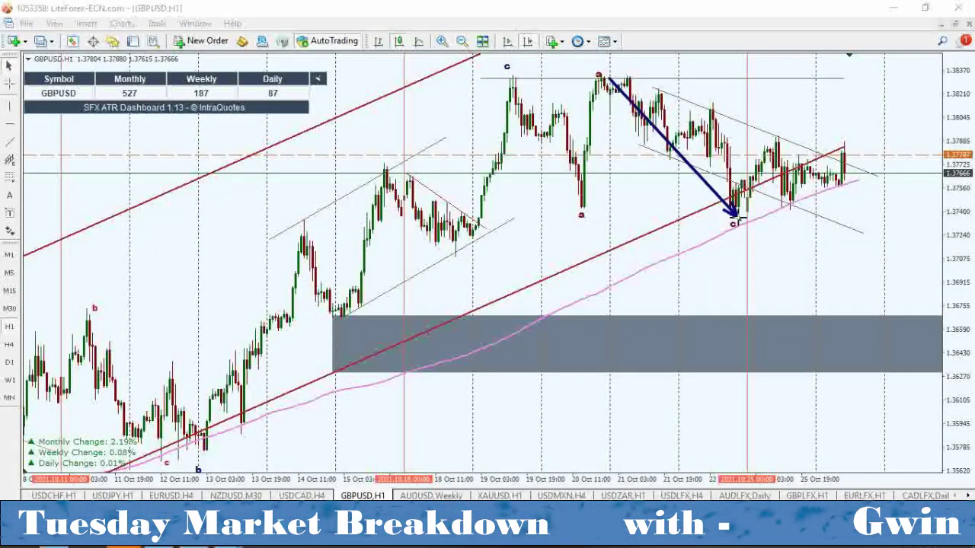
{"action": "left_click_drag", "start_coordinate": [625, 78], "coordinate": [672, 158]}
{"action": "mouse_move", "coordinate": [672, 157]}
{"action": "left_mouse_down"}
{"action": "mouse_move", "coordinate": [718, 107]}
{"action": "mouse_move", "coordinate": [736, 222]}
{"action": "left_mouse_up"}
{"action": "key", "text": "e"}
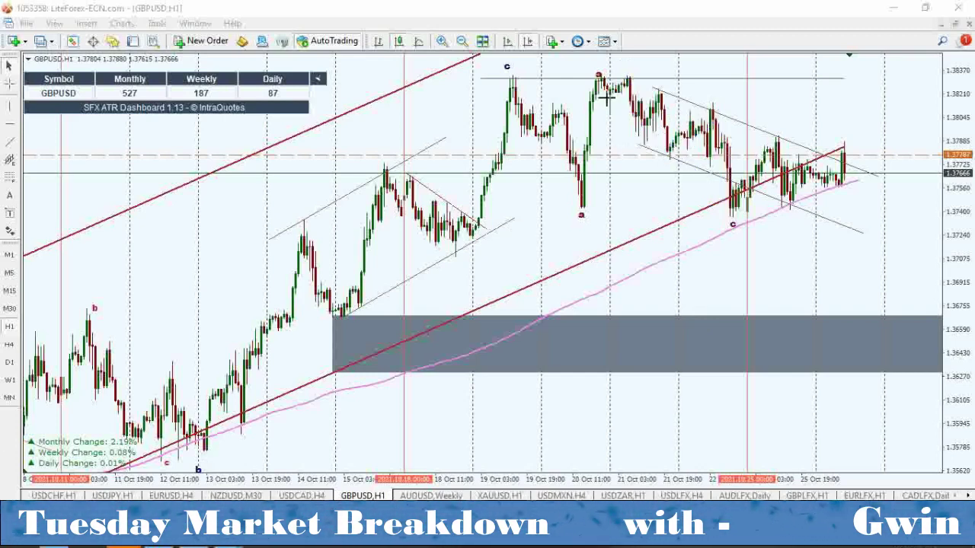
Sketch the GBPUSD swings inside the descending channel and a projected breakout above it, and clear the arrows
{"action": "mouse_move", "coordinate": [598, 76]}
{"action": "left_mouse_down"}
{"action": "mouse_move", "coordinate": [643, 144]}
{"action": "mouse_move", "coordinate": [657, 91]}
{"action": "mouse_move", "coordinate": [672, 160]}
{"action": "mouse_move", "coordinate": [713, 112]}
{"action": "left_mouse_up"}
{"action": "left_click_drag", "start_coordinate": [712, 111], "coordinate": [733, 219]}
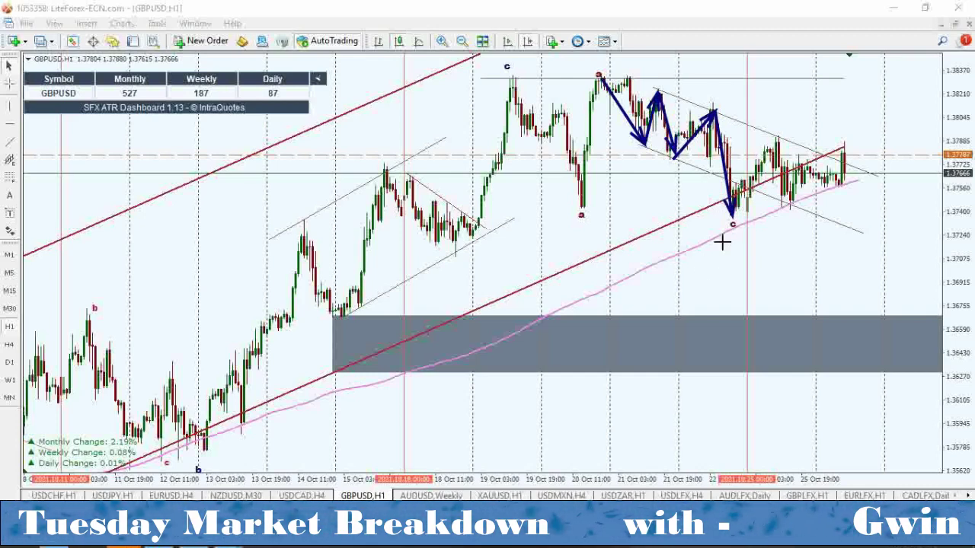
{"action": "mouse_move", "coordinate": [733, 222]}
{"action": "left_mouse_down"}
{"action": "mouse_move", "coordinate": [774, 137]}
{"action": "mouse_move", "coordinate": [799, 206]}
{"action": "mouse_move", "coordinate": [860, 114]}
{"action": "left_mouse_up"}
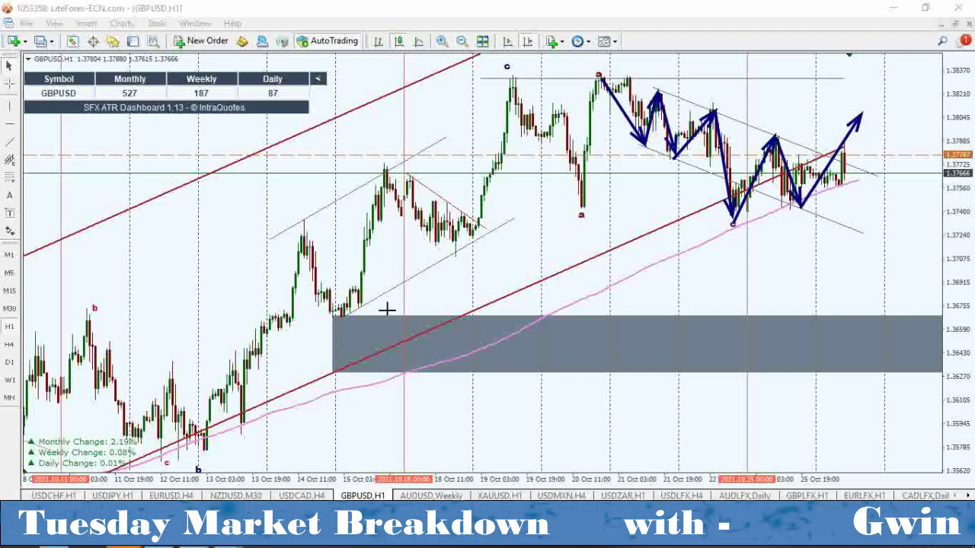
{"action": "key", "text": "e"}
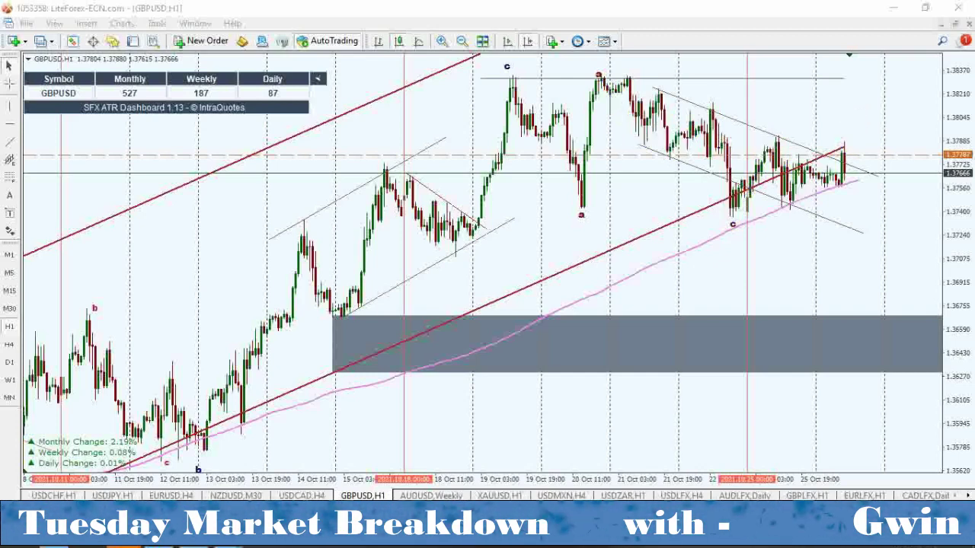
Box the Sweet Spot to over sweet zone of the GBPUSD fall from a to c with a rectangle, using a temporary Fibonacci retracement
{"action": "left_click", "coordinate": [15, 181]}
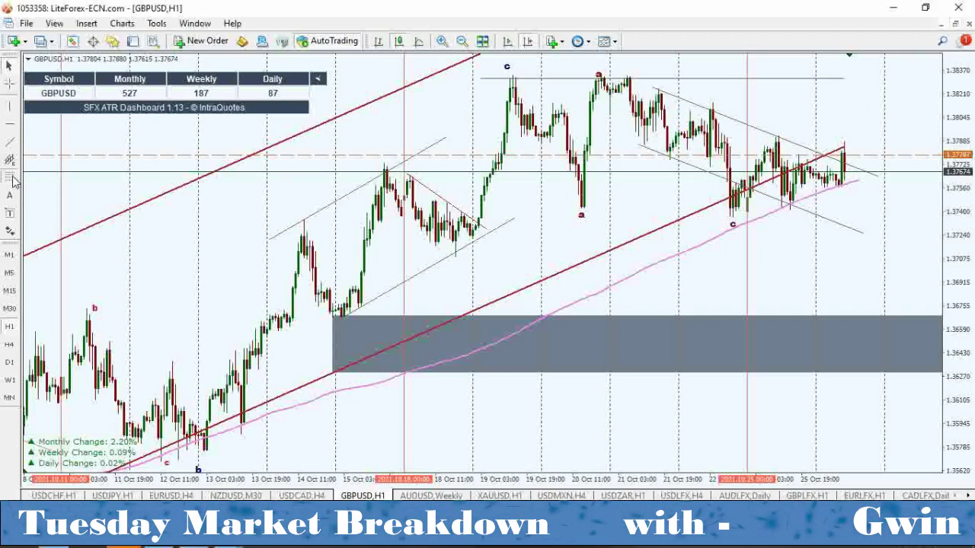
{"action": "left_click_drag", "start_coordinate": [598, 74], "coordinate": [862, 219]}
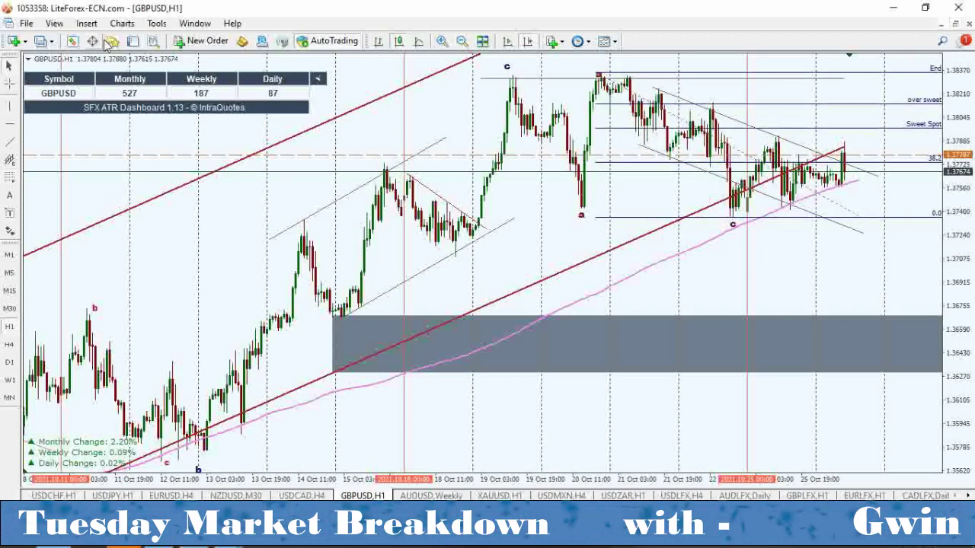
{"action": "left_click", "coordinate": [86, 23]}
{"action": "mouse_move", "coordinate": [174, 128]}
{"action": "left_click", "coordinate": [221, 130]}
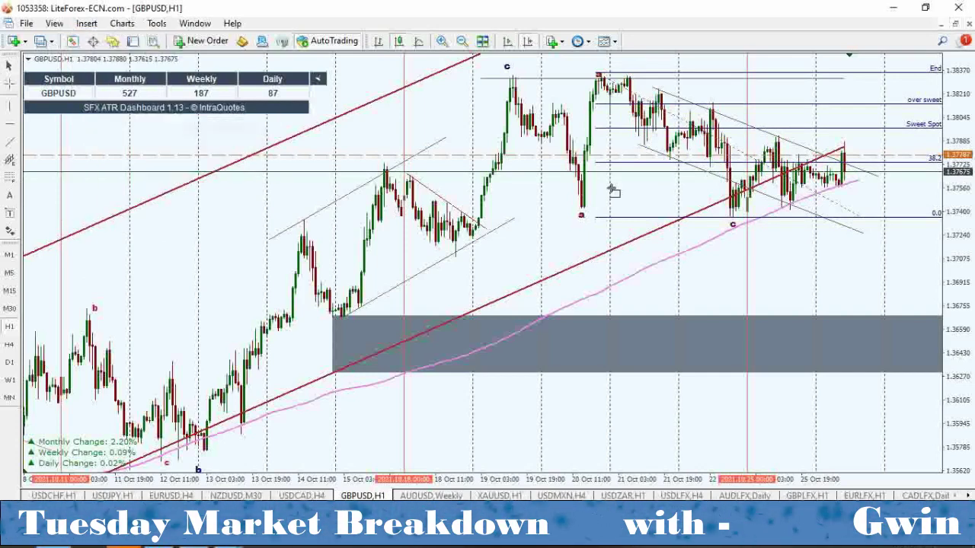
{"action": "left_click_drag", "start_coordinate": [803, 105], "coordinate": [942, 126]}
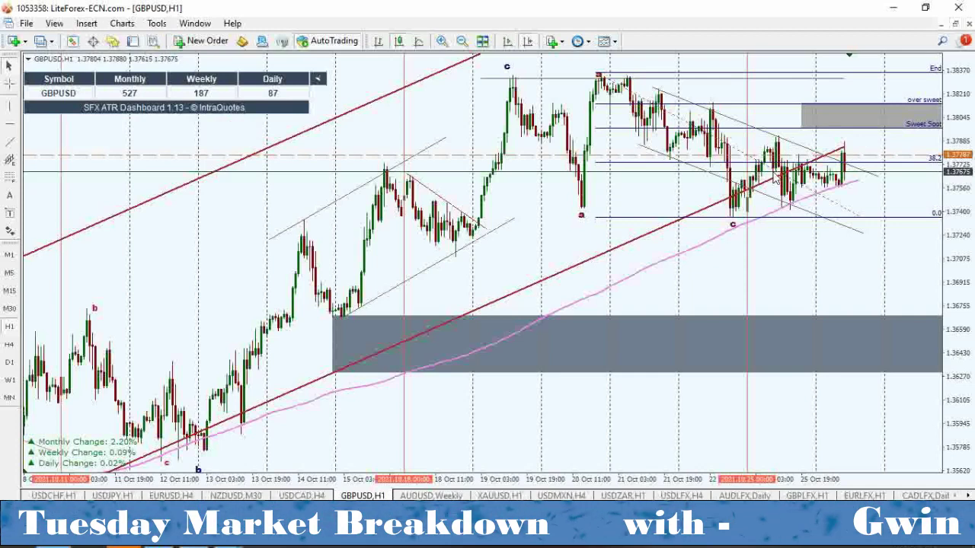
{"action": "right_click", "coordinate": [835, 201]}
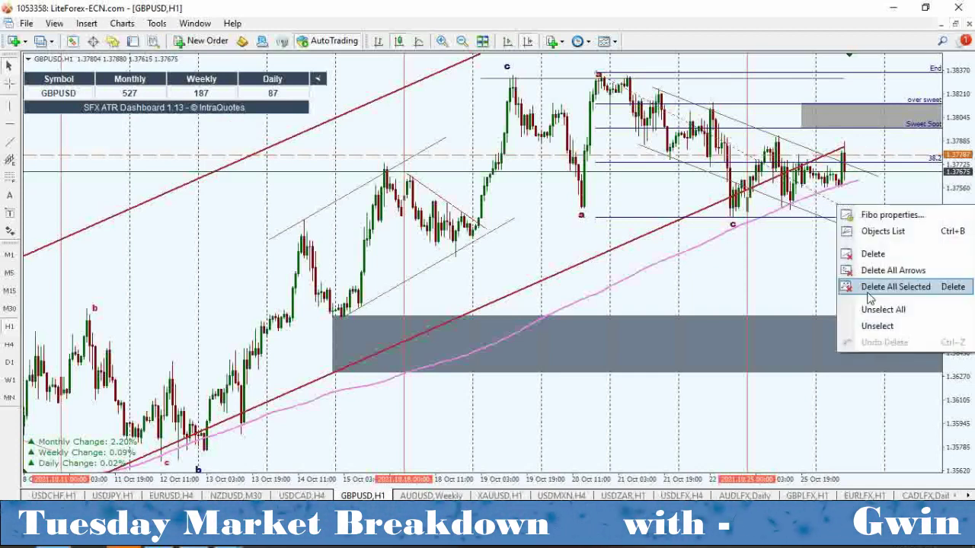
{"action": "left_click", "coordinate": [872, 252]}
On GBPUSD H4, extend the lower grey zone back to the a high in early October and raise its lower edge
{"action": "left_click", "coordinate": [9, 344]}
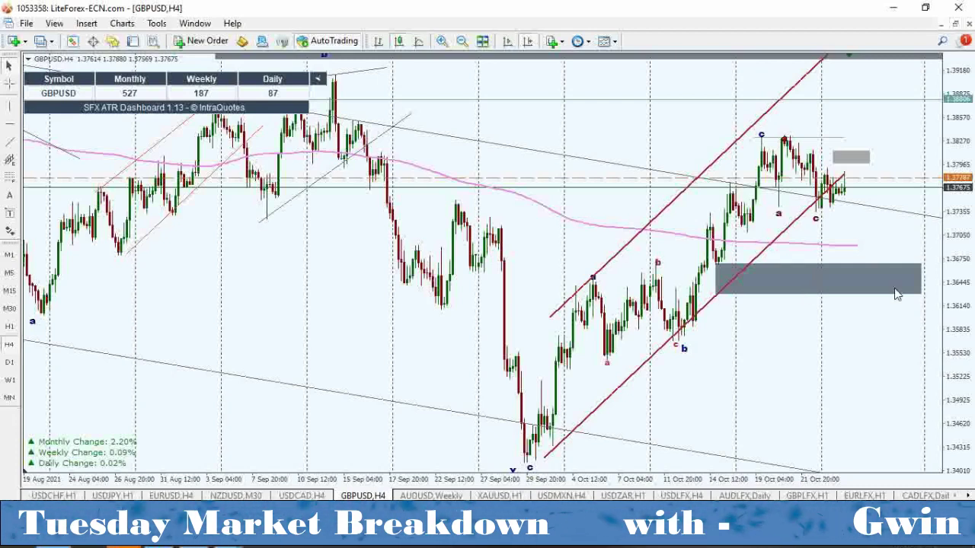
{"action": "double_click", "coordinate": [717, 295]}
{"action": "left_click_drag", "start_coordinate": [717, 295], "coordinate": [600, 275]}
{"action": "left_click_drag", "start_coordinate": [923, 278], "coordinate": [931, 277]}
{"action": "left_click", "coordinate": [931, 281]}
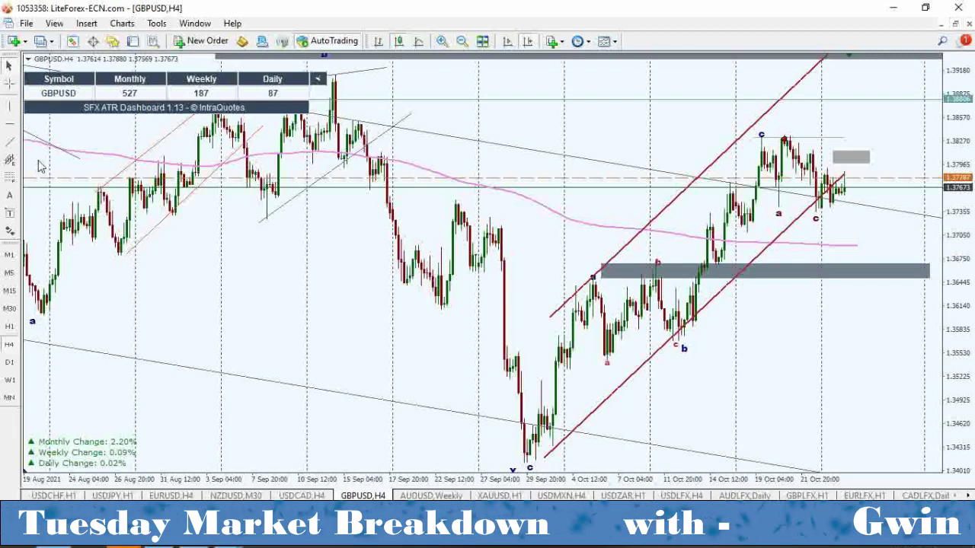
Measure the drop from the small grey zone to the lower grey zone on GBPUSD H4, and sketch and clear an upward arrow
{"action": "left_click", "coordinate": [9, 82]}
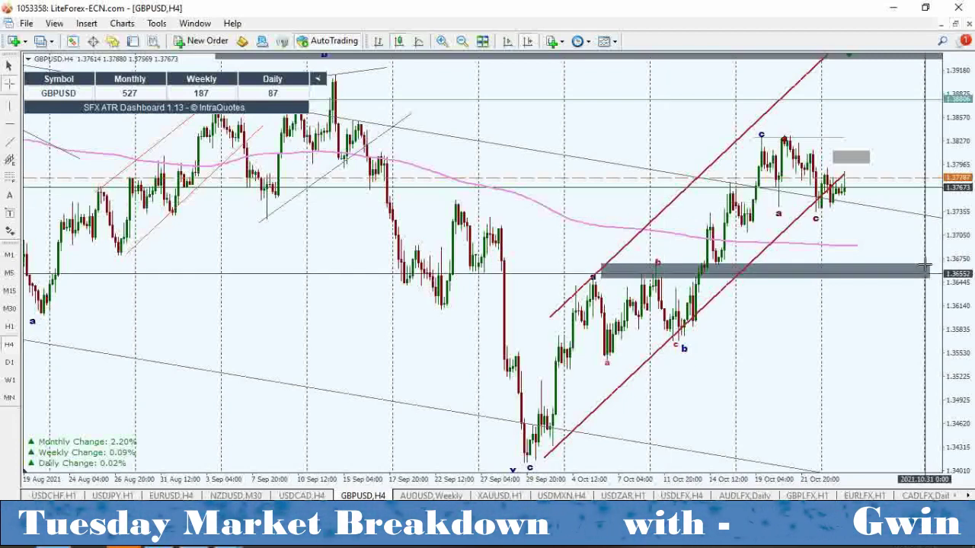
{"action": "left_click_drag", "start_coordinate": [851, 156], "coordinate": [875, 264]}
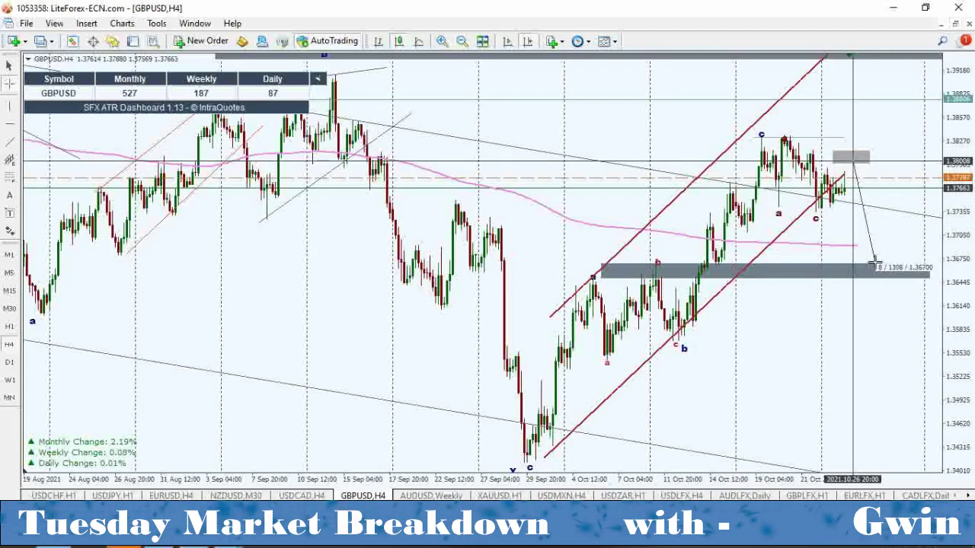
{"action": "left_click_drag", "start_coordinate": [875, 264], "coordinate": [875, 268]}
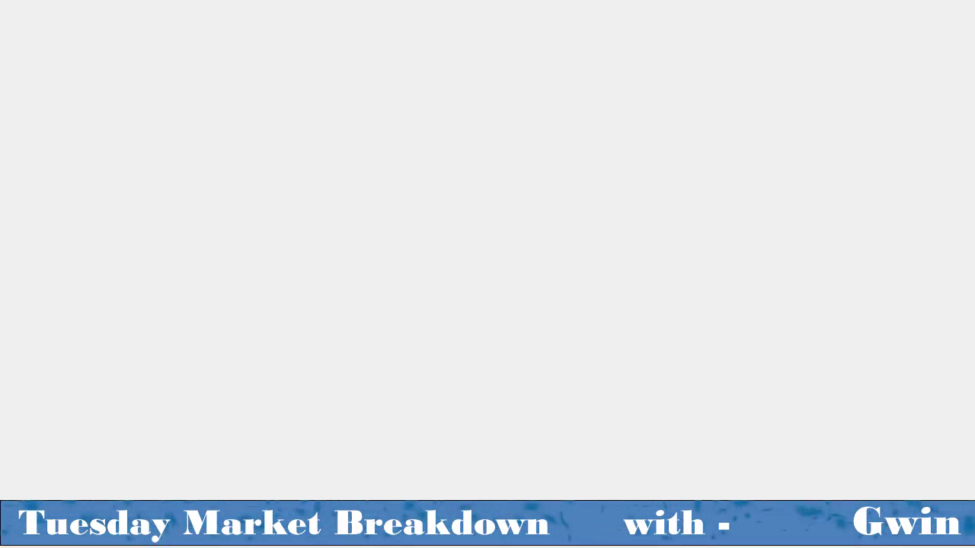
{"action": "mouse_move", "coordinate": [850, 164]}
{"action": "left_mouse_down"}
{"action": "mouse_move", "coordinate": [880, 262]}
{"action": "mouse_move", "coordinate": [905, 63]}
{"action": "mouse_move", "coordinate": [913, 58]}
{"action": "left_mouse_up"}
{"action": "key", "text": "Escape"}
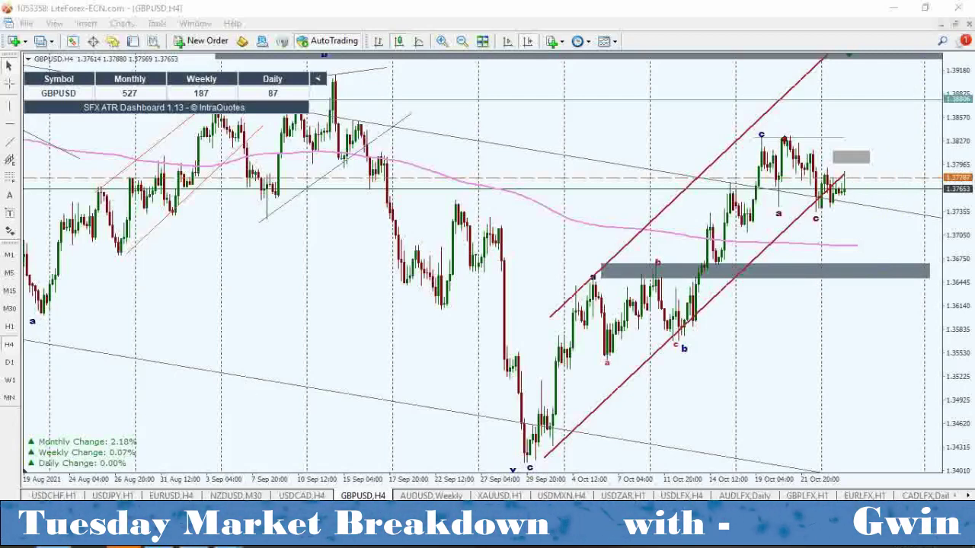
On GBPUSD Daily, trace the fall from the late-May high through the W, X and Y points with arrows and clear them
{"action": "left_click", "coordinate": [11, 362]}
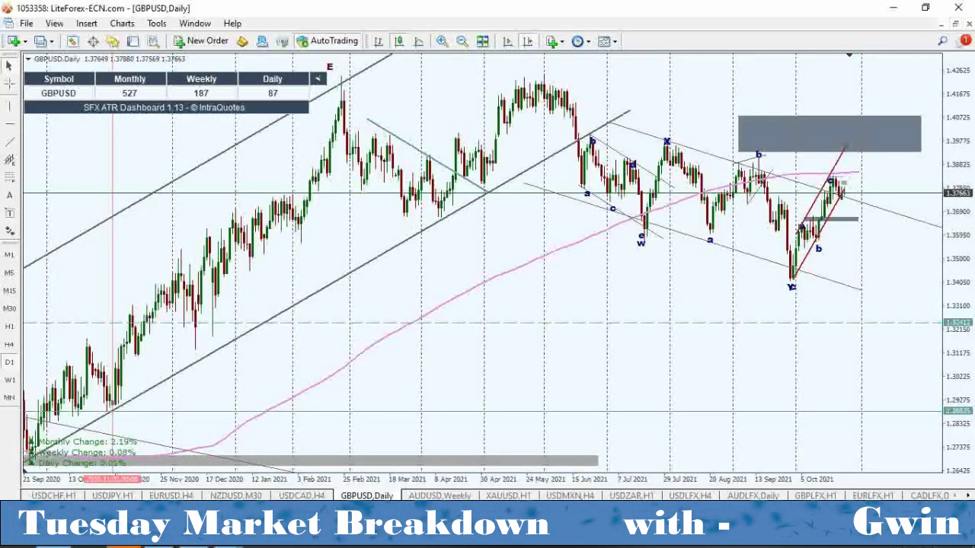
{"action": "mouse_move", "coordinate": [545, 78]}
{"action": "left_mouse_down"}
{"action": "mouse_move", "coordinate": [594, 141]}
{"action": "mouse_move", "coordinate": [642, 242]}
{"action": "left_mouse_up"}
{"action": "mouse_move", "coordinate": [641, 242]}
{"action": "left_mouse_down"}
{"action": "mouse_move", "coordinate": [667, 136]}
{"action": "mouse_move", "coordinate": [792, 287]}
{"action": "left_mouse_up"}
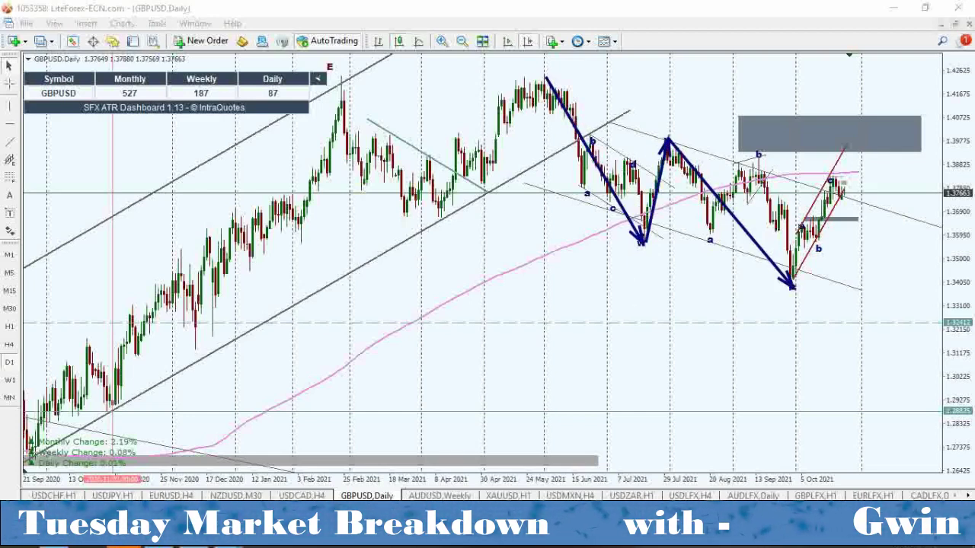
{"action": "key", "text": "Escape"}
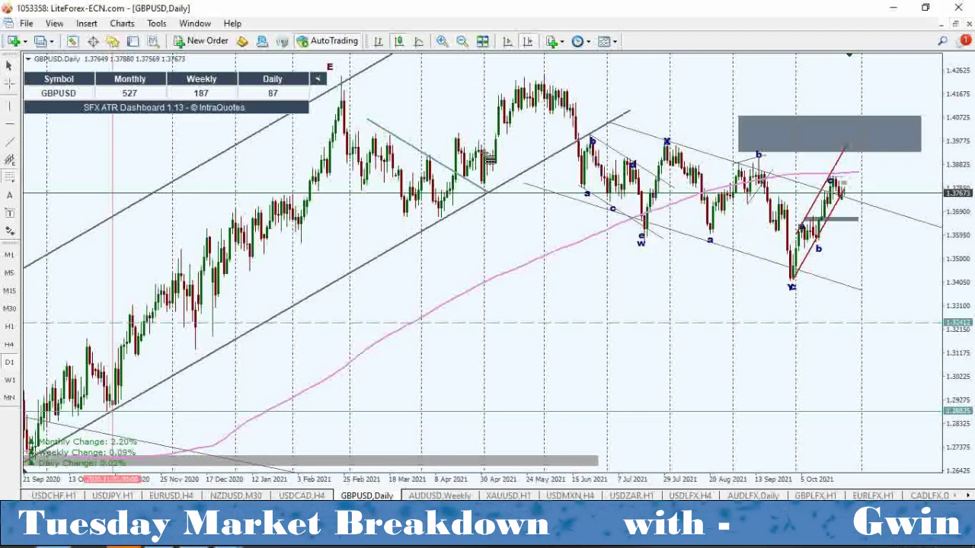
Apply a Fibonacci retracement to the GBPUSD Daily fall down to Y, and sketch and clear projected paths around the upper grey zone
{"action": "left_click_drag", "start_coordinate": [545, 89], "coordinate": [842, 278]}
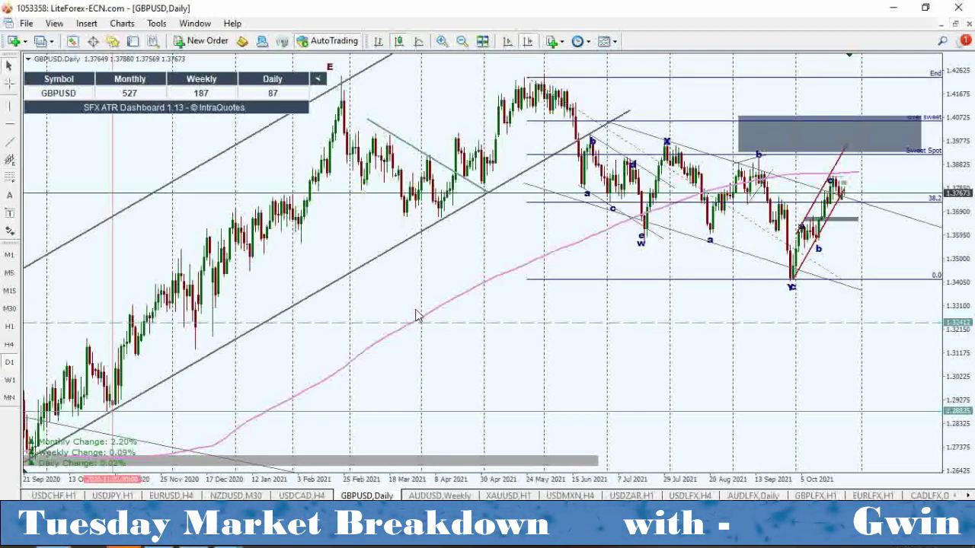
{"action": "mouse_move", "coordinate": [527, 79]}
{"action": "left_mouse_down"}
{"action": "mouse_move", "coordinate": [796, 286]}
{"action": "mouse_move", "coordinate": [853, 138]}
{"action": "left_mouse_up"}
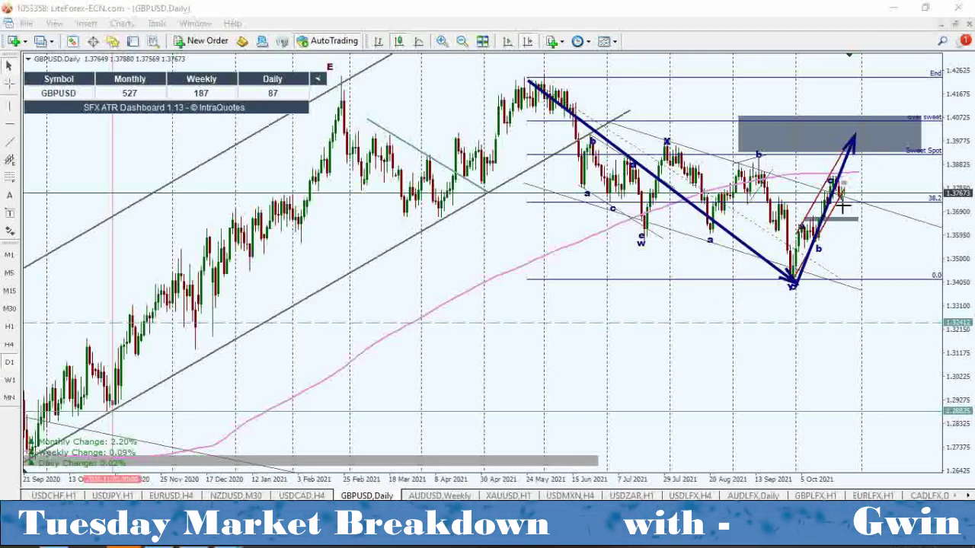
{"action": "left_click_drag", "start_coordinate": [843, 221], "coordinate": [879, 127]}
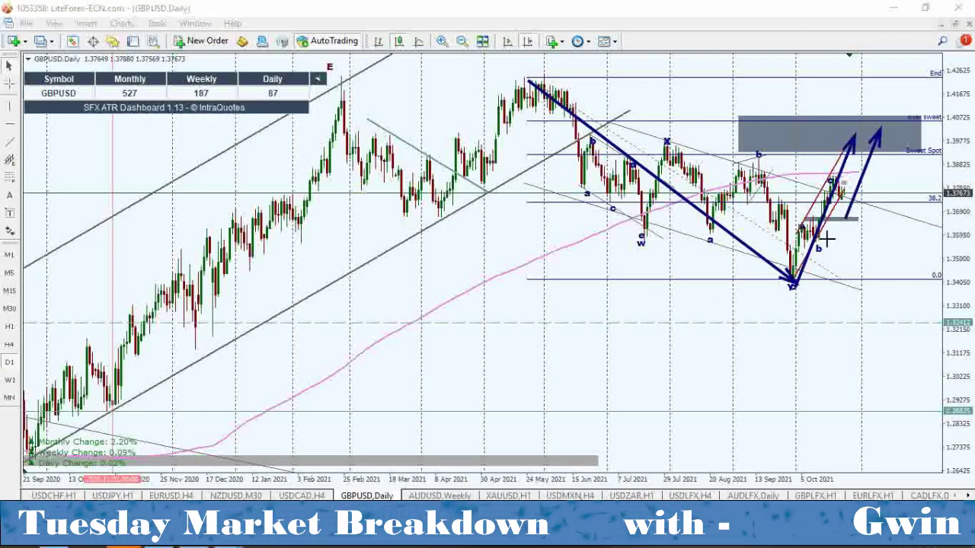
{"action": "left_click_drag", "start_coordinate": [881, 126], "coordinate": [917, 395]}
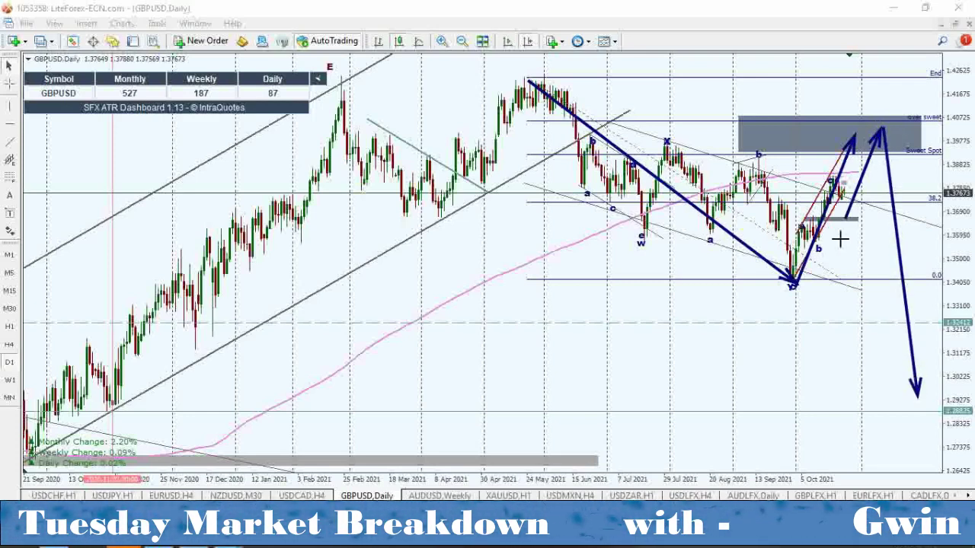
{"action": "left_click_drag", "start_coordinate": [830, 210], "coordinate": [877, 70]}
{"action": "left_click_drag", "start_coordinate": [874, 111], "coordinate": [905, 48]}
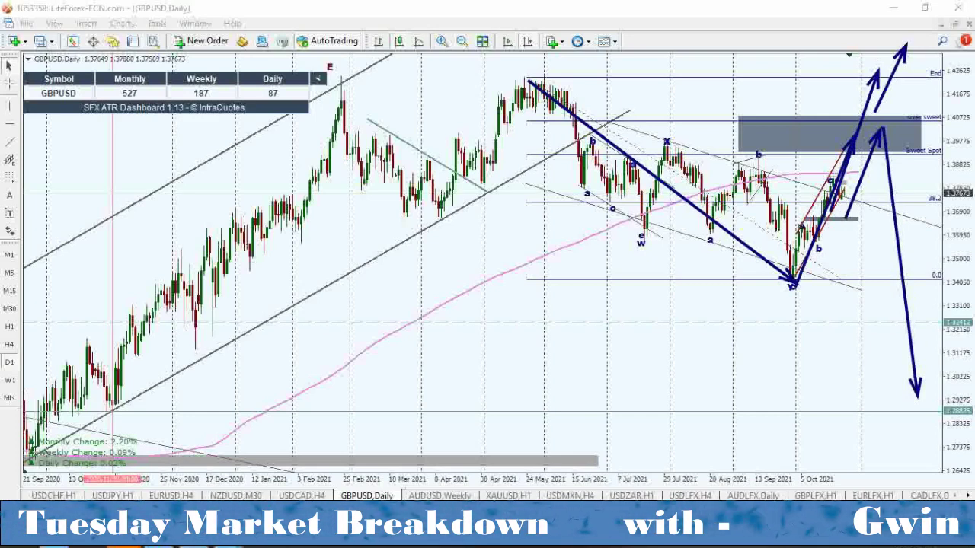
{"action": "key", "text": "Escape"}
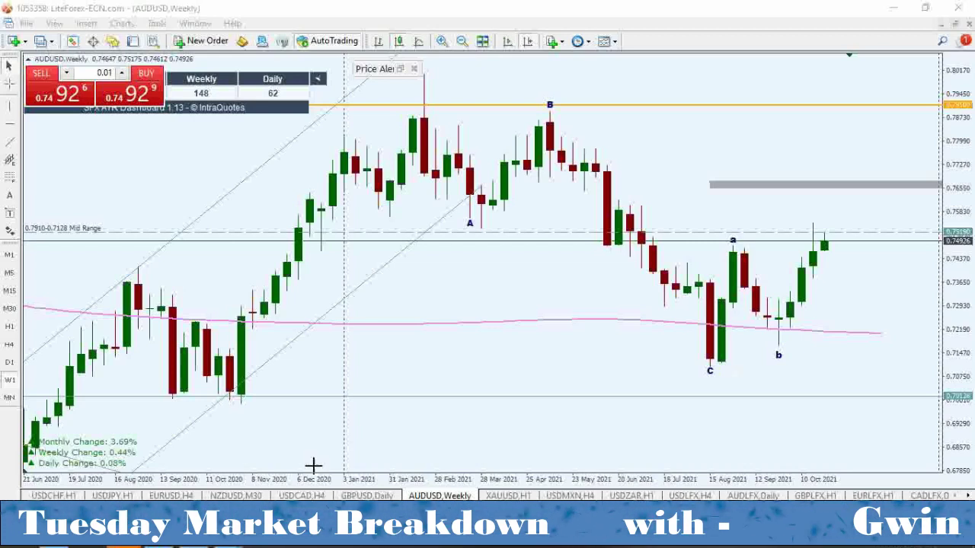
On AUDUSD Weekly, point arrows at the pink moving average near b, sketch the C-a-b path into the grey zone and down, and clear them
{"action": "left_click_drag", "start_coordinate": [904, 417], "coordinate": [785, 328]}
{"action": "mouse_move", "coordinate": [836, 431]}
{"action": "left_mouse_down"}
{"action": "mouse_move", "coordinate": [785, 374]}
{"action": "mouse_move", "coordinate": [769, 328]}
{"action": "left_mouse_up"}
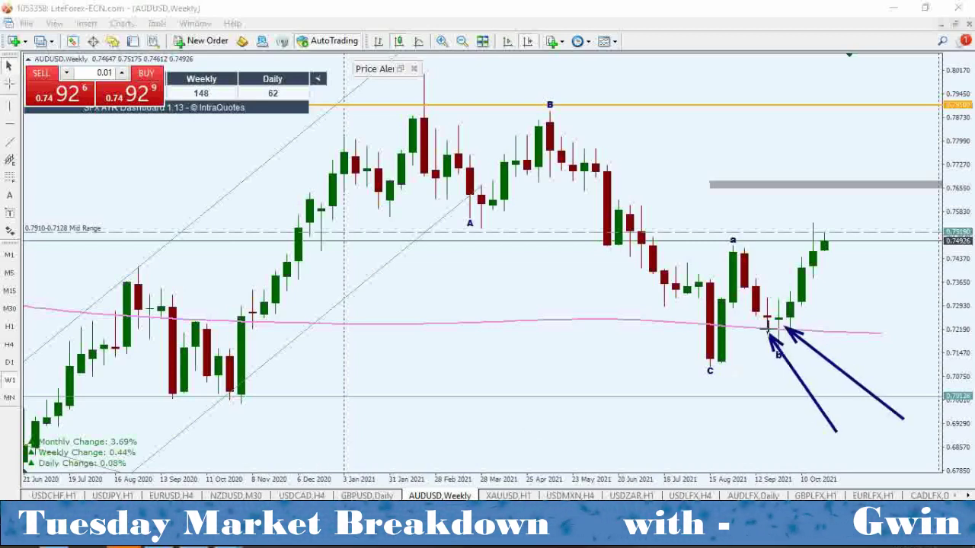
{"action": "left_click_drag", "start_coordinate": [906, 364], "coordinate": [793, 326]}
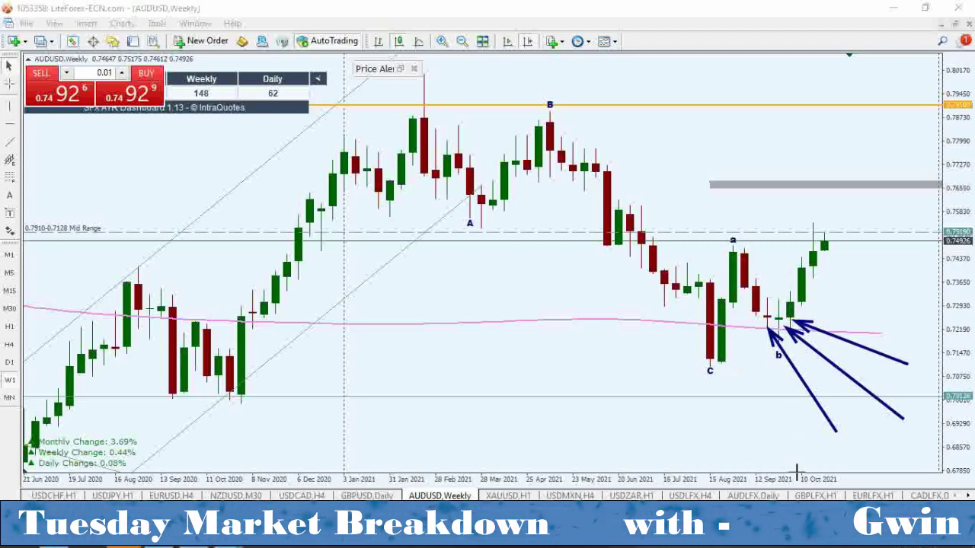
{"action": "mouse_move", "coordinate": [722, 364]}
{"action": "left_mouse_down"}
{"action": "mouse_move", "coordinate": [733, 252]}
{"action": "mouse_move", "coordinate": [780, 335]}
{"action": "mouse_move", "coordinate": [847, 185]}
{"action": "mouse_move", "coordinate": [914, 457]}
{"action": "left_mouse_up"}
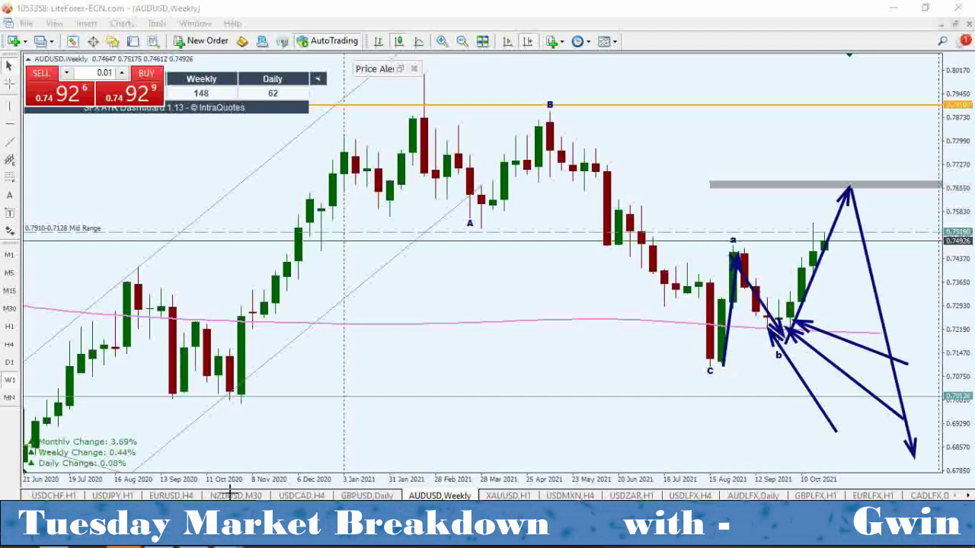
{"action": "key", "text": "Escape"}
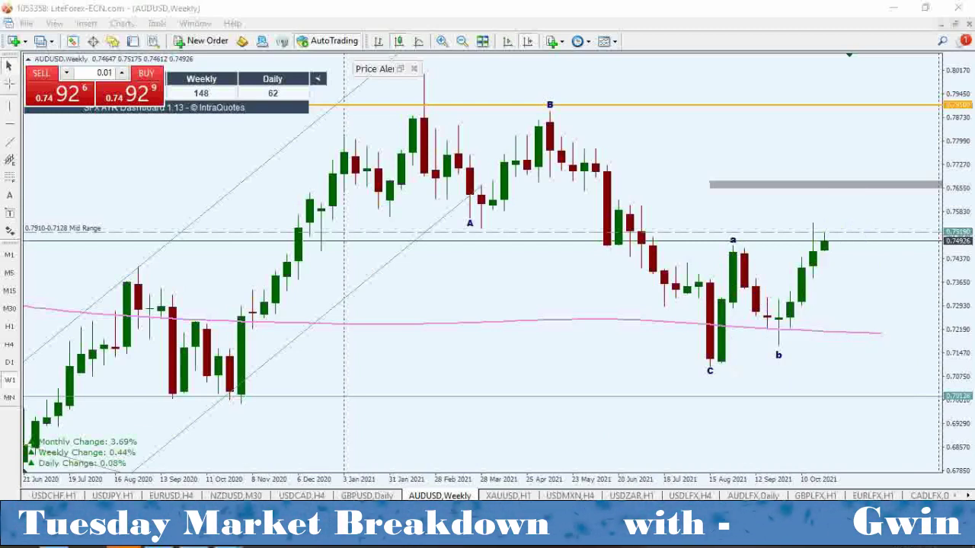
On a zoomed-out AUDUSD H1 chart, sketch the swings from the 21 October high with a projected fall and rebound, and clear the arrows
{"action": "left_click", "coordinate": [9, 362]}
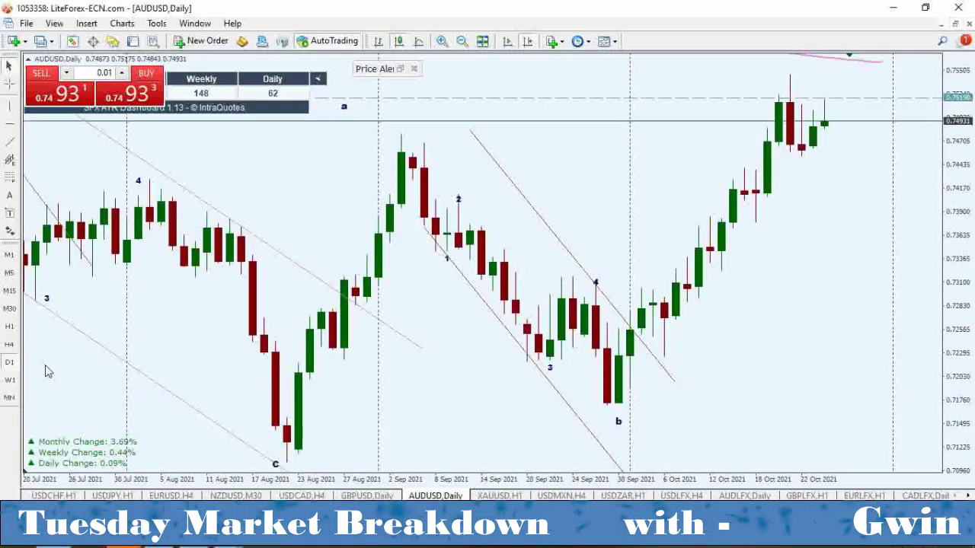
{"action": "left_click", "coordinate": [9, 326]}
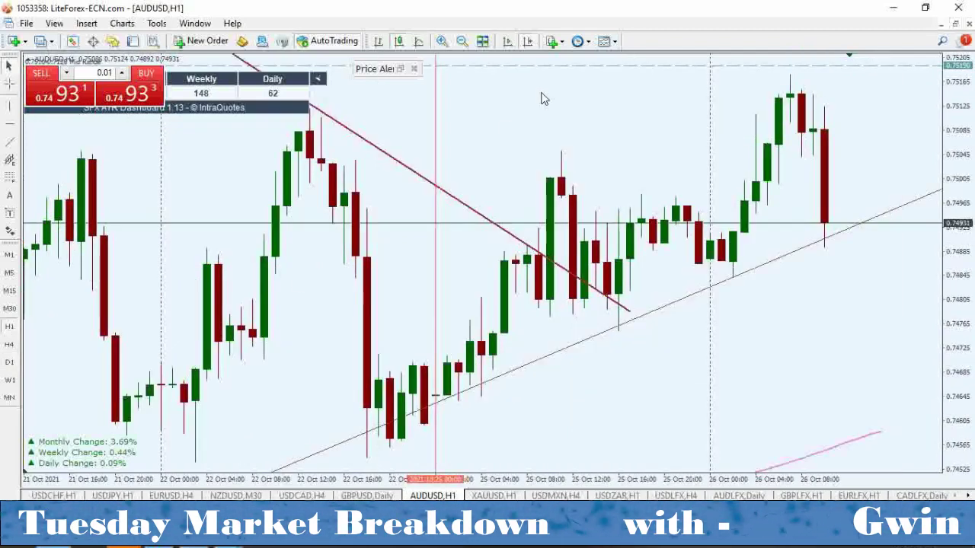
{"action": "left_click", "coordinate": [461, 41]}
{"action": "left_click", "coordinate": [461, 41]}
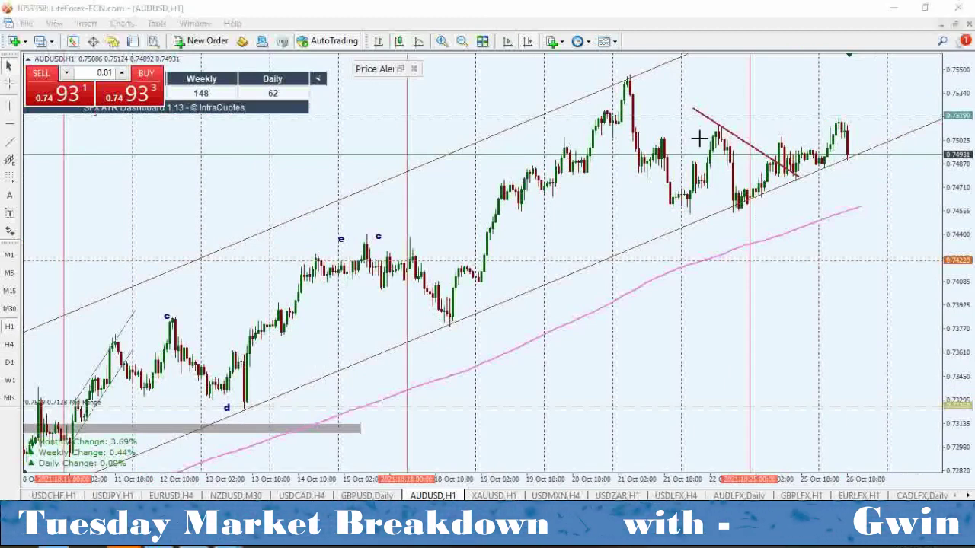
{"action": "mouse_move", "coordinate": [630, 82]}
{"action": "left_mouse_down"}
{"action": "mouse_move", "coordinate": [643, 174]}
{"action": "mouse_move", "coordinate": [660, 141]}
{"action": "mouse_move", "coordinate": [669, 207]}
{"action": "mouse_move", "coordinate": [736, 122]}
{"action": "mouse_move", "coordinate": [744, 213]}
{"action": "mouse_move", "coordinate": [851, 110]}
{"action": "mouse_move", "coordinate": [871, 334]}
{"action": "left_mouse_up"}
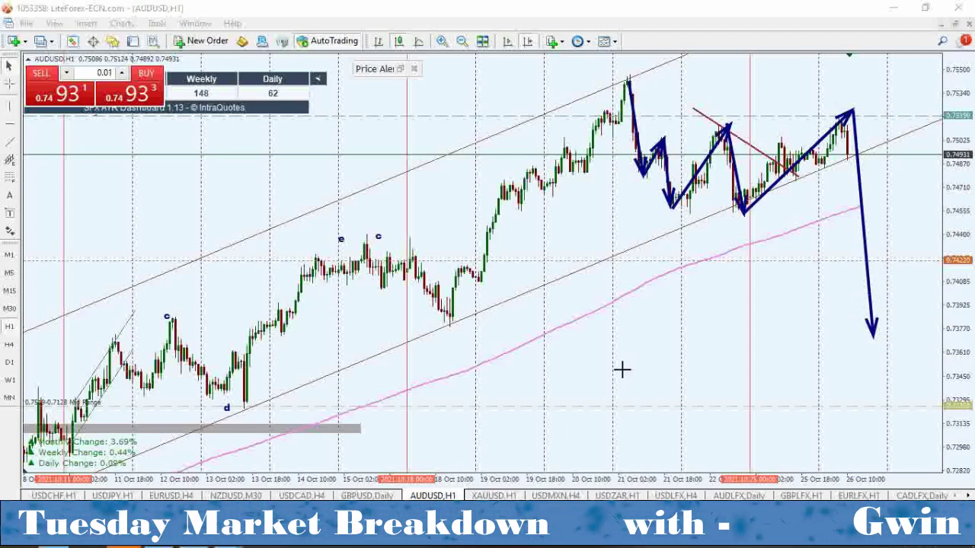
{"action": "mouse_move", "coordinate": [873, 343]}
{"action": "left_mouse_down"}
{"action": "mouse_move", "coordinate": [901, 259]}
{"action": "mouse_move", "coordinate": [924, 64]}
{"action": "left_mouse_up"}
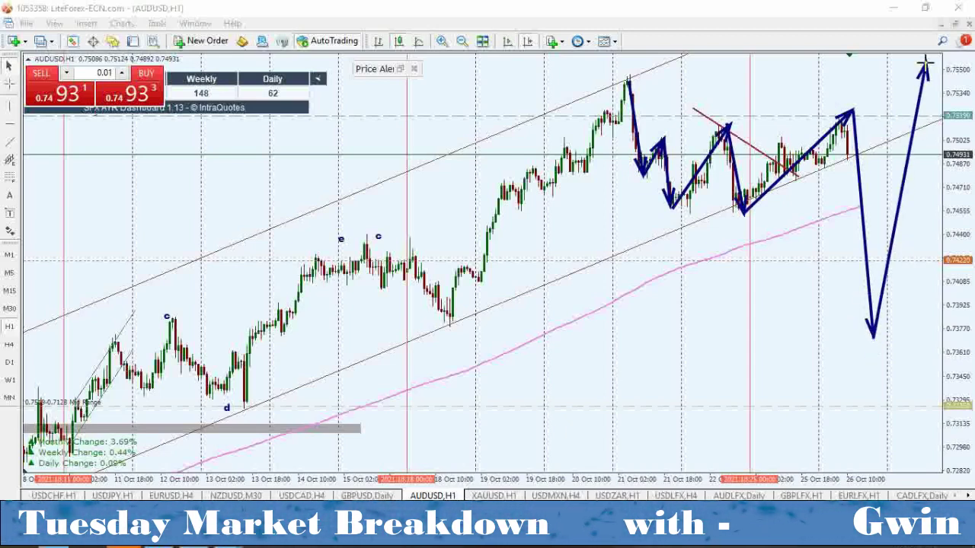
{"action": "key", "text": "Escape"}
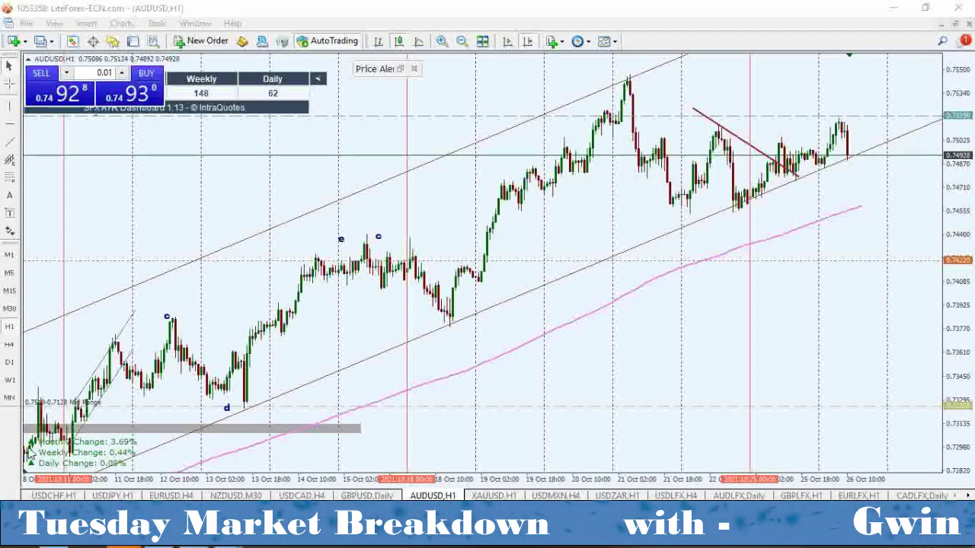
Box the Sweet Spot to over sweet zone of the AUDUSD H1 fall from the 21 October high with a rectangle, using a temporary Fibonacci retracement
{"action": "left_click", "coordinate": [9, 177]}
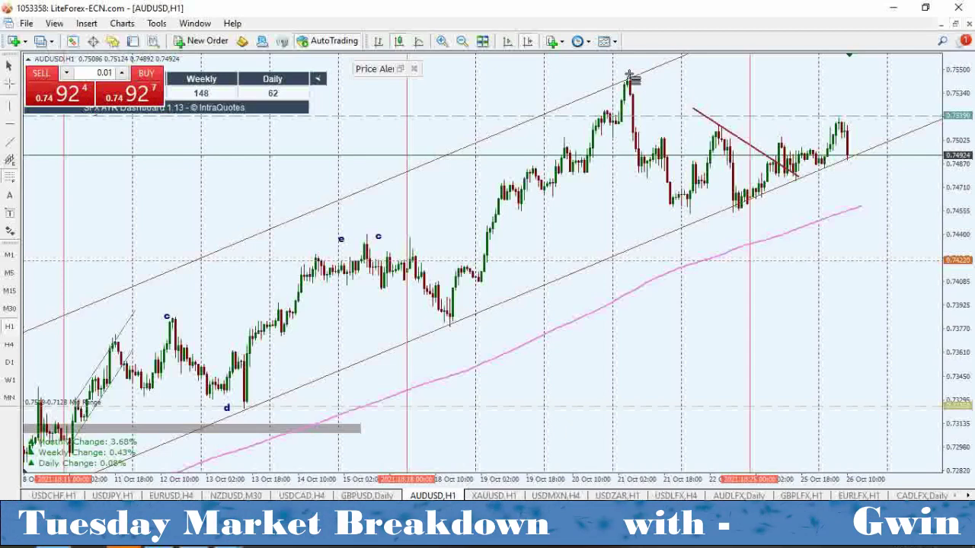
{"action": "left_click_drag", "start_coordinate": [629, 75], "coordinate": [838, 210]}
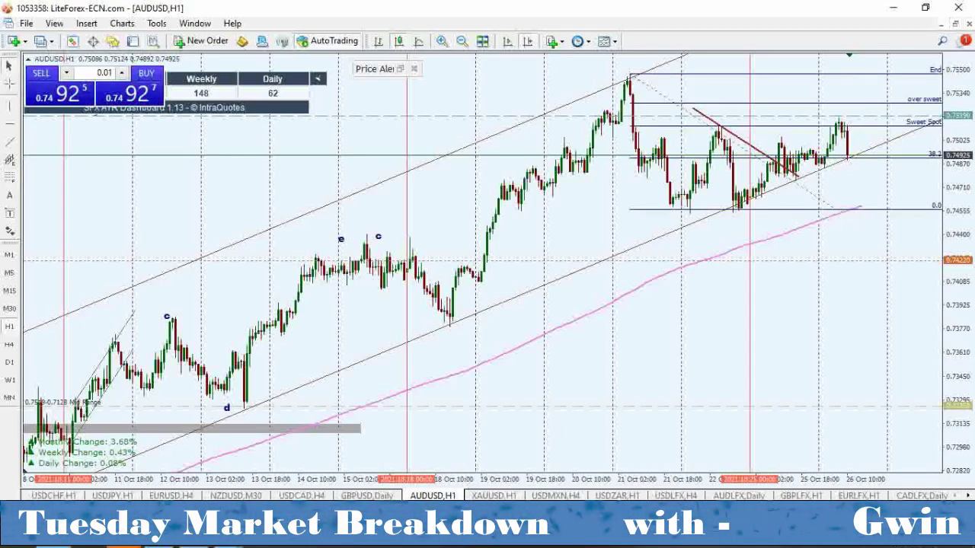
{"action": "left_click", "coordinate": [122, 24]}
{"action": "mouse_move", "coordinate": [87, 24]}
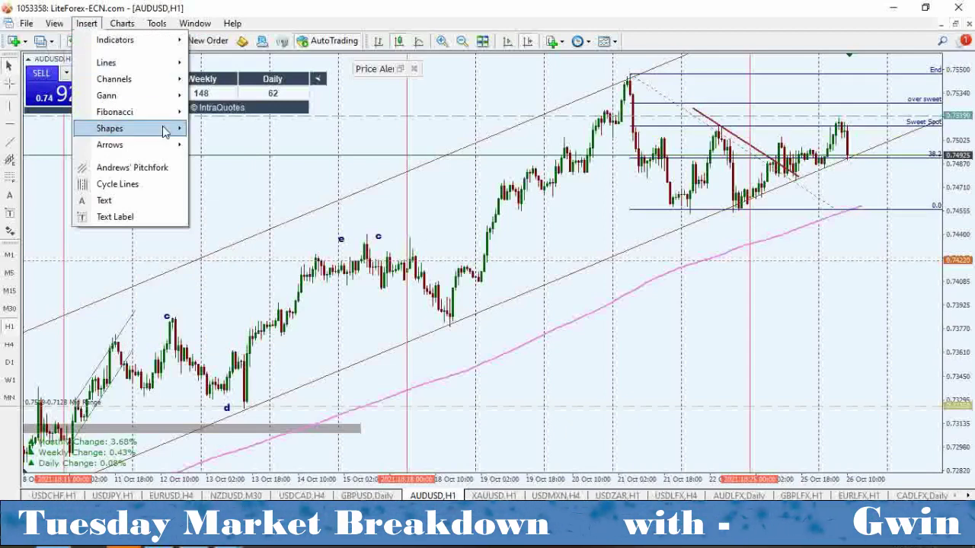
{"action": "mouse_move", "coordinate": [170, 129]}
{"action": "left_click", "coordinate": [217, 126]}
{"action": "left_click_drag", "start_coordinate": [777, 104], "coordinate": [935, 130]}
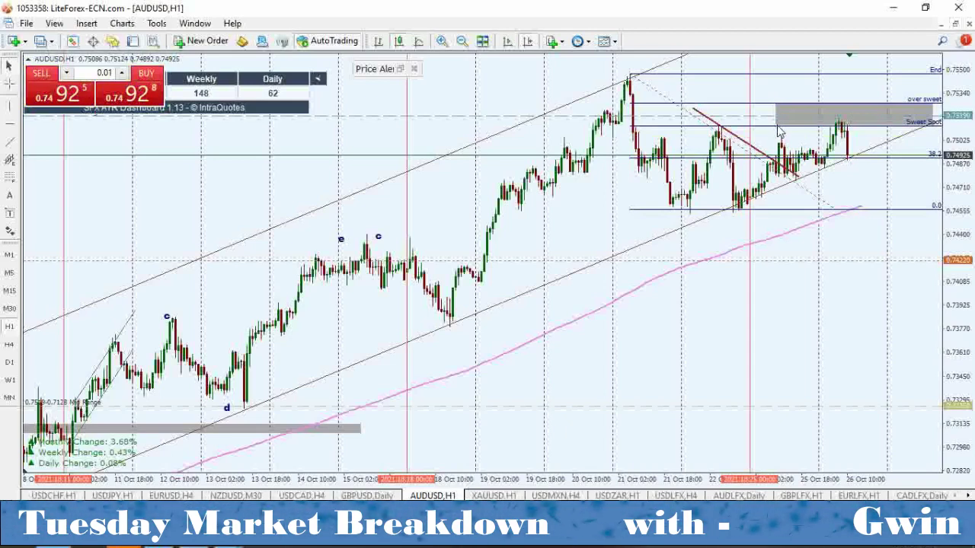
{"action": "right_click", "coordinate": [745, 153]}
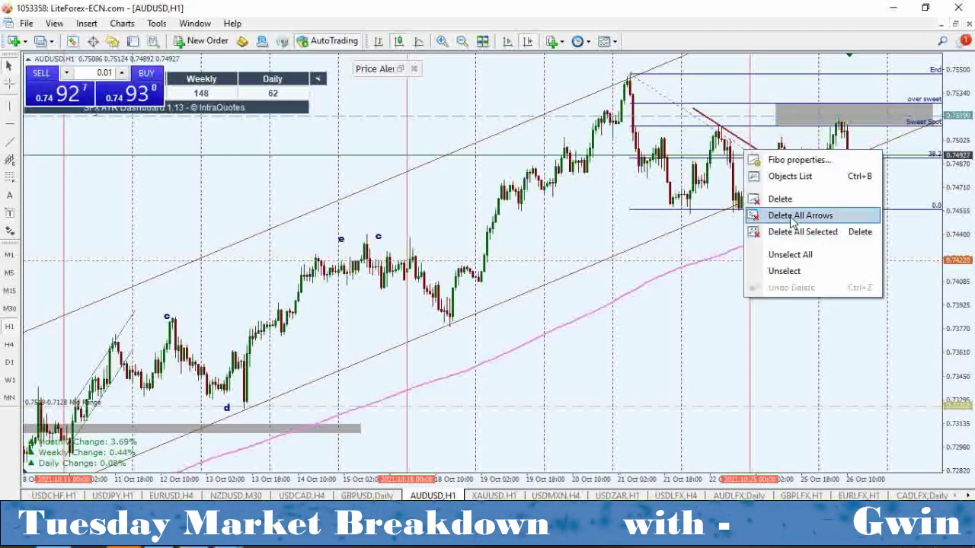
{"action": "left_click", "coordinate": [769, 198]}
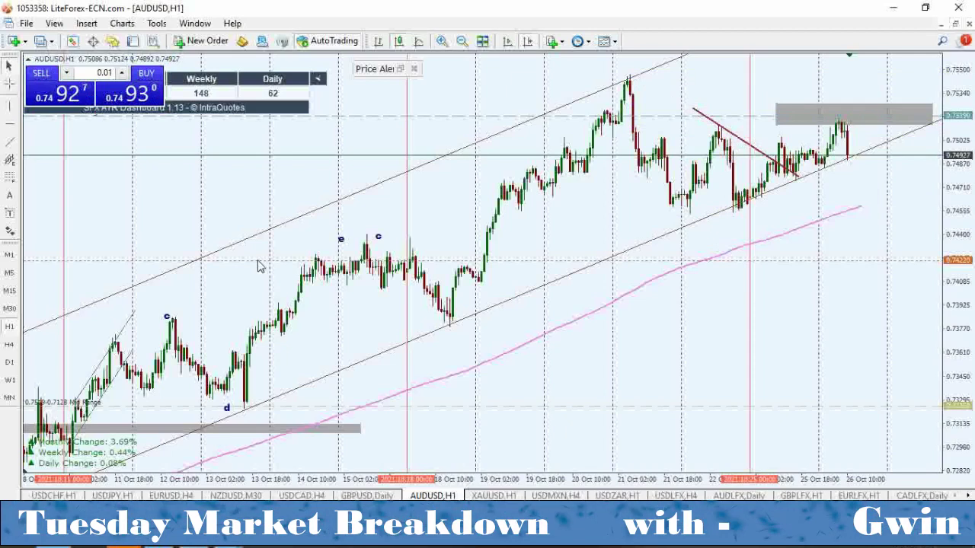
On AUDUSD M30, draw a rising channel from the 25 October low, with its upper line fitted along the recent highs
{"action": "left_click", "coordinate": [17, 307]}
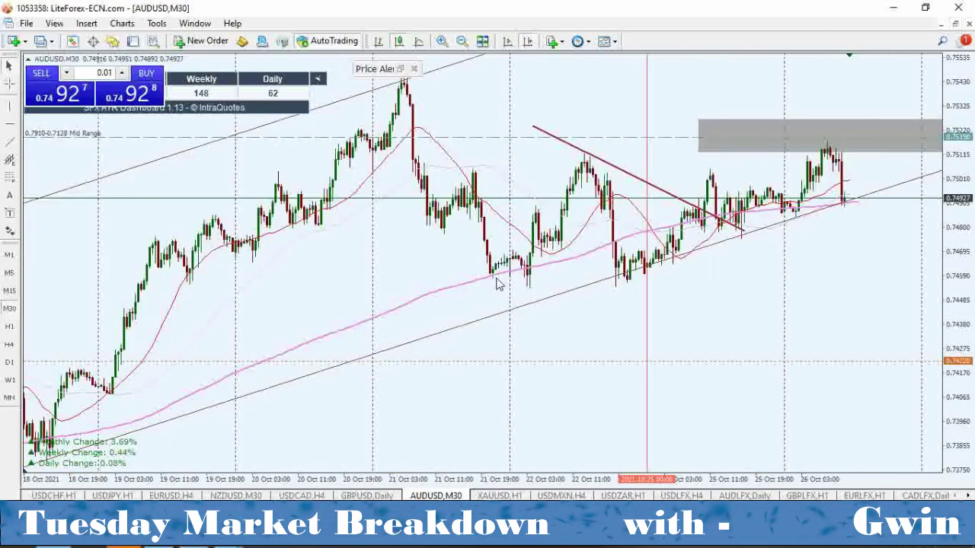
{"action": "left_click", "coordinate": [10, 159]}
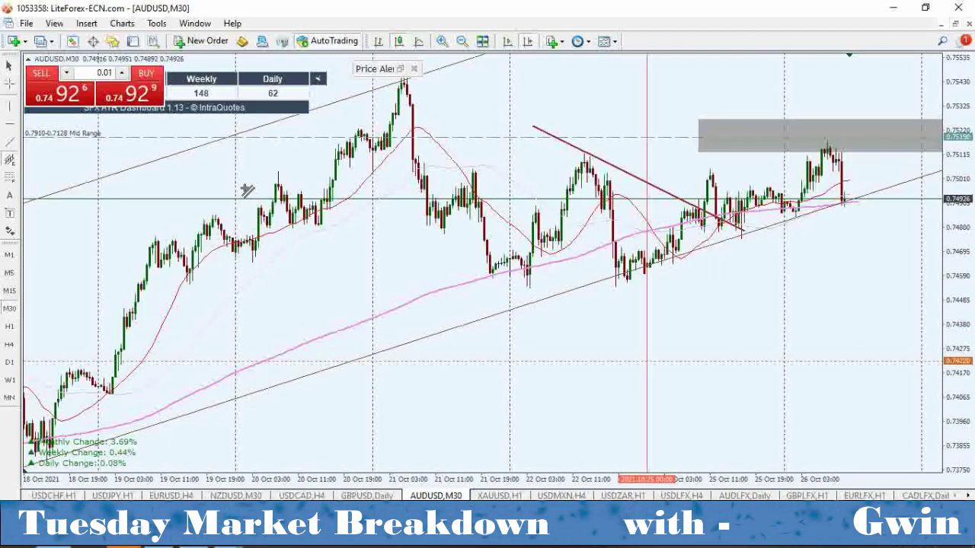
{"action": "mouse_move", "coordinate": [635, 281]}
{"action": "left_mouse_down"}
{"action": "mouse_move", "coordinate": [908, 167]}
{"action": "mouse_move", "coordinate": [921, 179]}
{"action": "left_mouse_up"}
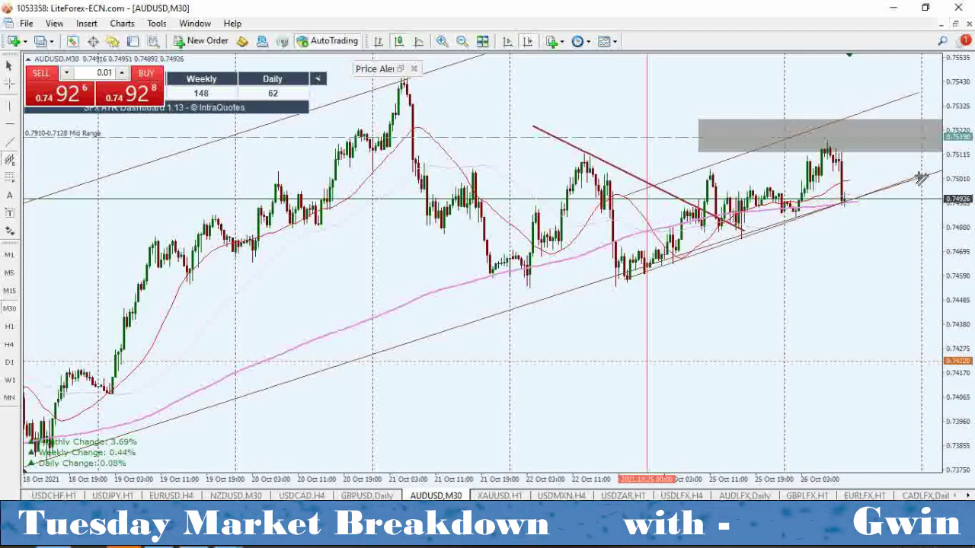
{"action": "left_click_drag", "start_coordinate": [644, 200], "coordinate": [649, 199]}
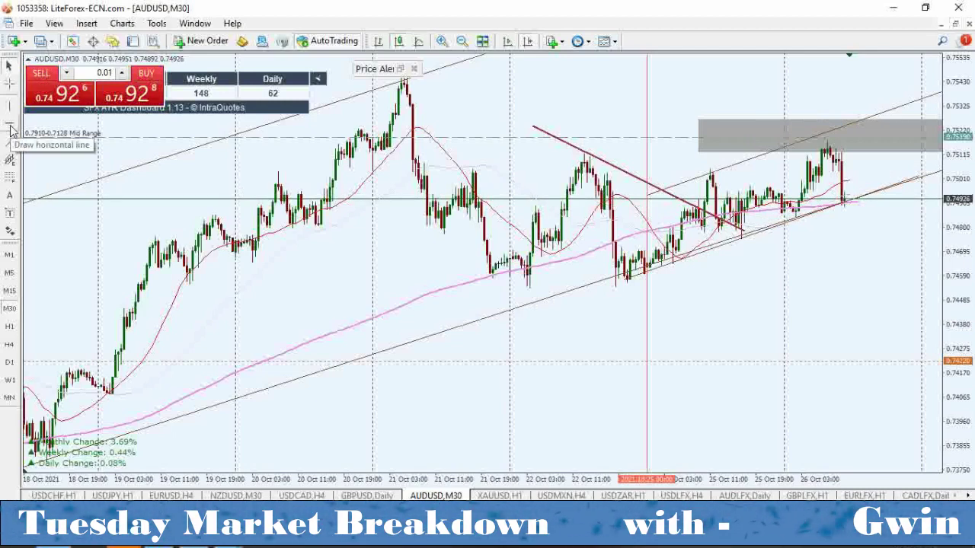
Measure the AUDUSD M30 distance from 0.74793, below the rising channel, down to the orange dotted 0.74220 level
{"action": "left_click", "coordinate": [9, 84]}
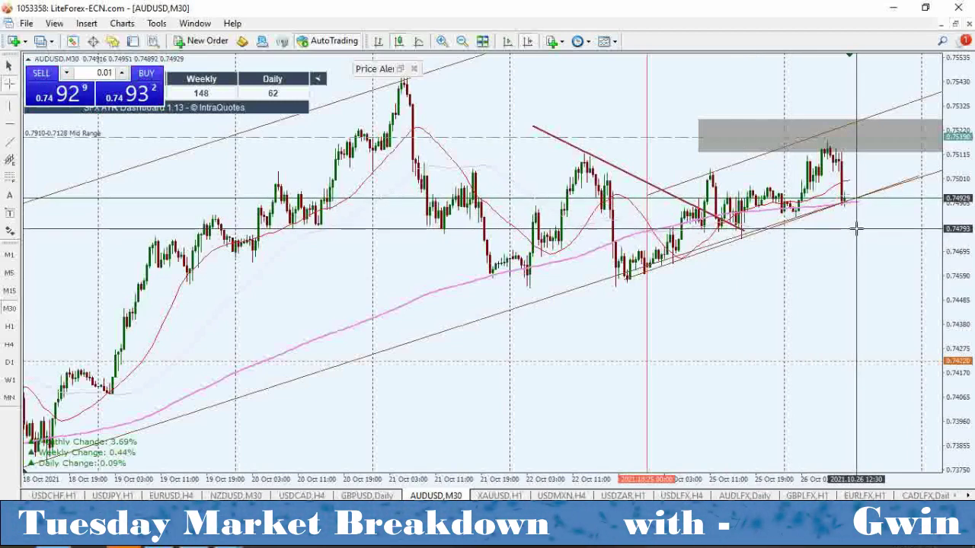
{"action": "left_click_drag", "start_coordinate": [856, 229], "coordinate": [878, 360]}
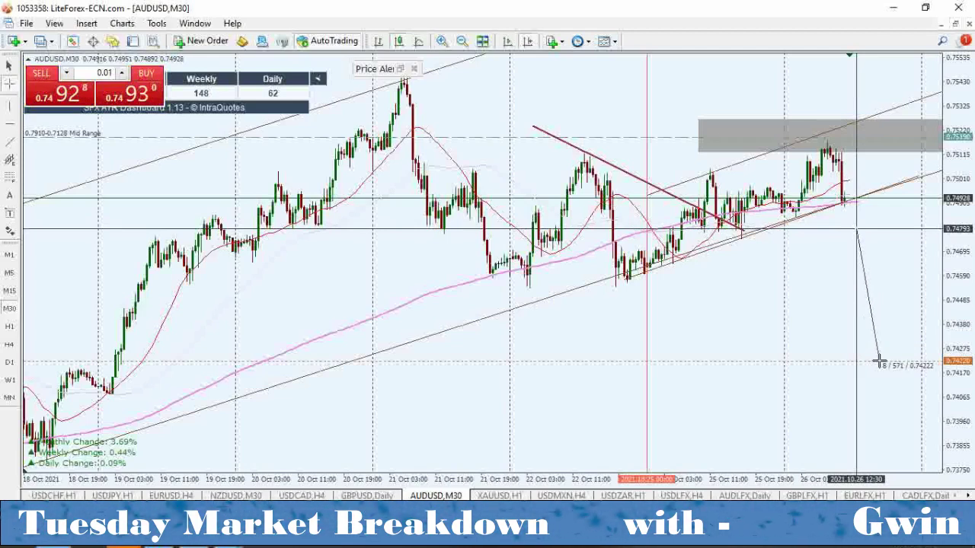
On AUDUSD H4, box the 38.2 zone of the rise from late September using a temporary Fibonacci retracement, and measure down to the box
{"action": "left_click_drag", "start_coordinate": [878, 361], "coordinate": [876, 419]}
{"action": "left_click", "coordinate": [11, 344]}
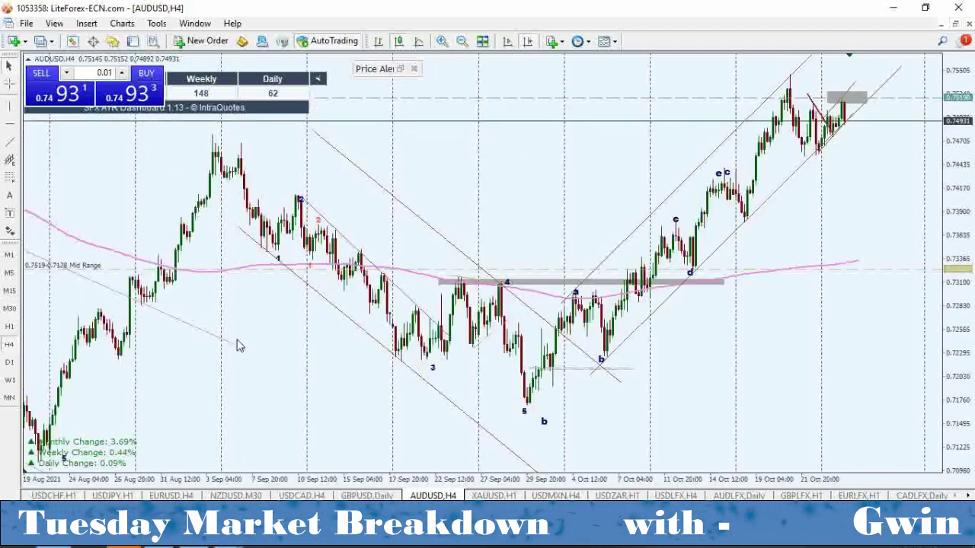
{"action": "left_click", "coordinate": [11, 178]}
{"action": "mouse_move", "coordinate": [526, 401]}
{"action": "left_mouse_down"}
{"action": "mouse_move", "coordinate": [837, 369]}
{"action": "mouse_move", "coordinate": [847, 91]}
{"action": "mouse_move", "coordinate": [859, 72]}
{"action": "left_mouse_up"}
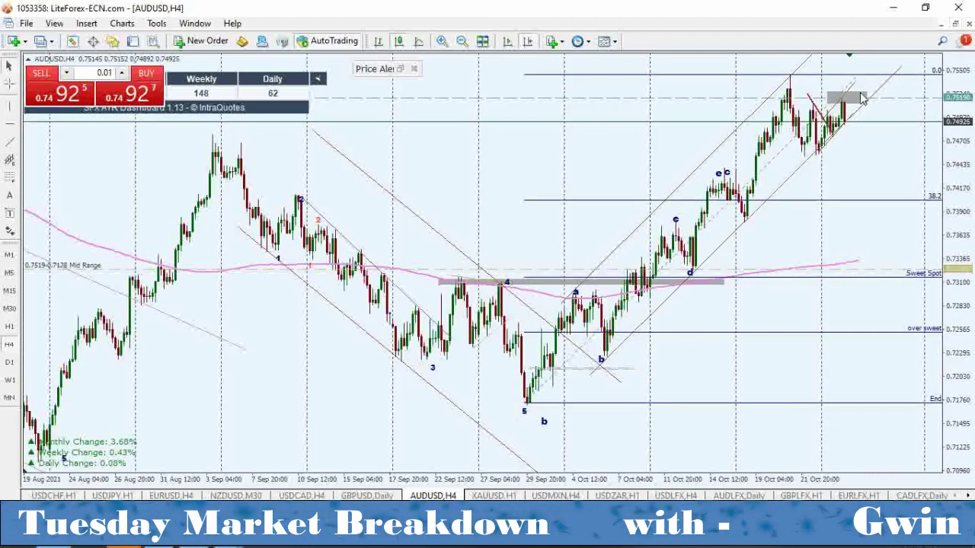
{"action": "left_click", "coordinate": [92, 23]}
{"action": "mouse_move", "coordinate": [180, 129]}
{"action": "left_click", "coordinate": [220, 128]}
{"action": "left_click_drag", "start_coordinate": [759, 195], "coordinate": [947, 210]}
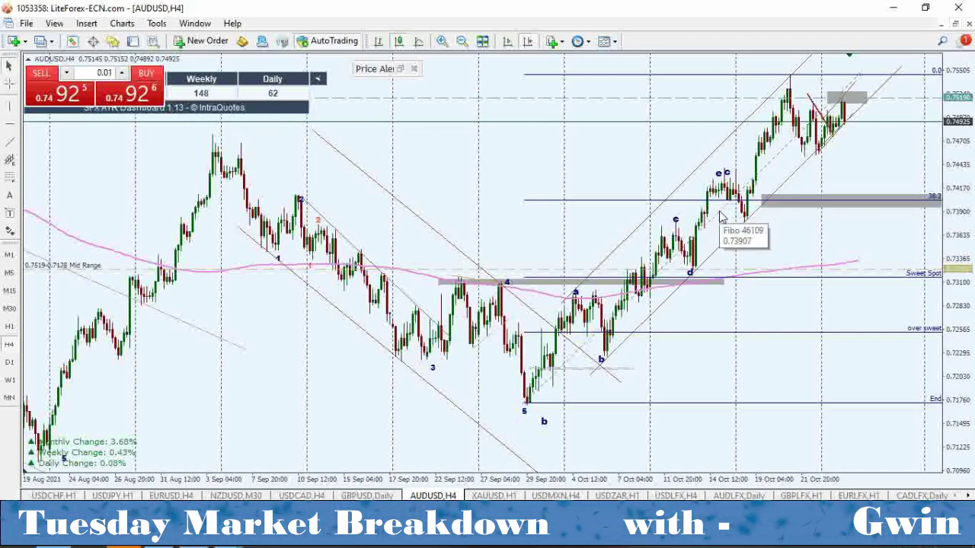
{"action": "right_click", "coordinate": [702, 223]}
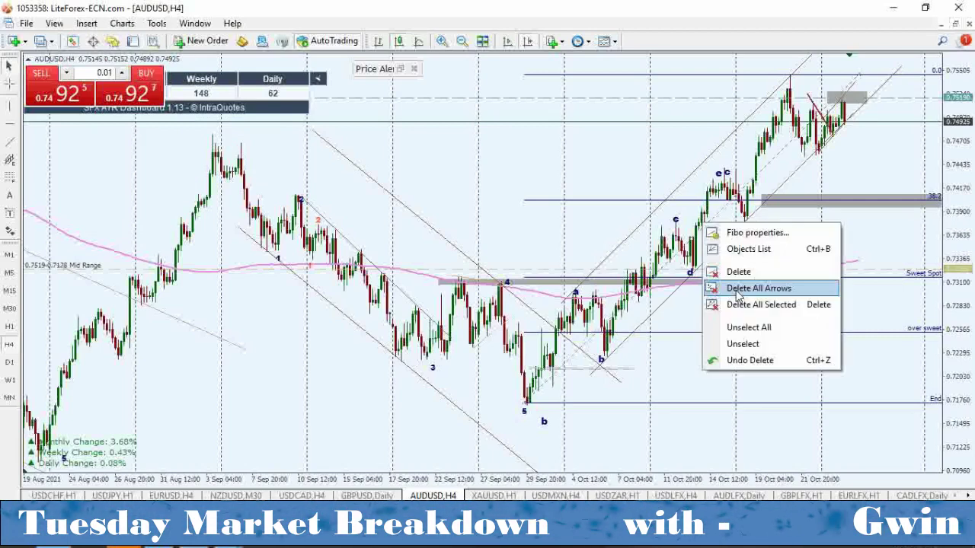
{"action": "left_click", "coordinate": [738, 272]}
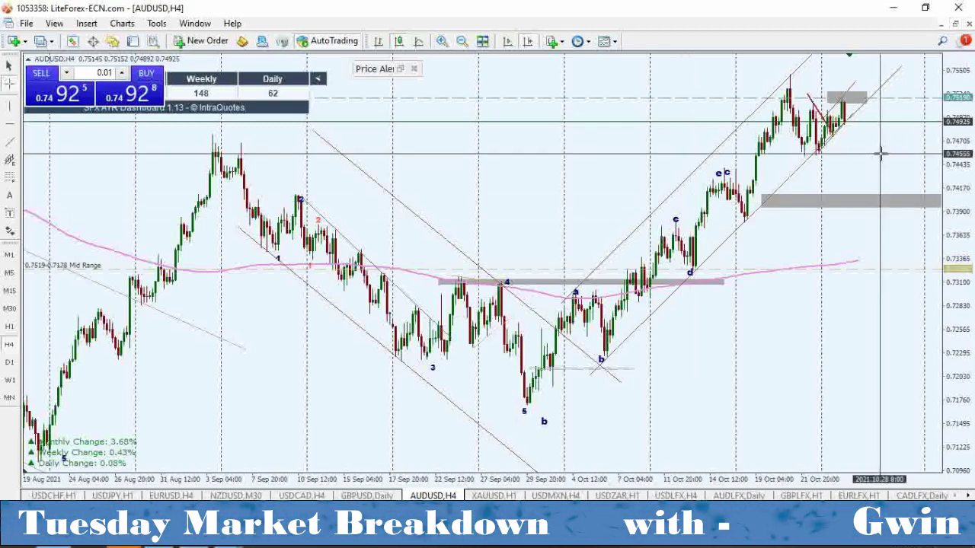
{"action": "left_click_drag", "start_coordinate": [849, 55], "coordinate": [862, 203]}
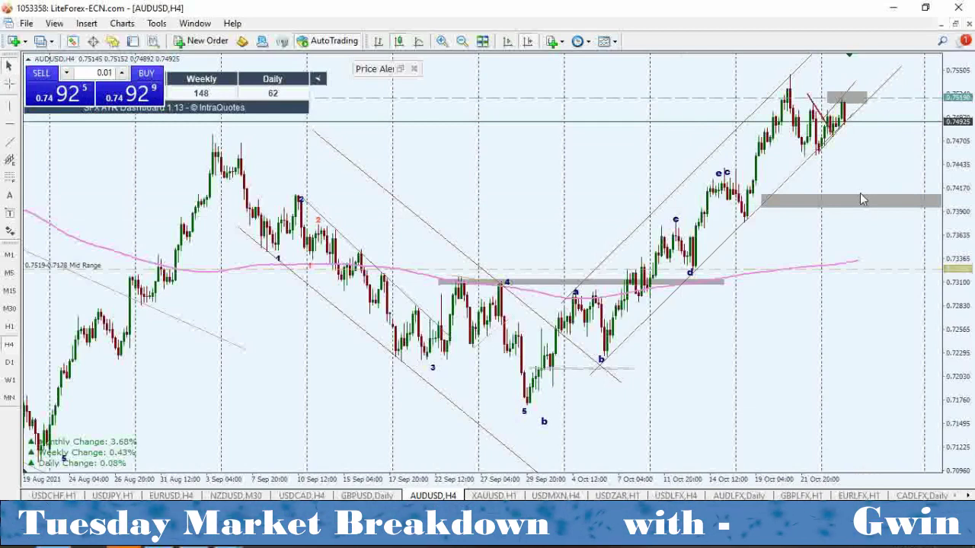
On XAUUSD H1, sketch the a-b-c-d-e swings from the late September low with a projected fall through the rising channel, and clear the arrows
{"action": "left_click", "coordinate": [497, 495]}
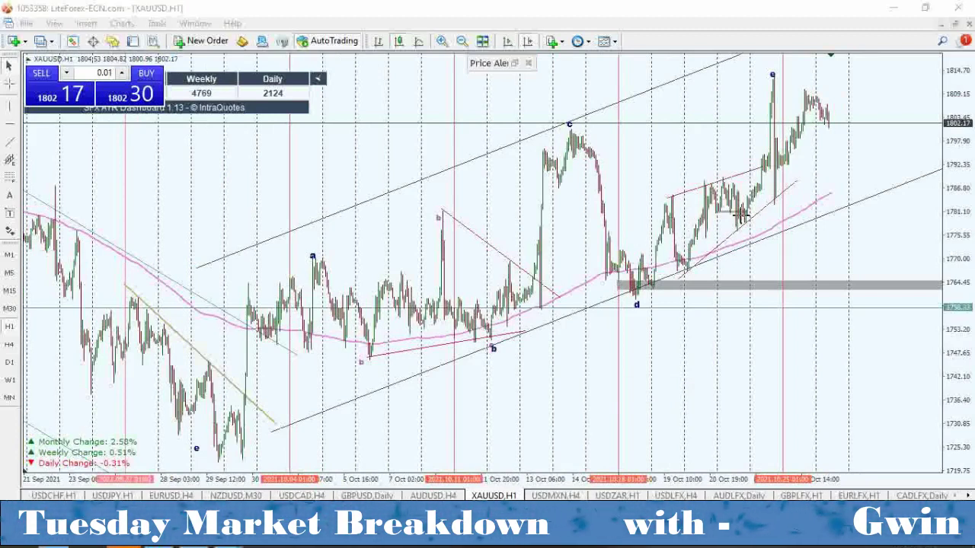
{"action": "left_click_drag", "start_coordinate": [736, 215], "coordinate": [776, 292]}
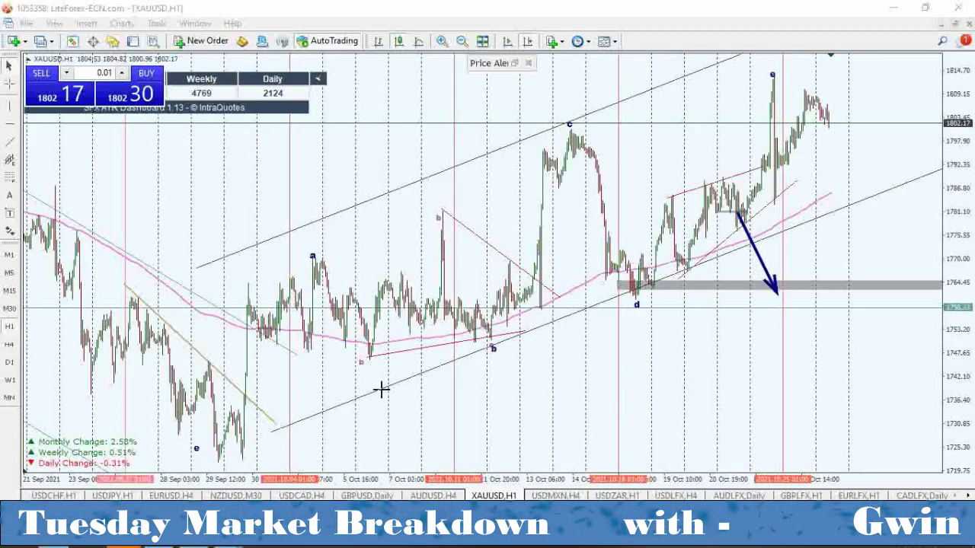
{"action": "mouse_move", "coordinate": [224, 447]}
{"action": "left_mouse_down"}
{"action": "mouse_move", "coordinate": [312, 254]}
{"action": "mouse_move", "coordinate": [371, 361]}
{"action": "mouse_move", "coordinate": [441, 212]}
{"action": "mouse_move", "coordinate": [492, 347]}
{"action": "left_mouse_up"}
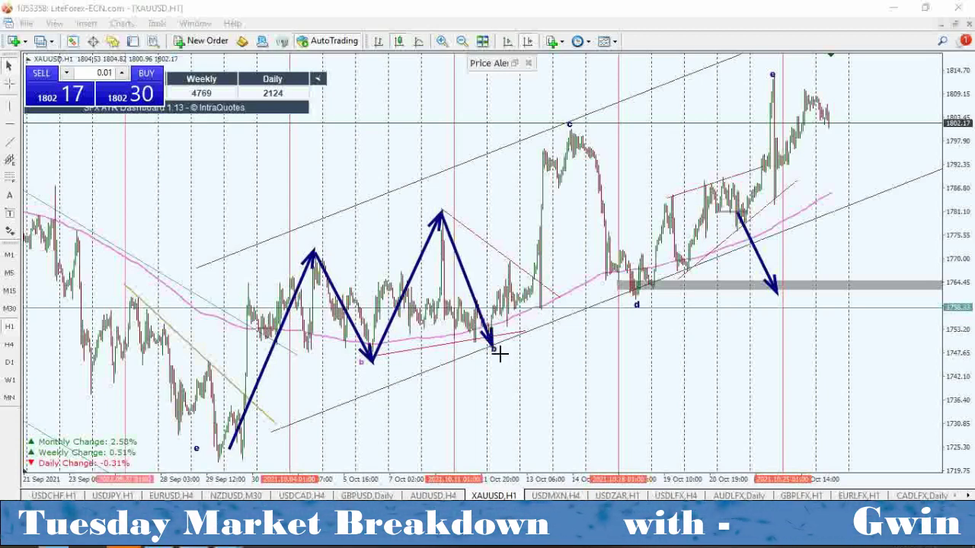
{"action": "mouse_move", "coordinate": [560, 395]}
{"action": "left_mouse_down"}
{"action": "mouse_move", "coordinate": [513, 352]}
{"action": "mouse_move", "coordinate": [503, 356]}
{"action": "mouse_move", "coordinate": [543, 250]}
{"action": "mouse_move", "coordinate": [565, 118]}
{"action": "mouse_move", "coordinate": [640, 292]}
{"action": "mouse_move", "coordinate": [773, 76]}
{"action": "left_mouse_up"}
{"action": "mouse_move", "coordinate": [738, 215]}
{"action": "left_mouse_down"}
{"action": "mouse_move", "coordinate": [771, 261]}
{"action": "mouse_move", "coordinate": [775, 288]}
{"action": "left_mouse_up"}
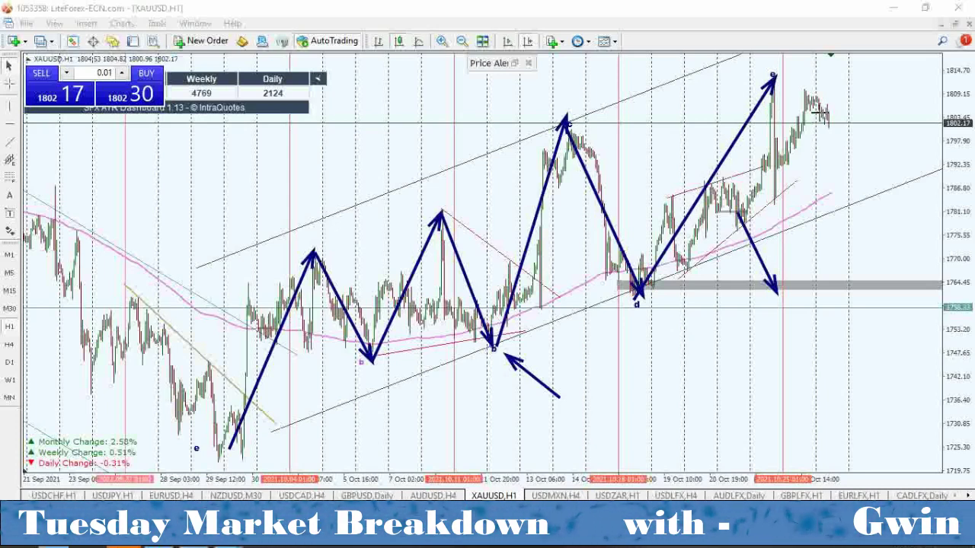
{"action": "mouse_move", "coordinate": [808, 93]}
{"action": "left_mouse_down"}
{"action": "mouse_move", "coordinate": [829, 130]}
{"action": "mouse_move", "coordinate": [851, 306]}
{"action": "mouse_move", "coordinate": [900, 472]}
{"action": "left_mouse_up"}
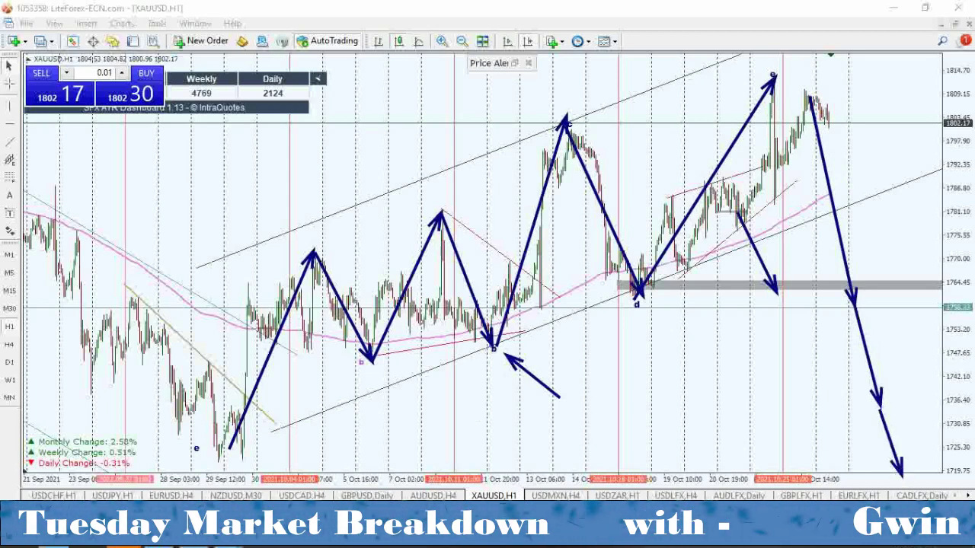
{"action": "key", "text": "e"}
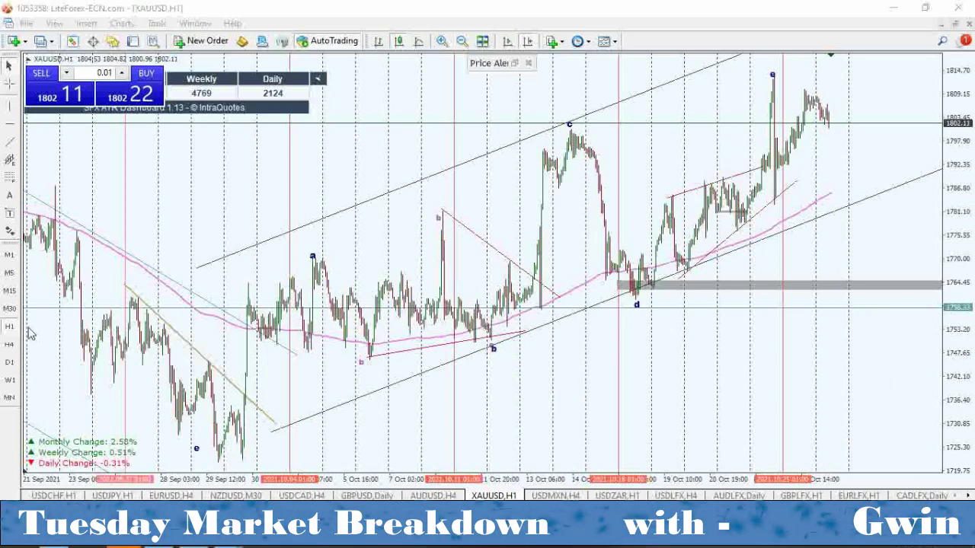
On a zoomed-out XAUUSD Daily chart, check the fall from the wave 3 high to the W low with a temporary Fibonacci retracement
{"action": "left_click", "coordinate": [9, 344]}
{"action": "left_click_drag", "start_coordinate": [323, 367], "coordinate": [245, 358]}
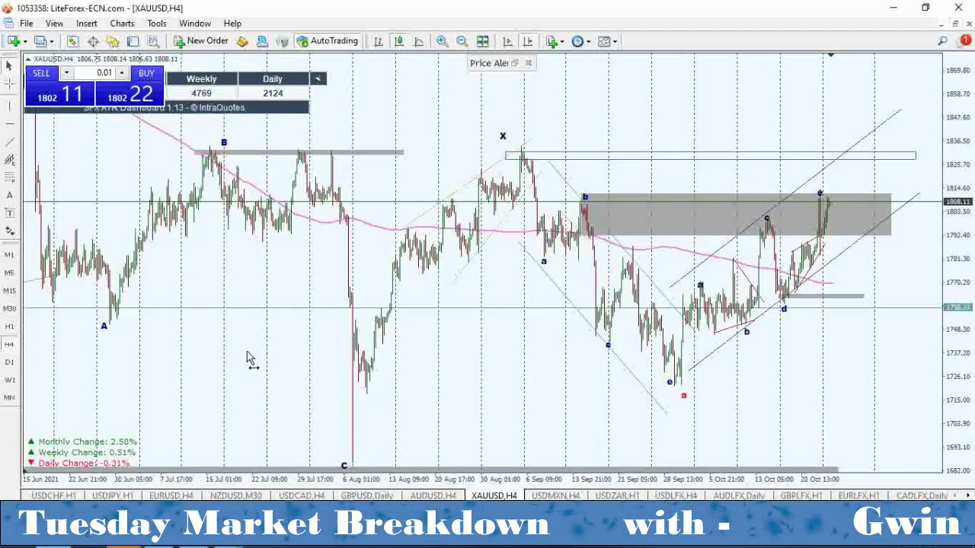
{"action": "left_click", "coordinate": [9, 362]}
{"action": "left_click_drag", "start_coordinate": [491, 283], "coordinate": [394, 276]}
{"action": "left_click_drag", "start_coordinate": [391, 322], "coordinate": [522, 120]}
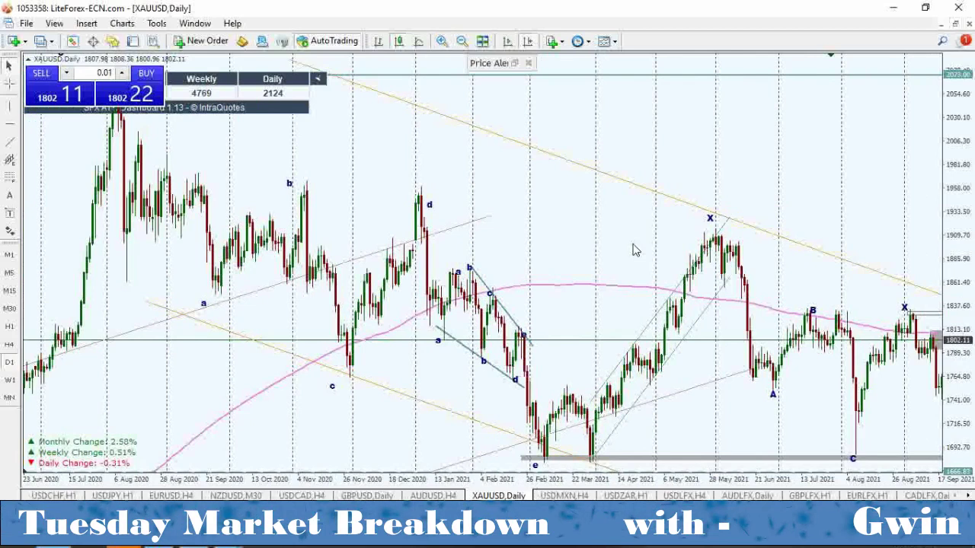
{"action": "left_click_drag", "start_coordinate": [633, 248], "coordinate": [584, 229]}
{"action": "left_click", "coordinate": [462, 41]}
{"action": "left_click_drag", "start_coordinate": [513, 157], "coordinate": [796, 162]}
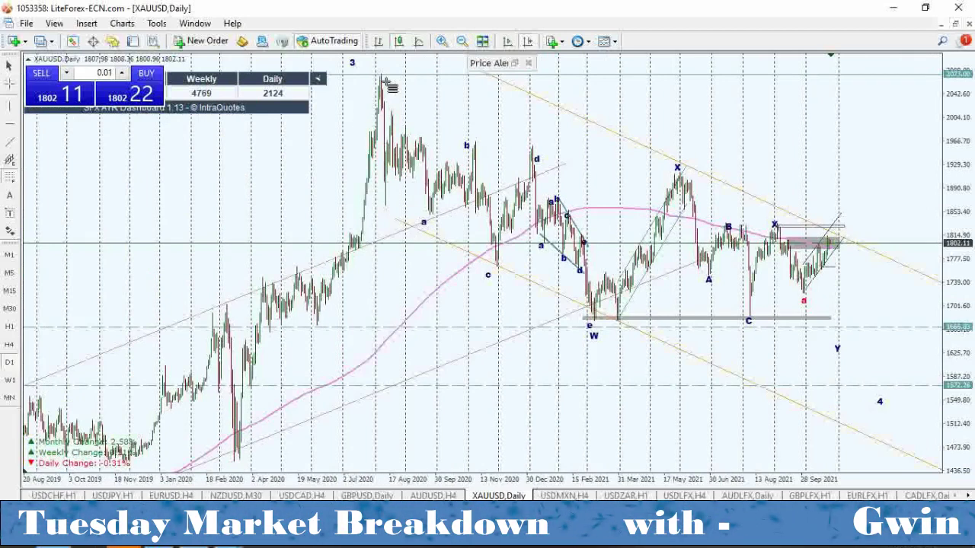
{"action": "left_click_drag", "start_coordinate": [380, 77], "coordinate": [689, 324]}
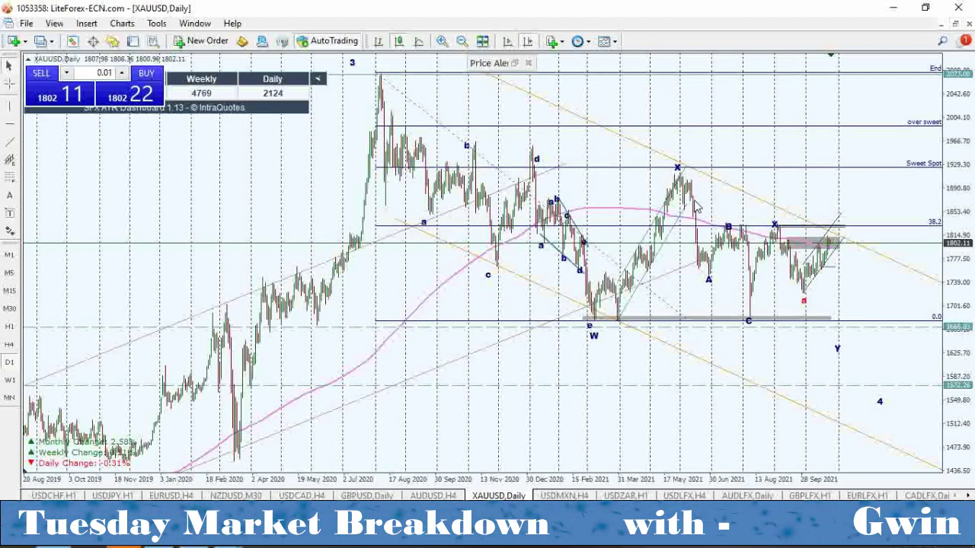
{"action": "right_click", "coordinate": [665, 308]}
{"action": "left_click", "coordinate": [682, 352]}
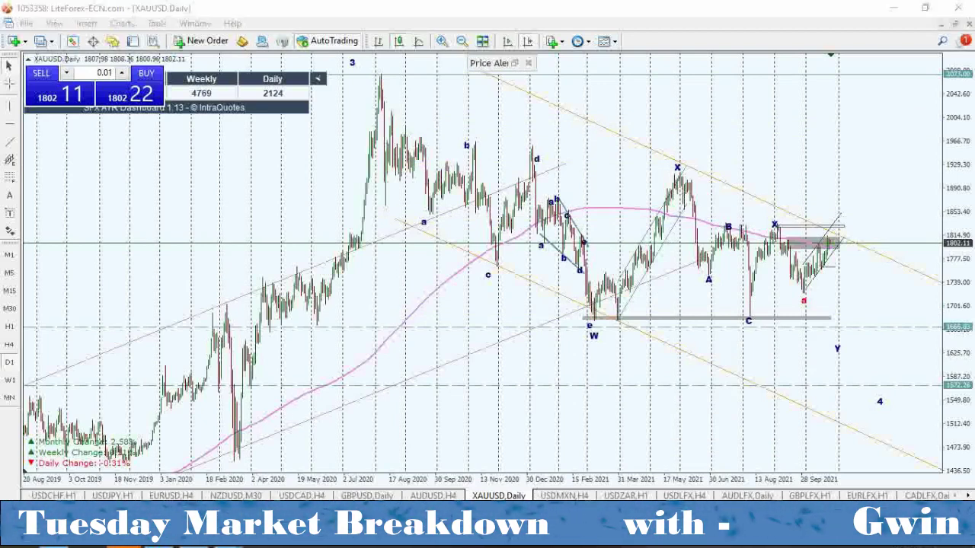
On XAUUSD Daily, sketch the W, X and Y legs and the smaller swings from X falling toward 4, and clear the arrows
{"action": "left_click_drag", "start_coordinate": [373, 69], "coordinate": [476, 227]}
{"action": "mouse_move", "coordinate": [550, 300]}
{"action": "left_mouse_down"}
{"action": "mouse_move", "coordinate": [608, 328]}
{"action": "mouse_move", "coordinate": [683, 171]}
{"action": "mouse_move", "coordinate": [837, 349]}
{"action": "left_mouse_up"}
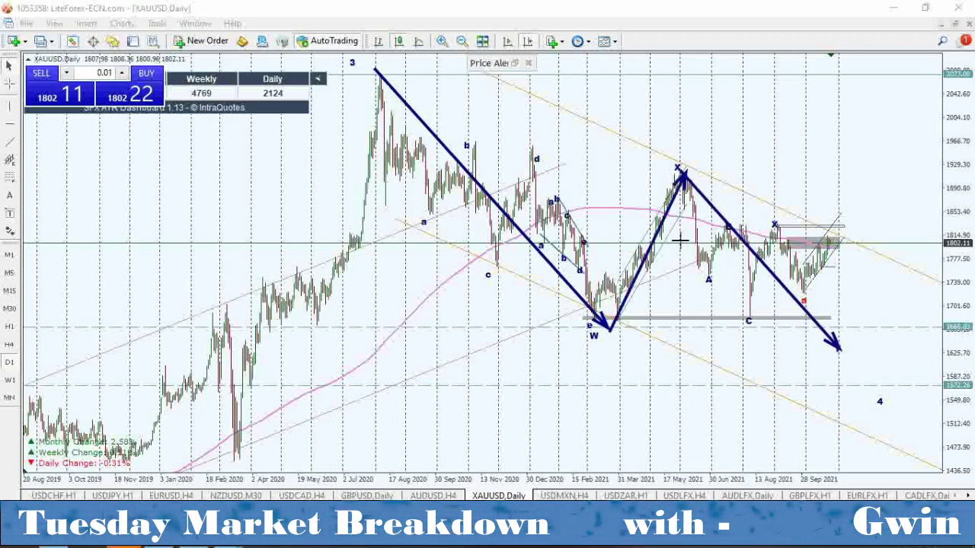
{"action": "mouse_move", "coordinate": [683, 172]}
{"action": "left_mouse_down"}
{"action": "mouse_move", "coordinate": [718, 288]}
{"action": "mouse_move", "coordinate": [727, 227]}
{"action": "mouse_move", "coordinate": [750, 321]}
{"action": "mouse_move", "coordinate": [773, 225]}
{"action": "mouse_move", "coordinate": [806, 293]}
{"action": "mouse_move", "coordinate": [834, 228]}
{"action": "mouse_move", "coordinate": [875, 367]}
{"action": "left_mouse_up"}
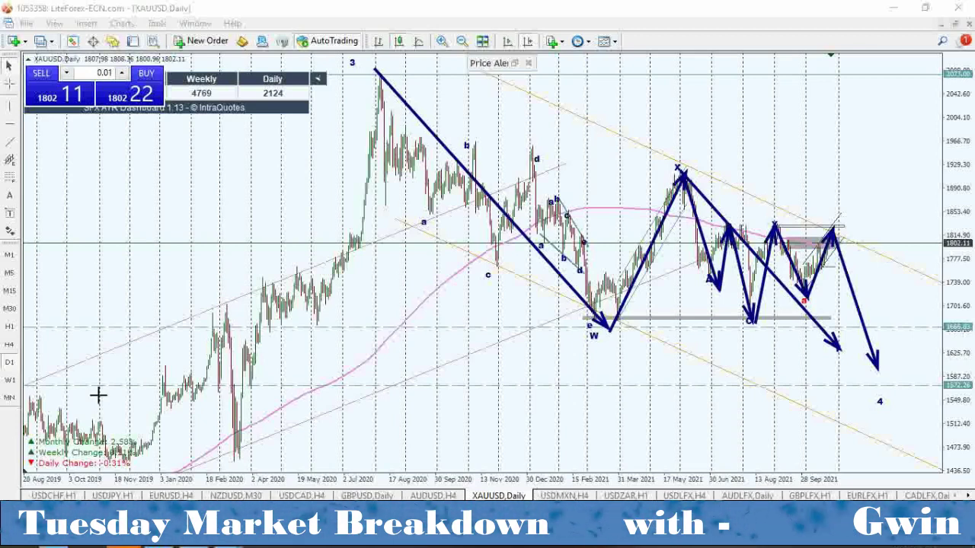
{"action": "key", "text": "e"}
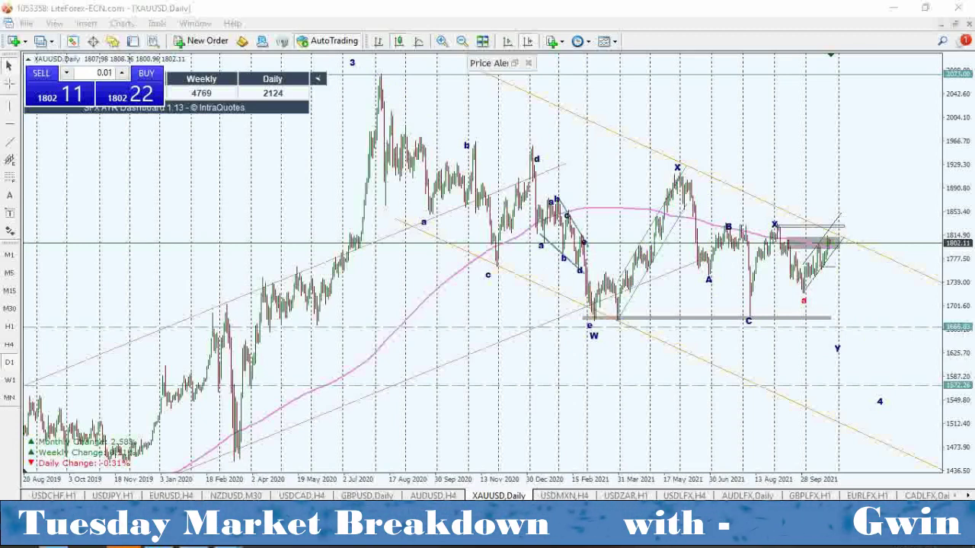
On a zoomed-out USDMXN Daily chart, sketch the swings down from the 2020 peak with a projected fall past y and sharp rebound, and clear the arrows
{"action": "left_click", "coordinate": [564, 495]}
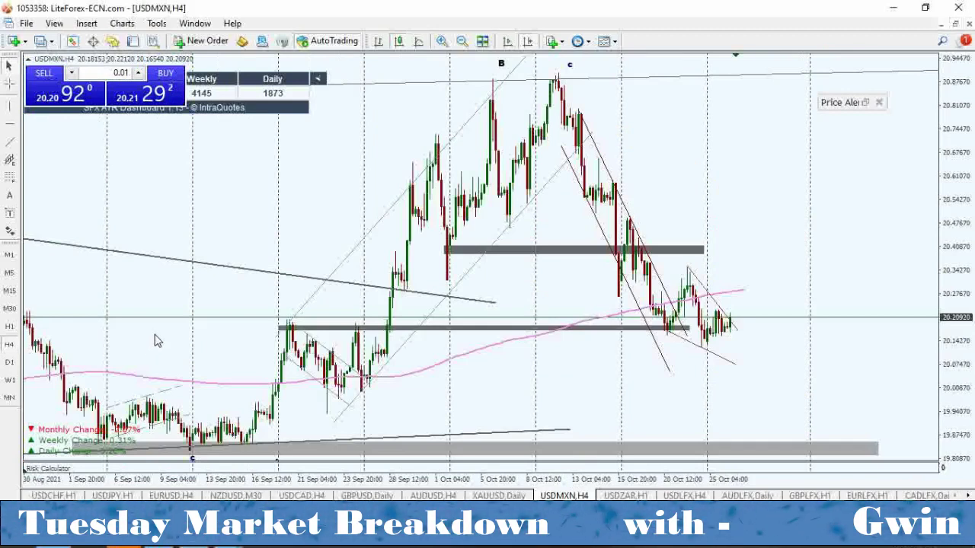
{"action": "left_click", "coordinate": [9, 362]}
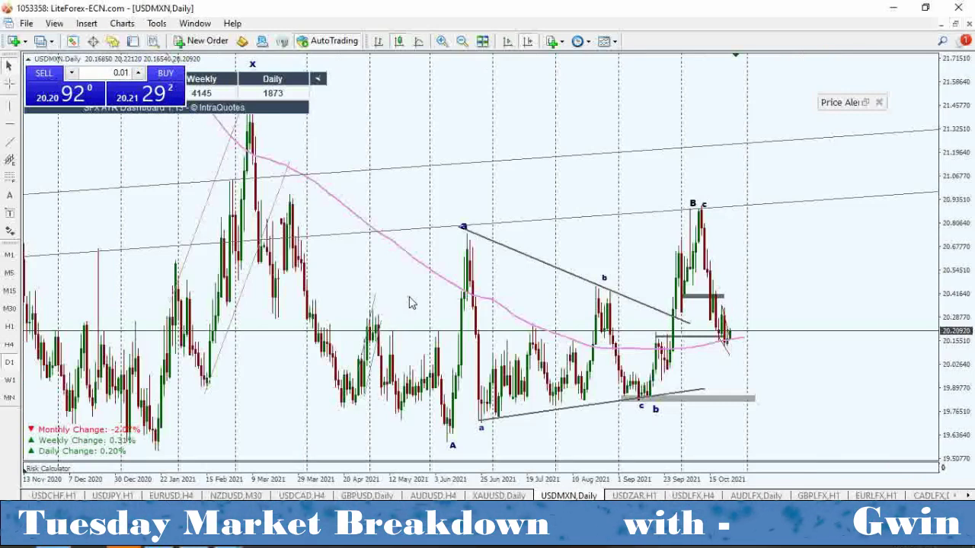
{"action": "left_click", "coordinate": [462, 41]}
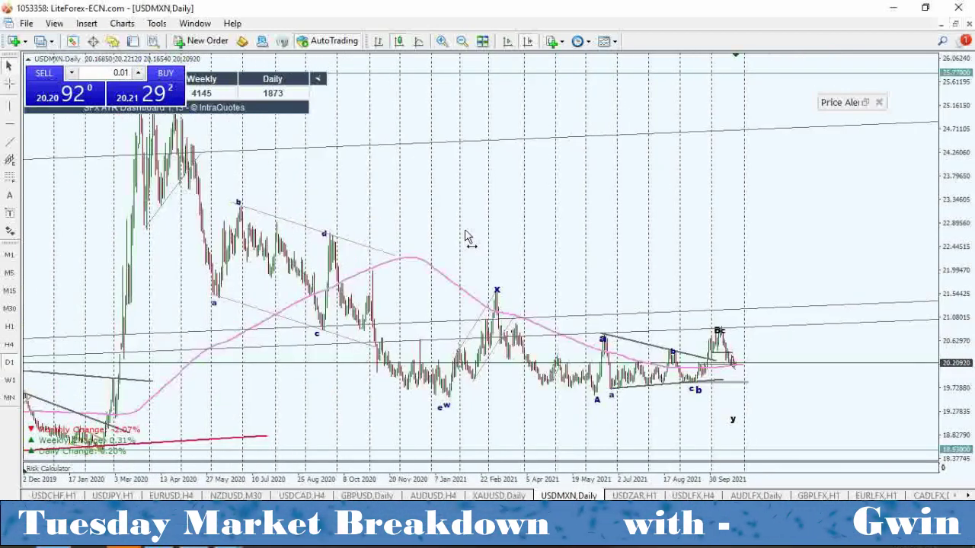
{"action": "left_click", "coordinate": [442, 41]}
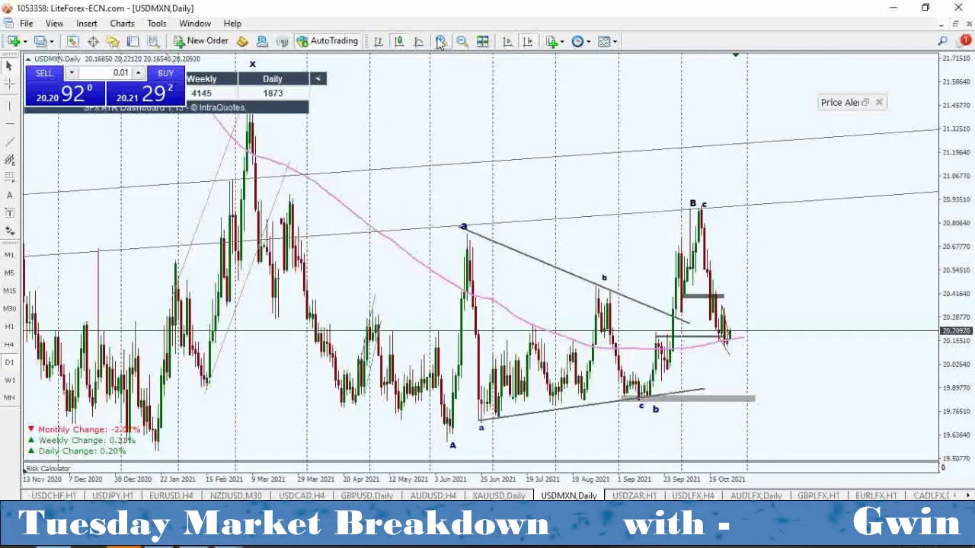
{"action": "left_click", "coordinate": [462, 41]}
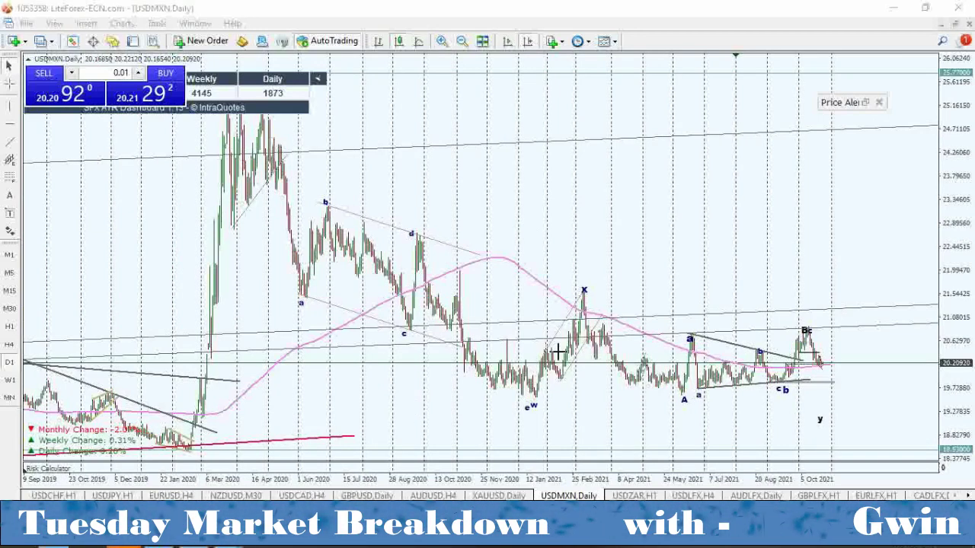
{"action": "mouse_move", "coordinate": [268, 141]}
{"action": "left_mouse_down"}
{"action": "mouse_move", "coordinate": [312, 263]}
{"action": "mouse_move", "coordinate": [322, 207]}
{"action": "mouse_move", "coordinate": [411, 337]}
{"action": "mouse_move", "coordinate": [424, 234]}
{"action": "mouse_move", "coordinate": [488, 350]}
{"action": "mouse_move", "coordinate": [532, 405]}
{"action": "mouse_move", "coordinate": [588, 291]}
{"action": "mouse_move", "coordinate": [689, 405]}
{"action": "mouse_move", "coordinate": [812, 326]}
{"action": "mouse_move", "coordinate": [856, 427]}
{"action": "left_mouse_up"}
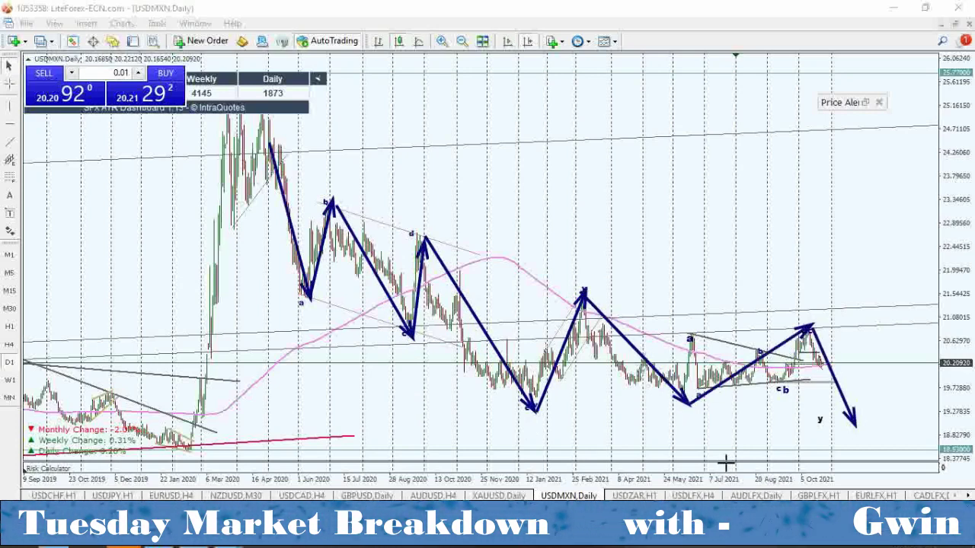
{"action": "left_click_drag", "start_coordinate": [857, 431], "coordinate": [888, 165]}
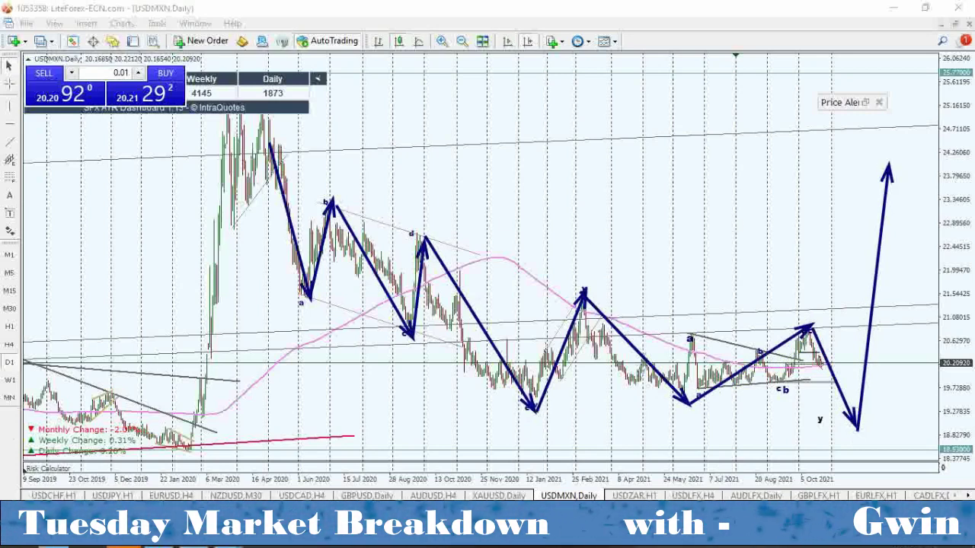
{"action": "key", "text": "Delete"}
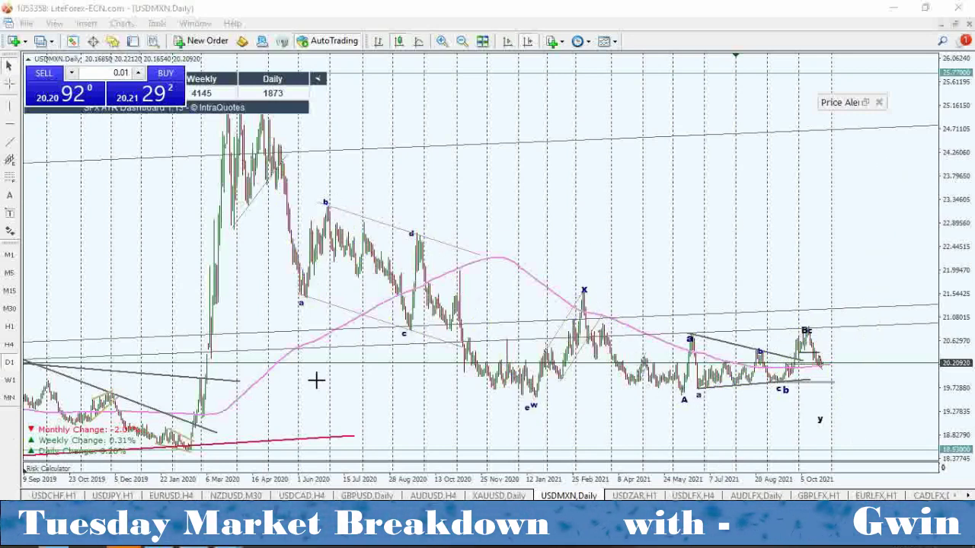
On a zoomed-out USDMXN H1 chart, circle the September base and the recent lows, and trace the rise and fall between them with a projected rally
{"action": "double_click", "coordinate": [440, 42]}
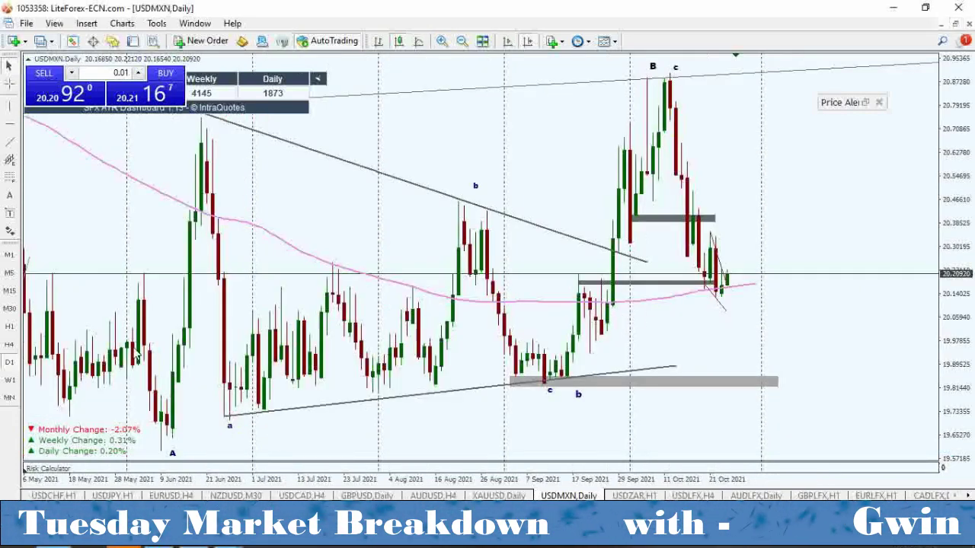
{"action": "left_click", "coordinate": [11, 327]}
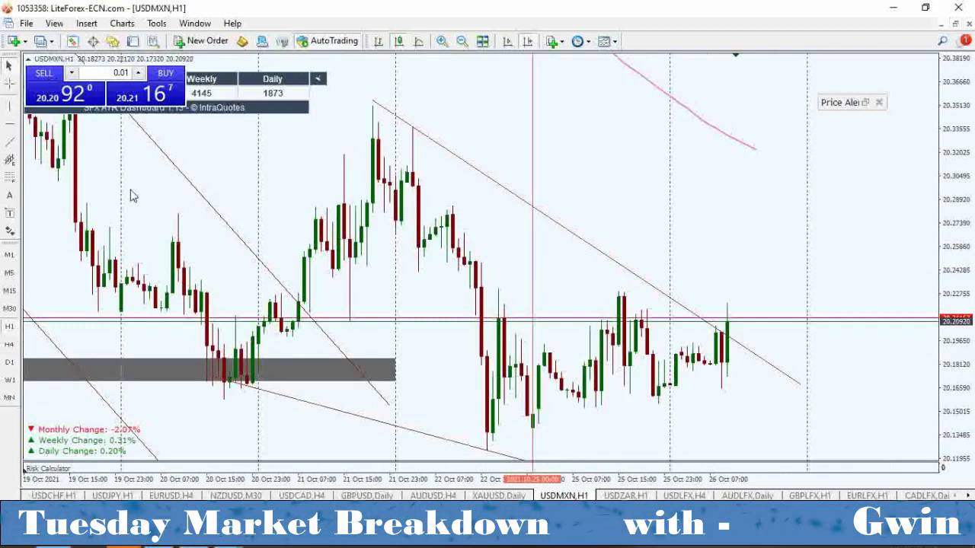
{"action": "double_click", "coordinate": [462, 41]}
{"action": "left_click_drag", "start_coordinate": [375, 207], "coordinate": [374, 191]}
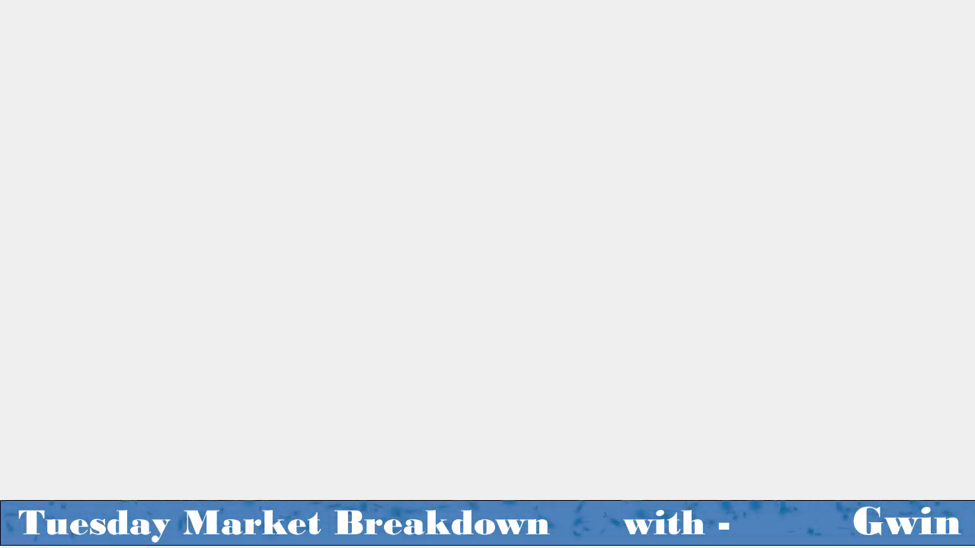
{"action": "mouse_move", "coordinate": [660, 335]}
{"action": "left_mouse_down"}
{"action": "mouse_move", "coordinate": [782, 276]}
{"action": "mouse_move", "coordinate": [676, 297]}
{"action": "left_mouse_up"}
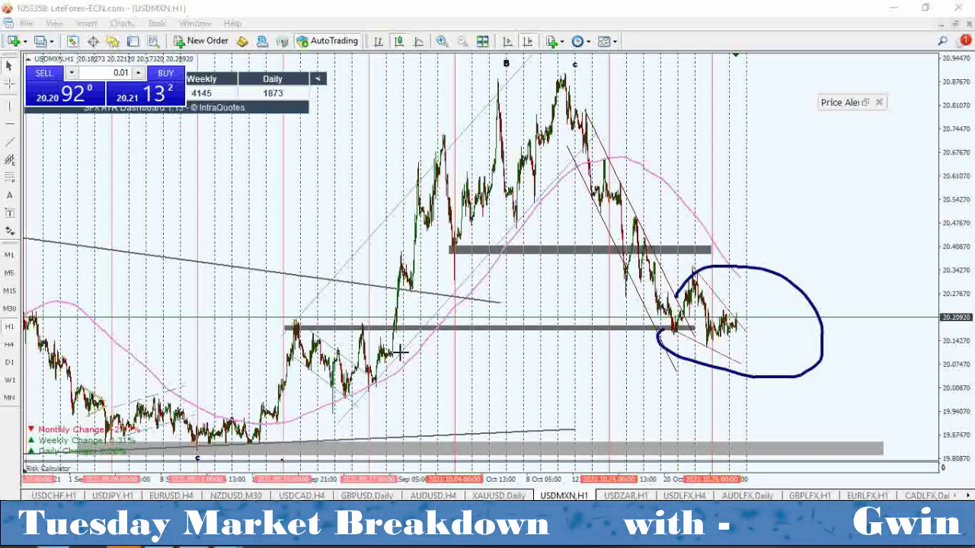
{"action": "mouse_move", "coordinate": [157, 394]}
{"action": "left_mouse_down"}
{"action": "mouse_move", "coordinate": [272, 409]}
{"action": "mouse_move", "coordinate": [164, 415]}
{"action": "mouse_move", "coordinate": [159, 393]}
{"action": "left_mouse_up"}
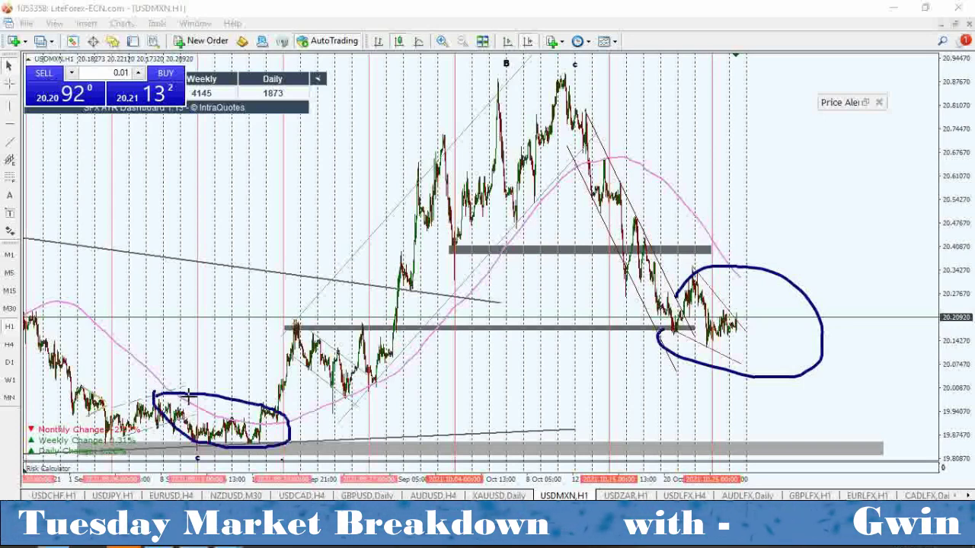
{"action": "mouse_move", "coordinate": [279, 415]}
{"action": "left_mouse_down"}
{"action": "mouse_move", "coordinate": [408, 248]}
{"action": "mouse_move", "coordinate": [454, 170]}
{"action": "mouse_move", "coordinate": [526, 129]}
{"action": "mouse_move", "coordinate": [561, 89]}
{"action": "left_mouse_up"}
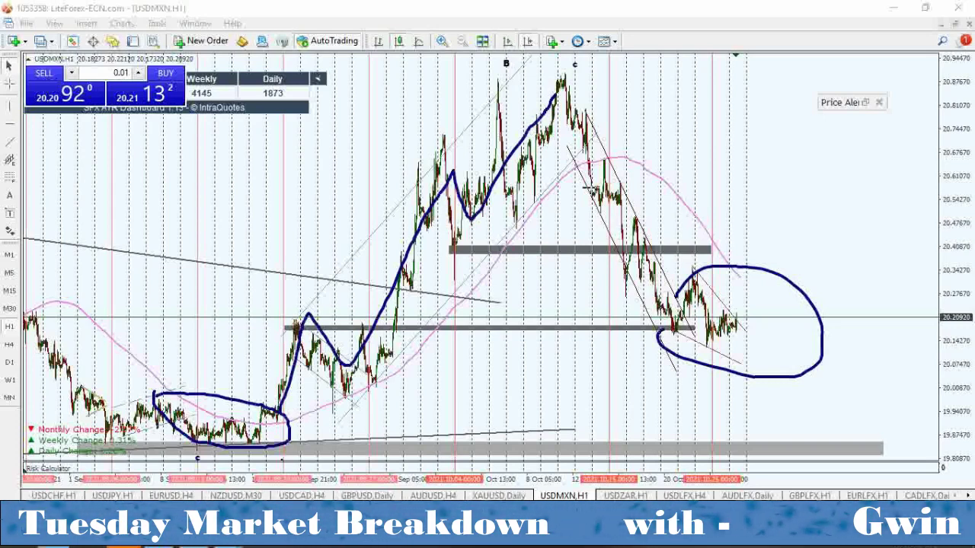
{"action": "mouse_move", "coordinate": [555, 86]}
{"action": "left_mouse_down"}
{"action": "mouse_move", "coordinate": [677, 341]}
{"action": "mouse_move", "coordinate": [694, 262]}
{"action": "mouse_move", "coordinate": [727, 342]}
{"action": "mouse_move", "coordinate": [763, 186]}
{"action": "left_mouse_up"}
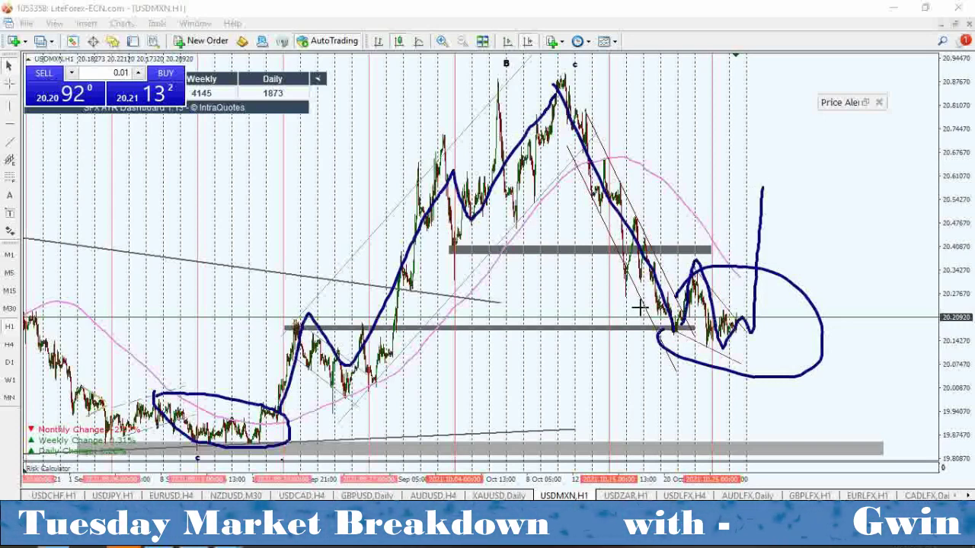
On USDMXN H1, add a projected fall after the rally, clear the drawings, sketch a rise, sideways pause and steep drop, and clear the arrows
{"action": "mouse_move", "coordinate": [743, 319]}
{"action": "left_mouse_down"}
{"action": "mouse_move", "coordinate": [766, 300]}
{"action": "mouse_move", "coordinate": [771, 195]}
{"action": "mouse_move", "coordinate": [868, 401]}
{"action": "left_mouse_up"}
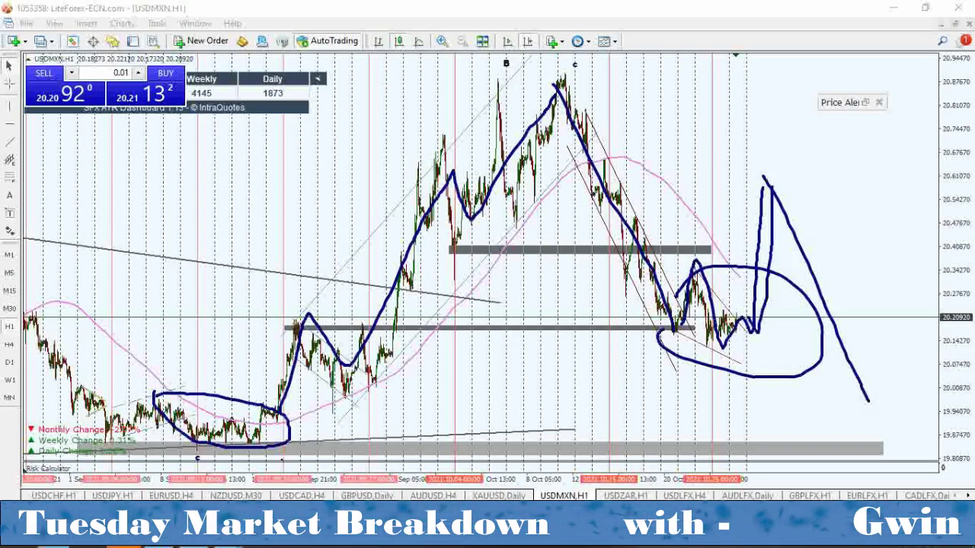
{"action": "key", "text": "Escape"}
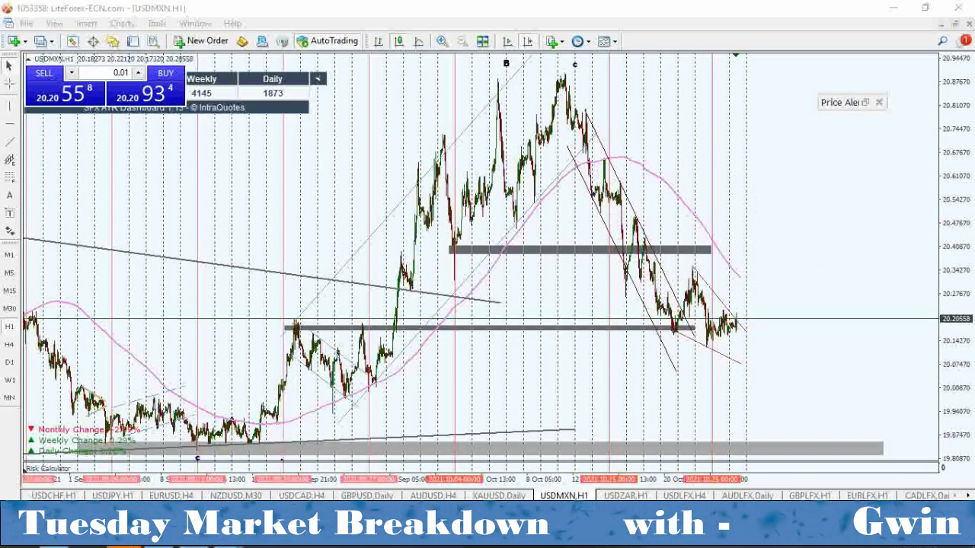
{"action": "mouse_move", "coordinate": [737, 328]}
{"action": "left_mouse_down"}
{"action": "mouse_move", "coordinate": [775, 171]}
{"action": "mouse_move", "coordinate": [815, 196]}
{"action": "mouse_move", "coordinate": [821, 232]}
{"action": "left_mouse_up"}
{"action": "key", "text": "ctrl+z"}
{"action": "mouse_move", "coordinate": [815, 196]}
{"action": "left_mouse_down"}
{"action": "mouse_move", "coordinate": [853, 185]}
{"action": "mouse_move", "coordinate": [866, 238]}
{"action": "left_mouse_up"}
{"action": "key", "text": "ctrl+z"}
{"action": "mouse_move", "coordinate": [852, 204]}
{"action": "left_mouse_down"}
{"action": "mouse_move", "coordinate": [894, 179]}
{"action": "mouse_move", "coordinate": [914, 428]}
{"action": "left_mouse_up"}
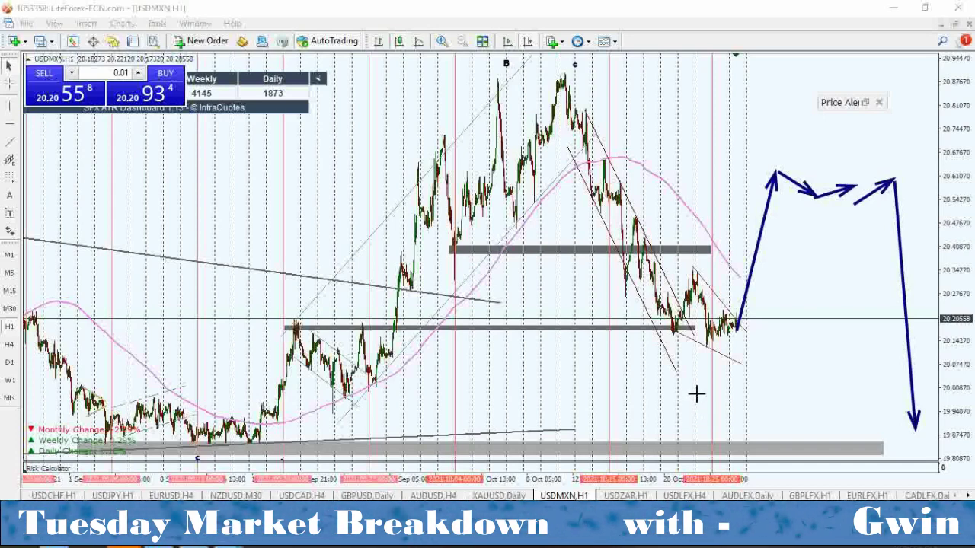
{"action": "key", "text": "Escape"}
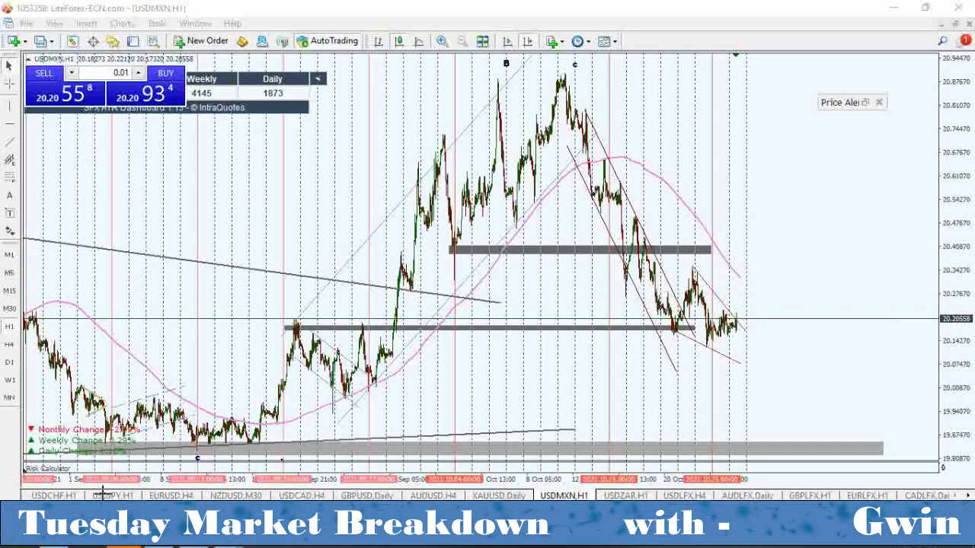
Switch to the USDZAR chart on H4, circle the grey zone above the recent high, and clear the circles
{"action": "left_click", "coordinate": [606, 495]}
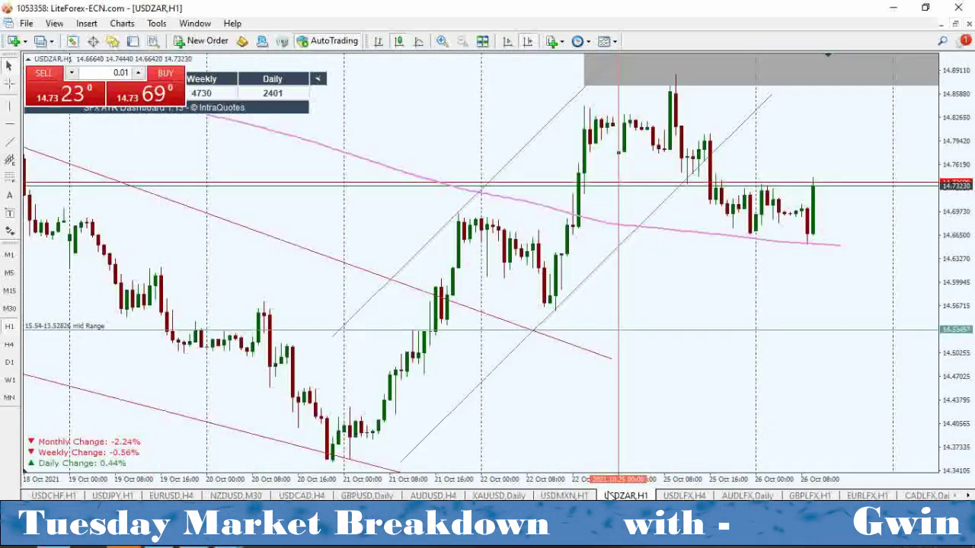
{"action": "left_click", "coordinate": [9, 344]}
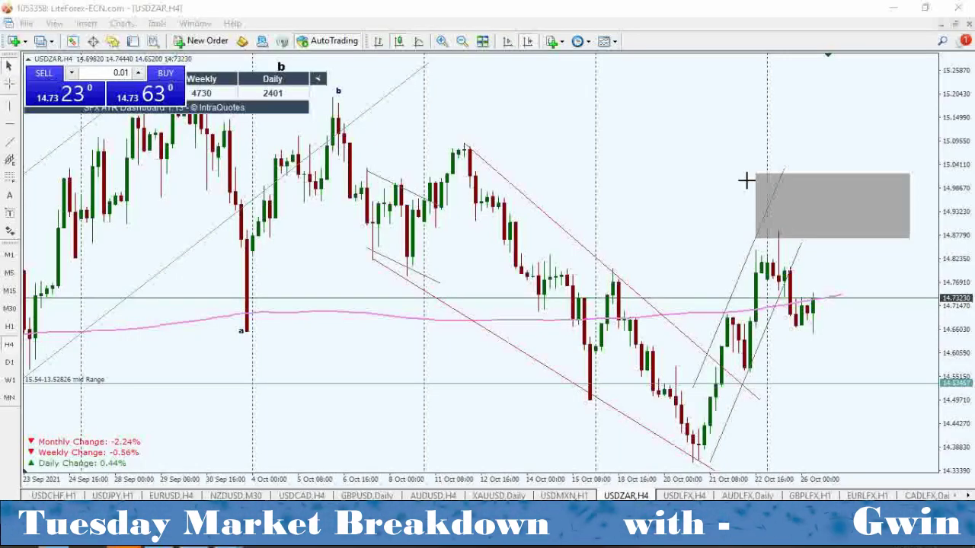
{"action": "mouse_move", "coordinate": [754, 177]}
{"action": "left_mouse_down"}
{"action": "mouse_move", "coordinate": [908, 203]}
{"action": "mouse_move", "coordinate": [769, 169]}
{"action": "mouse_move", "coordinate": [749, 241]}
{"action": "mouse_move", "coordinate": [887, 172]}
{"action": "mouse_move", "coordinate": [819, 170]}
{"action": "left_mouse_up"}
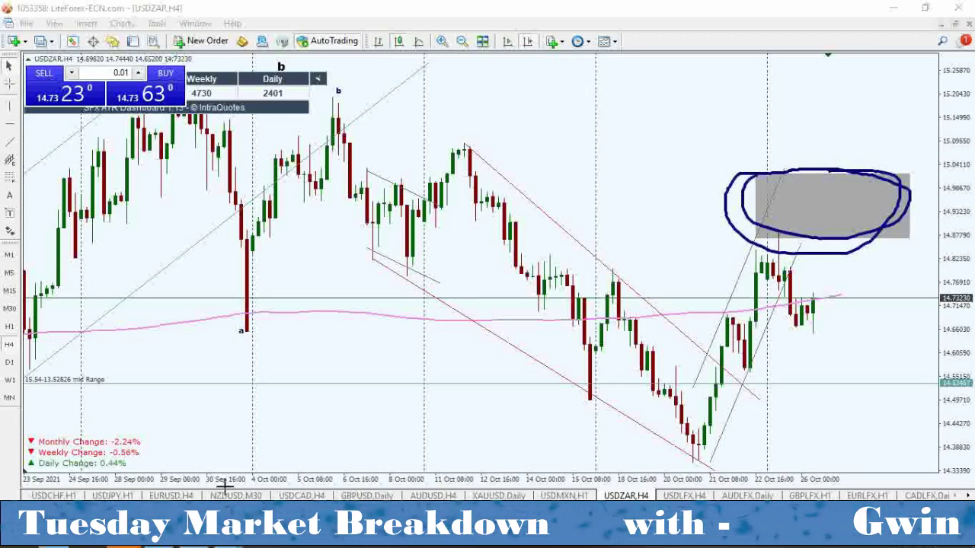
{"action": "key", "text": "e"}
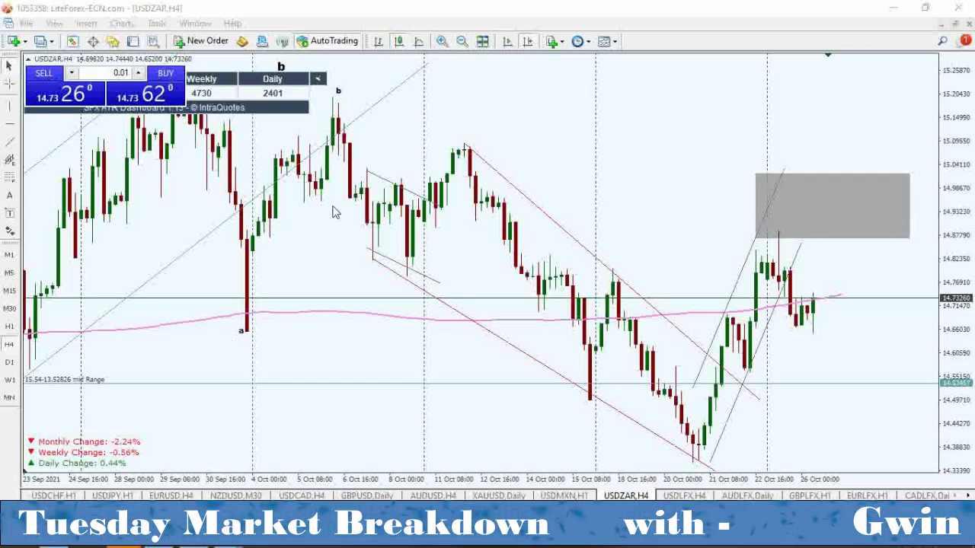
On a zoomed-out USDZAR H4 chart, place a Fibonacci retracement from the late-September high to the October low, sketch the swings and projected path, and clear the arrows
{"action": "left_click", "coordinate": [442, 147]}
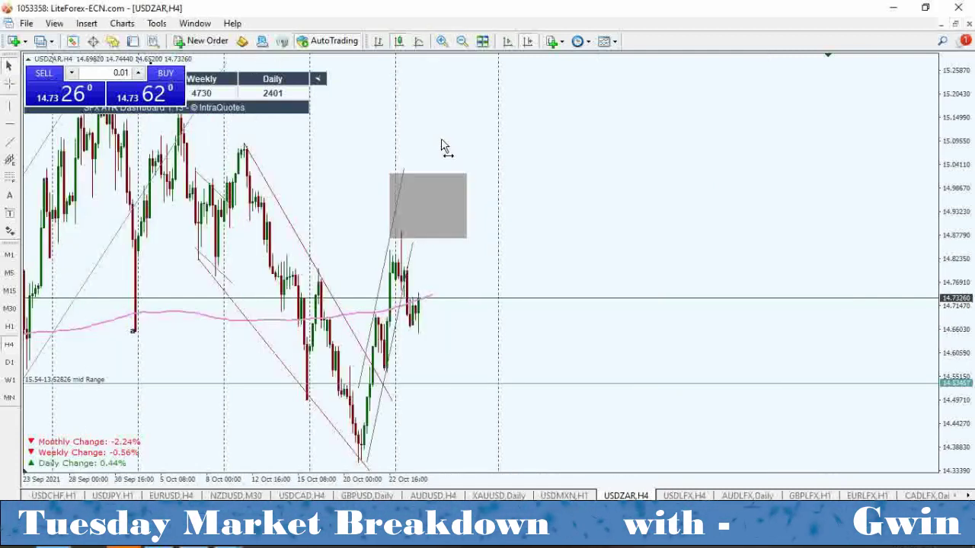
{"action": "key", "text": "minus"}
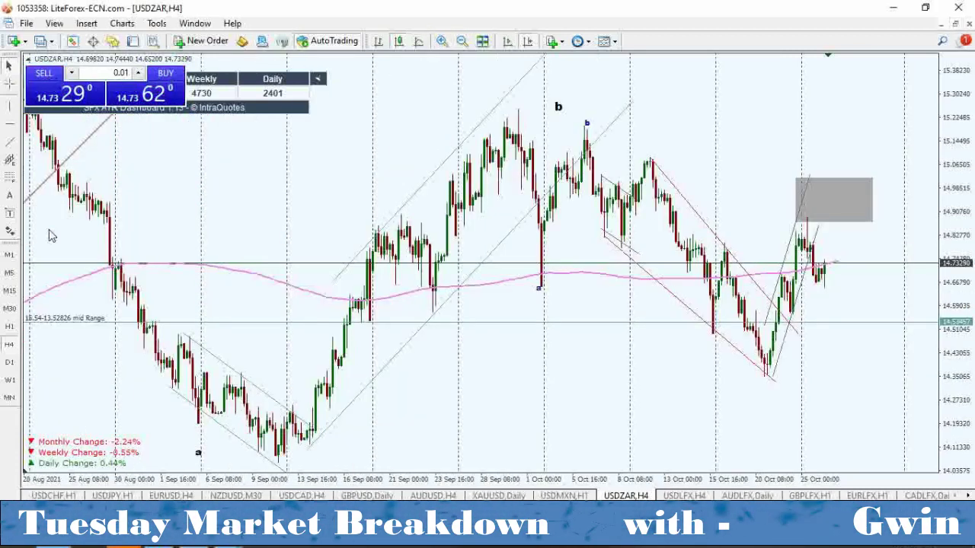
{"action": "mouse_move", "coordinate": [517, 111]}
{"action": "left_mouse_down"}
{"action": "mouse_move", "coordinate": [715, 122]}
{"action": "mouse_move", "coordinate": [837, 373]}
{"action": "left_mouse_up"}
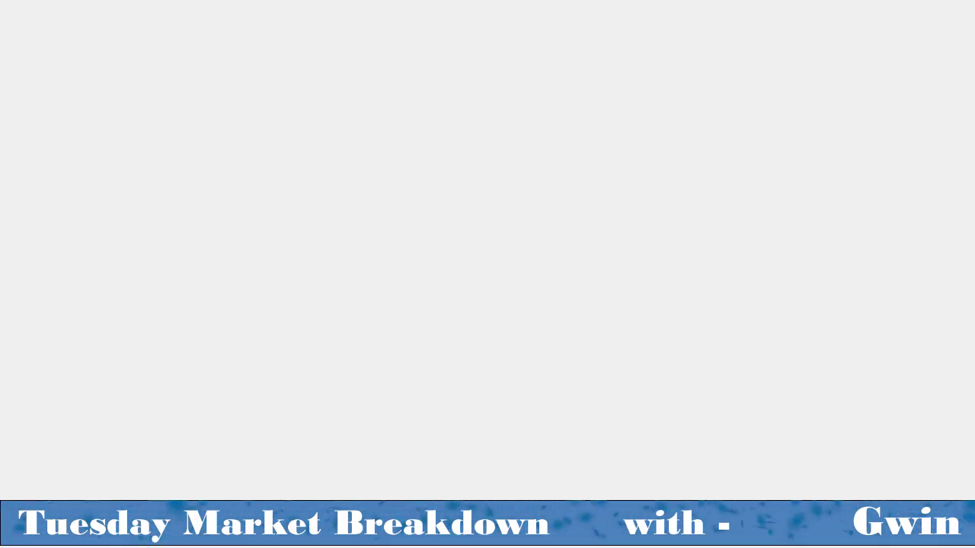
{"action": "mouse_move", "coordinate": [502, 124]}
{"action": "left_mouse_down"}
{"action": "mouse_move", "coordinate": [540, 281]}
{"action": "mouse_move", "coordinate": [590, 128]}
{"action": "mouse_move", "coordinate": [775, 371]}
{"action": "left_mouse_up"}
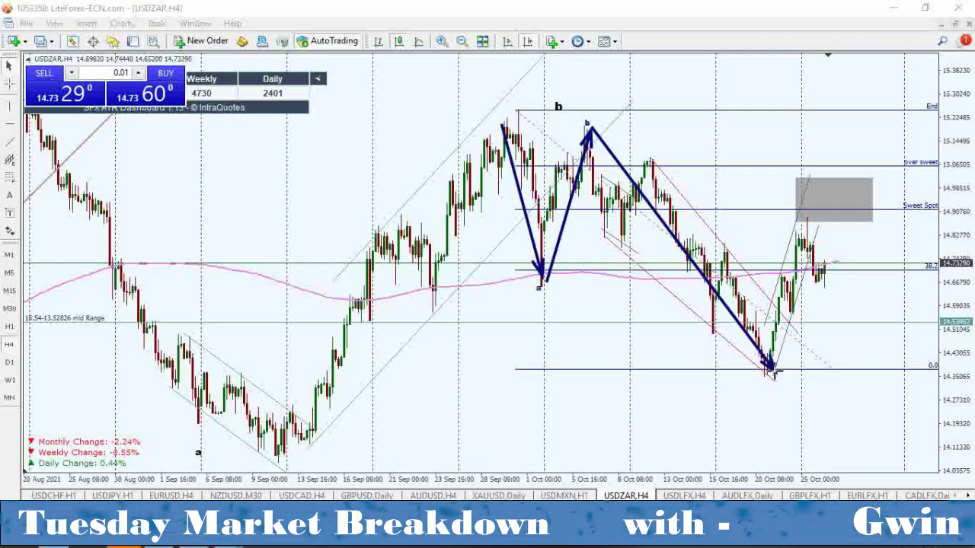
{"action": "mouse_move", "coordinate": [590, 136]}
{"action": "left_mouse_down"}
{"action": "mouse_move", "coordinate": [631, 248]}
{"action": "mouse_move", "coordinate": [653, 162]}
{"action": "mouse_move", "coordinate": [716, 329]}
{"action": "mouse_move", "coordinate": [725, 252]}
{"action": "mouse_move", "coordinate": [775, 373]}
{"action": "mouse_move", "coordinate": [822, 190]}
{"action": "mouse_move", "coordinate": [891, 438]}
{"action": "left_mouse_up"}
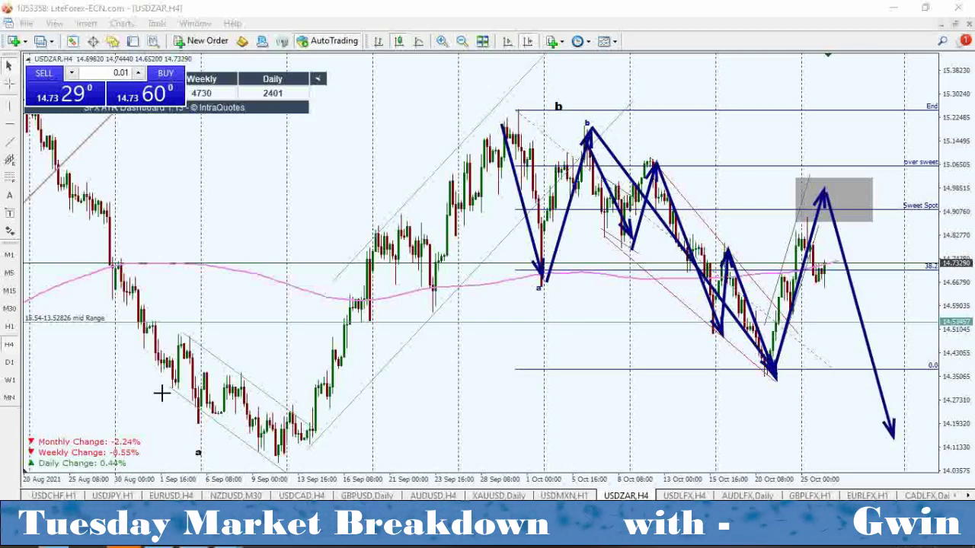
{"action": "key", "text": "Escape"}
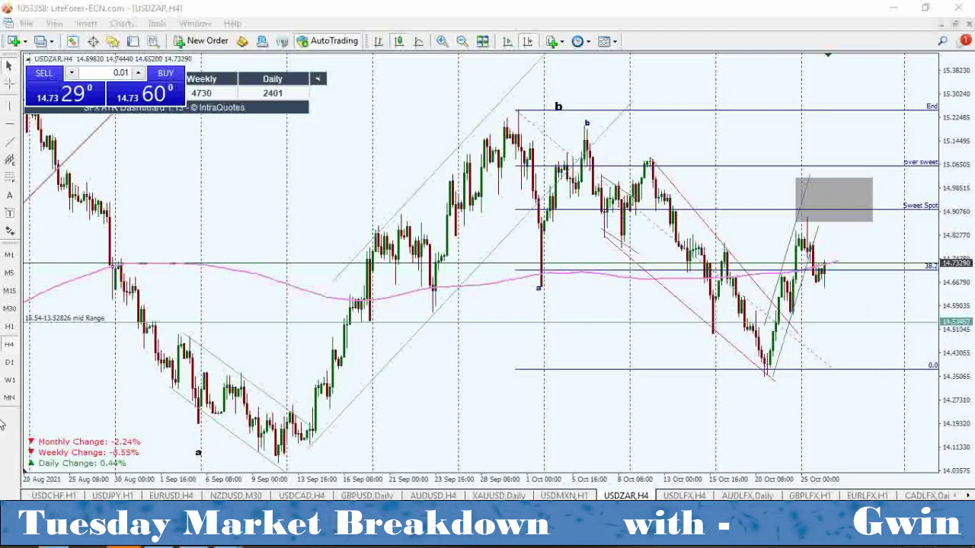
Switch USDZAR to Daily, delete the Fibonacci retracement, and review the longer price history back to 2019
{"action": "left_click", "coordinate": [9, 361]}
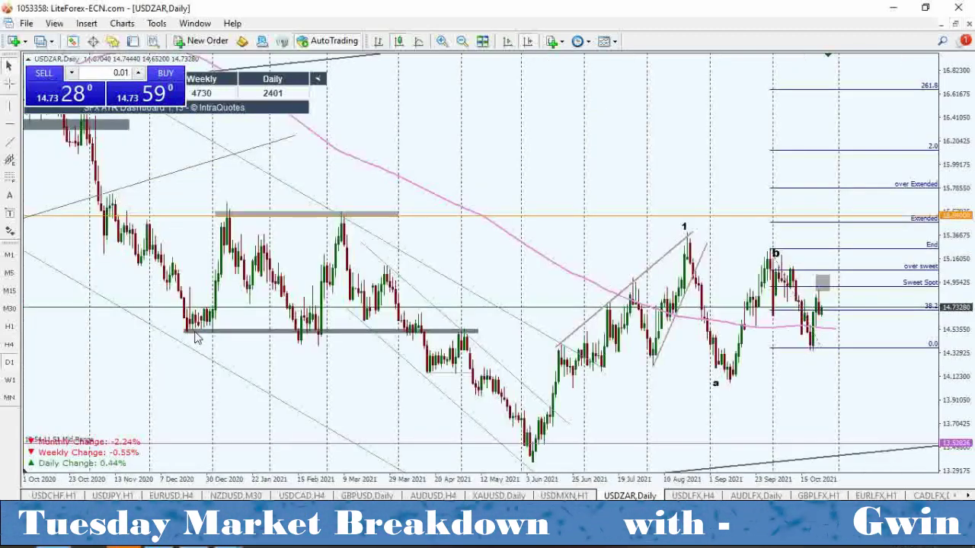
{"action": "key", "text": "BackSpace"}
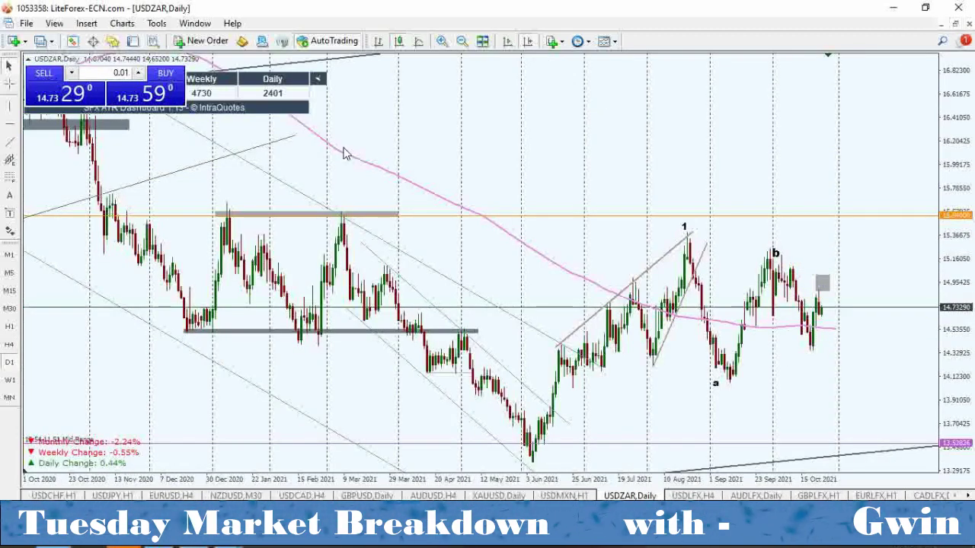
{"action": "left_click", "coordinate": [461, 40]}
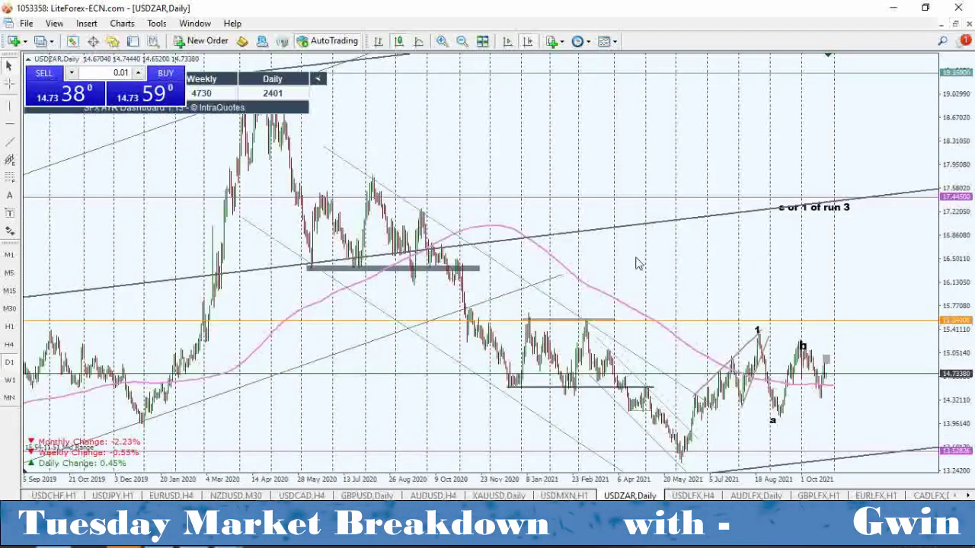
{"action": "left_click", "coordinate": [442, 40]}
{"action": "left_click", "coordinate": [442, 41]}
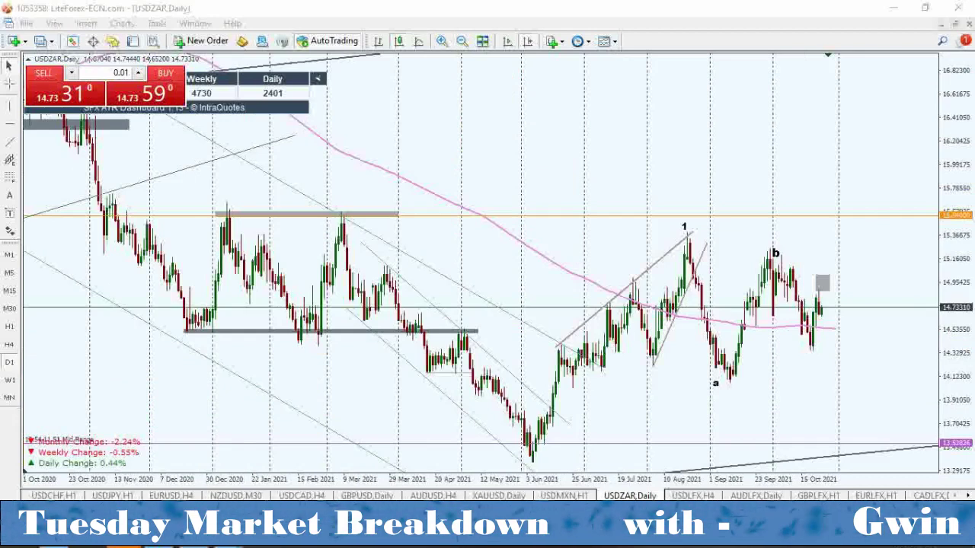
On USDZAR Daily, sketch the early-2021 decline, the rally to 1, the swings through a and b, and a projected dip and rally, and clear the arrows
{"action": "left_click_drag", "start_coordinate": [197, 190], "coordinate": [472, 446]}
{"action": "left_click_drag", "start_coordinate": [375, 244], "coordinate": [506, 384]}
{"action": "left_click_drag", "start_coordinate": [211, 231], "coordinate": [401, 414]}
{"action": "mouse_move", "coordinate": [201, 254]}
{"action": "left_mouse_down"}
{"action": "mouse_move", "coordinate": [409, 454]}
{"action": "mouse_move", "coordinate": [296, 368]}
{"action": "mouse_move", "coordinate": [343, 416]}
{"action": "left_mouse_up"}
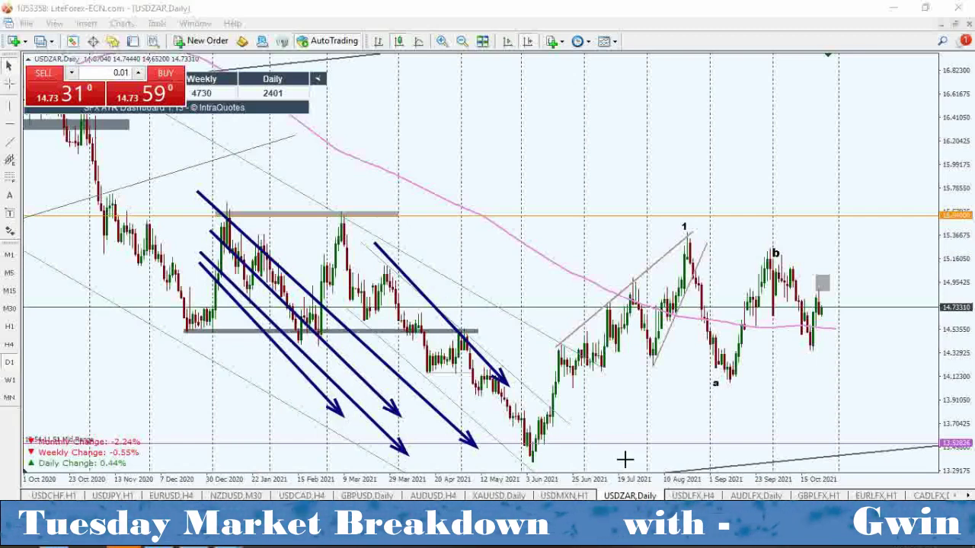
{"action": "mouse_move", "coordinate": [529, 457]}
{"action": "left_mouse_down"}
{"action": "mouse_move", "coordinate": [561, 348]}
{"action": "mouse_move", "coordinate": [574, 387]}
{"action": "mouse_move", "coordinate": [631, 284]}
{"action": "mouse_move", "coordinate": [648, 364]}
{"action": "mouse_move", "coordinate": [659, 272]}
{"action": "mouse_move", "coordinate": [681, 234]}
{"action": "left_mouse_up"}
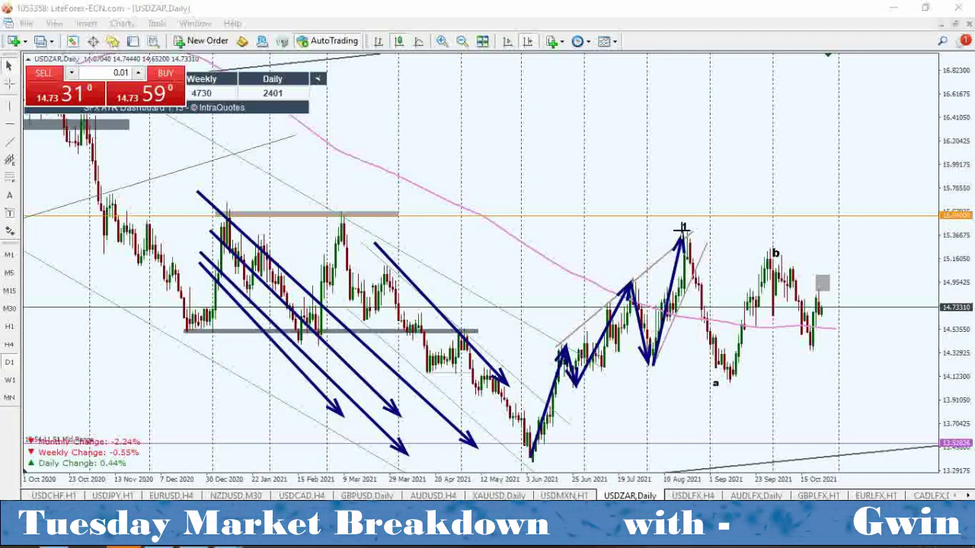
{"action": "mouse_move", "coordinate": [682, 229]}
{"action": "left_mouse_down"}
{"action": "mouse_move", "coordinate": [719, 376]}
{"action": "mouse_move", "coordinate": [728, 384]}
{"action": "mouse_move", "coordinate": [774, 262]}
{"action": "mouse_move", "coordinate": [814, 349]}
{"action": "mouse_move", "coordinate": [822, 282]}
{"action": "mouse_move", "coordinate": [843, 407]}
{"action": "left_mouse_up"}
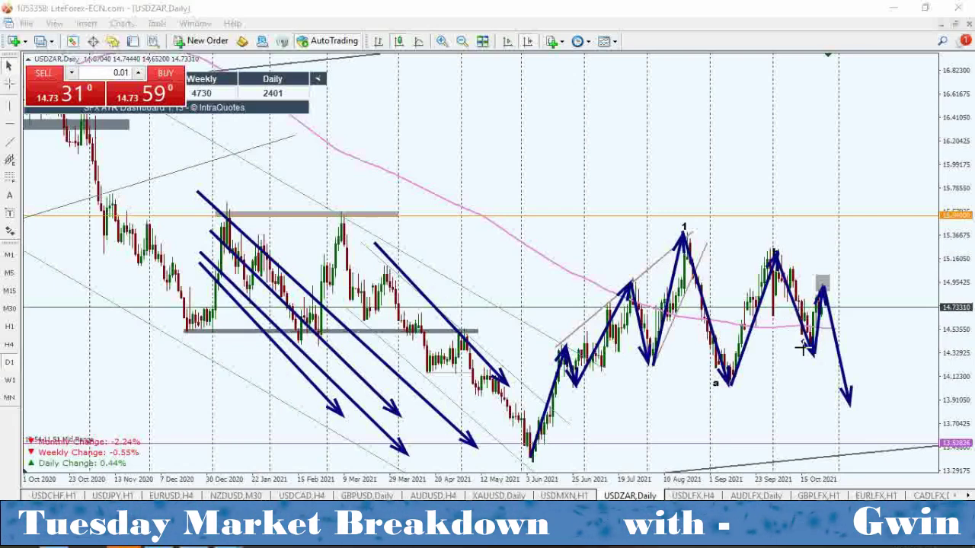
{"action": "mouse_move", "coordinate": [812, 352]}
{"action": "left_mouse_down"}
{"action": "mouse_move", "coordinate": [817, 311]}
{"action": "mouse_move", "coordinate": [856, 388]}
{"action": "mouse_move", "coordinate": [848, 416]}
{"action": "mouse_move", "coordinate": [910, 160]}
{"action": "left_mouse_up"}
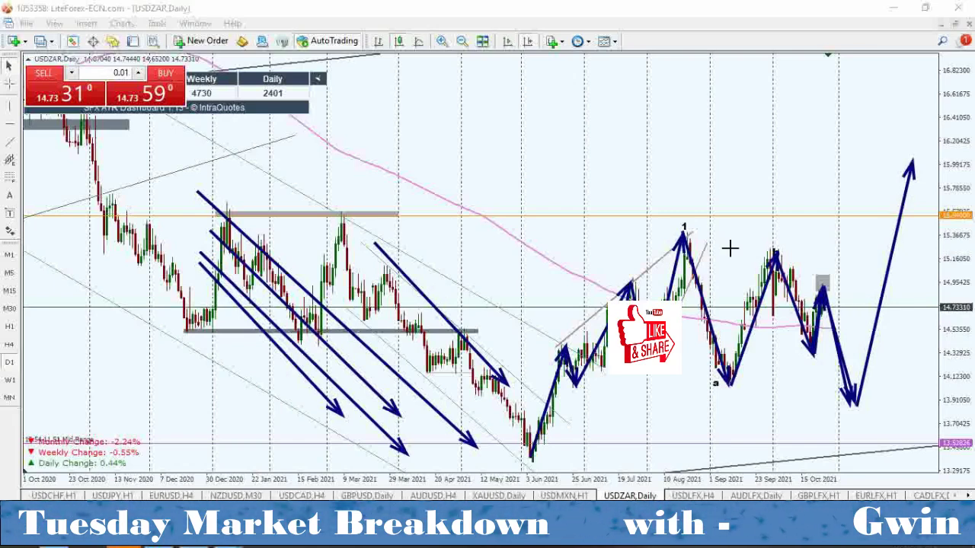
{"action": "key", "text": "Escape"}
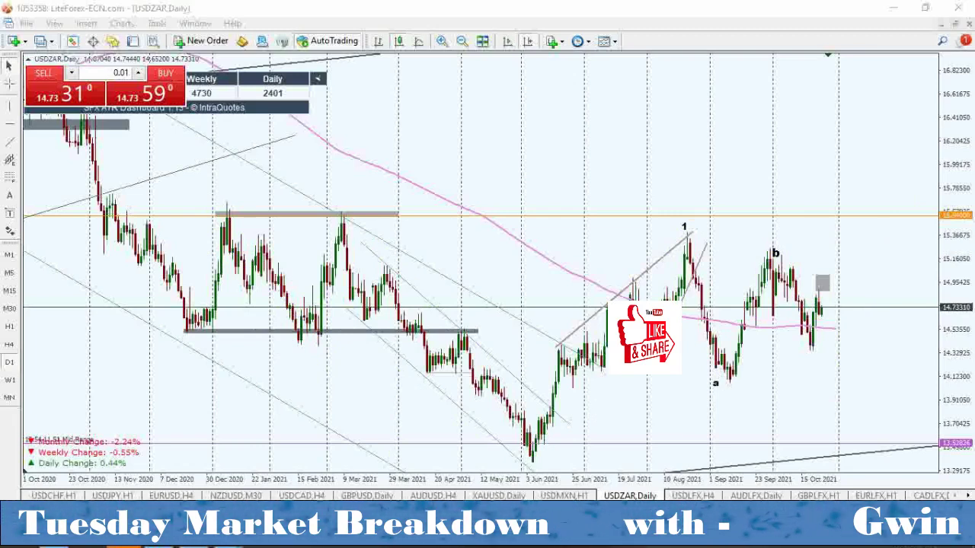
On USDZAR Daily, draw converging triangle lines around the swings after 1, and sketch a projected breakout with a small sideways range before a rally
{"action": "left_click_drag", "start_coordinate": [708, 227], "coordinate": [728, 238]}
{"action": "left_click_drag", "start_coordinate": [817, 279], "coordinate": [867, 295]}
{"action": "left_click_drag", "start_coordinate": [712, 390], "coordinate": [868, 332]}
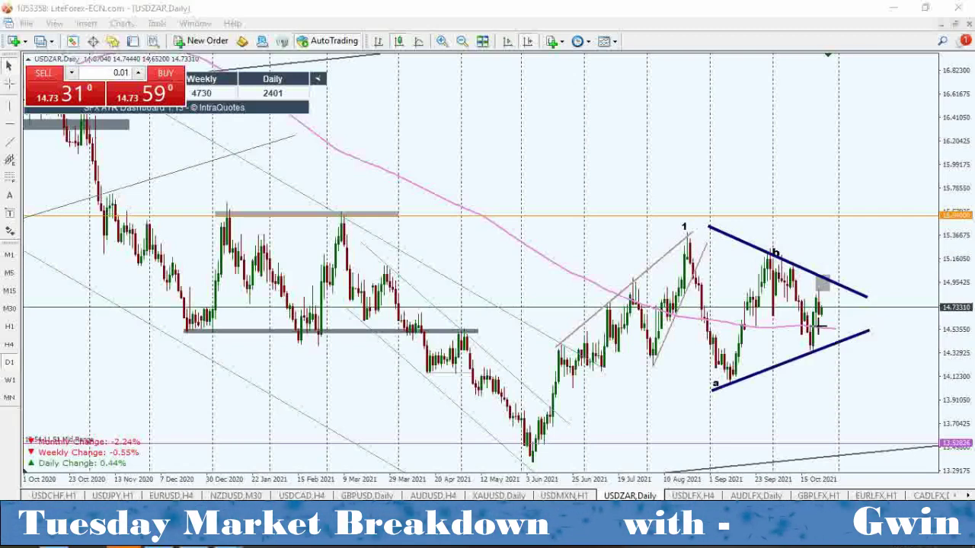
{"action": "mouse_move", "coordinate": [818, 312]}
{"action": "left_mouse_down"}
{"action": "mouse_move", "coordinate": [825, 260]}
{"action": "mouse_move", "coordinate": [837, 290]}
{"action": "mouse_move", "coordinate": [857, 256]}
{"action": "mouse_move", "coordinate": [877, 287]}
{"action": "mouse_move", "coordinate": [891, 192]}
{"action": "left_mouse_up"}
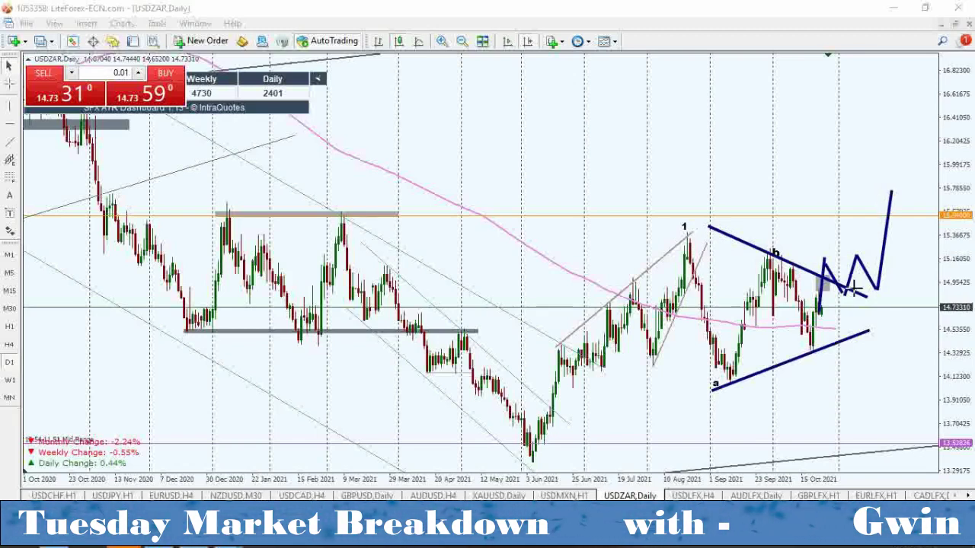
{"action": "left_click_drag", "start_coordinate": [815, 260], "coordinate": [881, 252]}
{"action": "left_click_drag", "start_coordinate": [837, 294], "coordinate": [902, 293]}
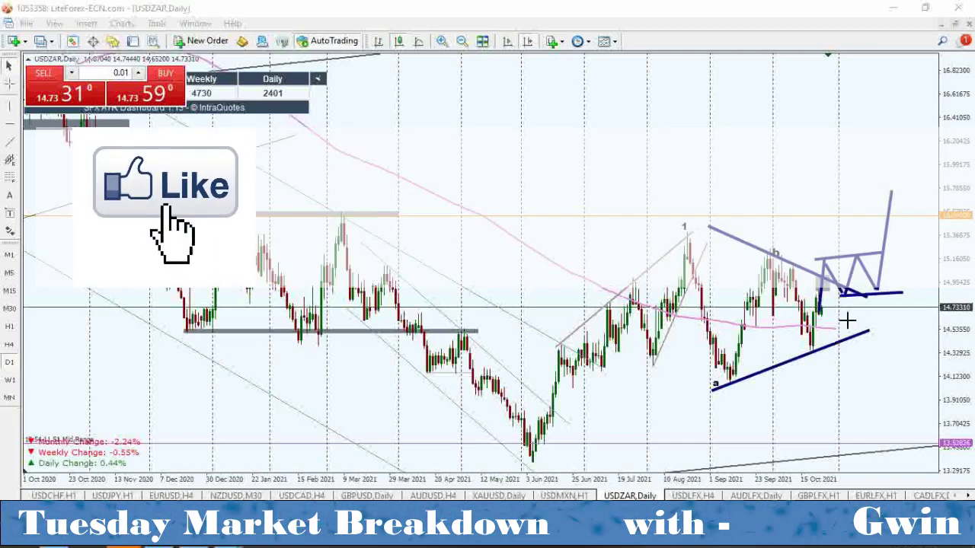